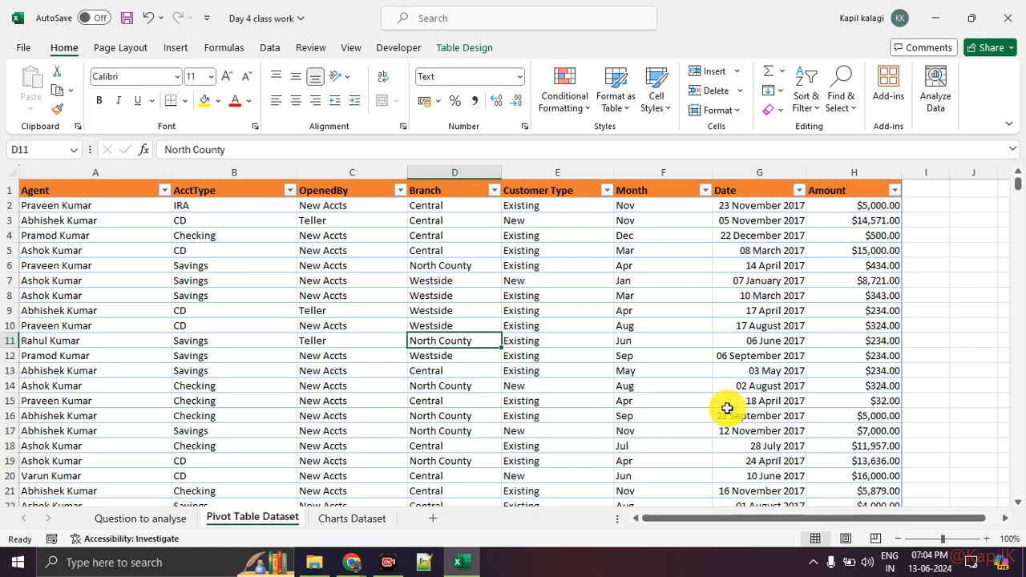
Check the number format of the Agent entries in cells A2 through A20.
left_click_drag(137, 205, 133, 477)
right_click(128, 360)
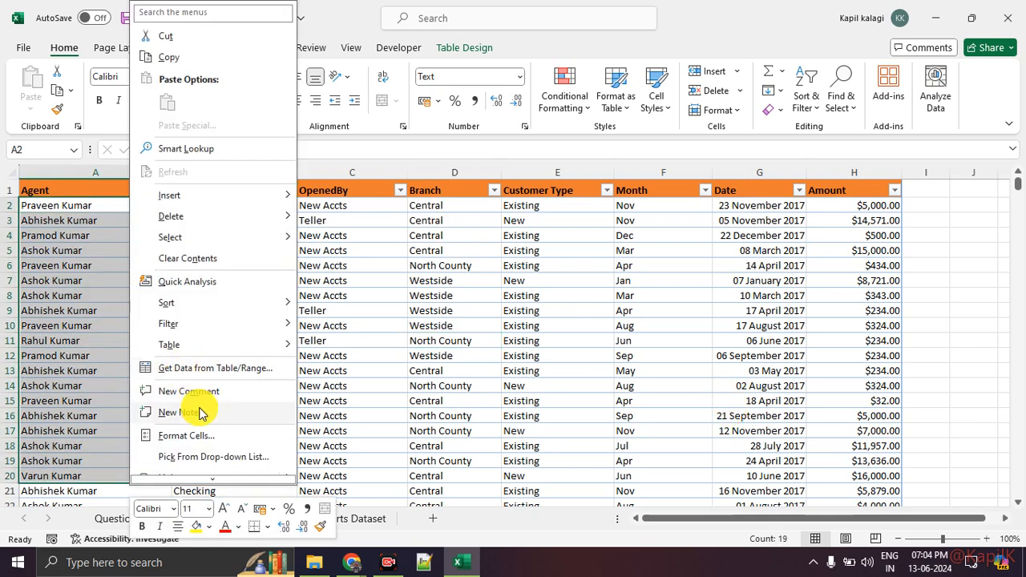
left_click(210, 435)
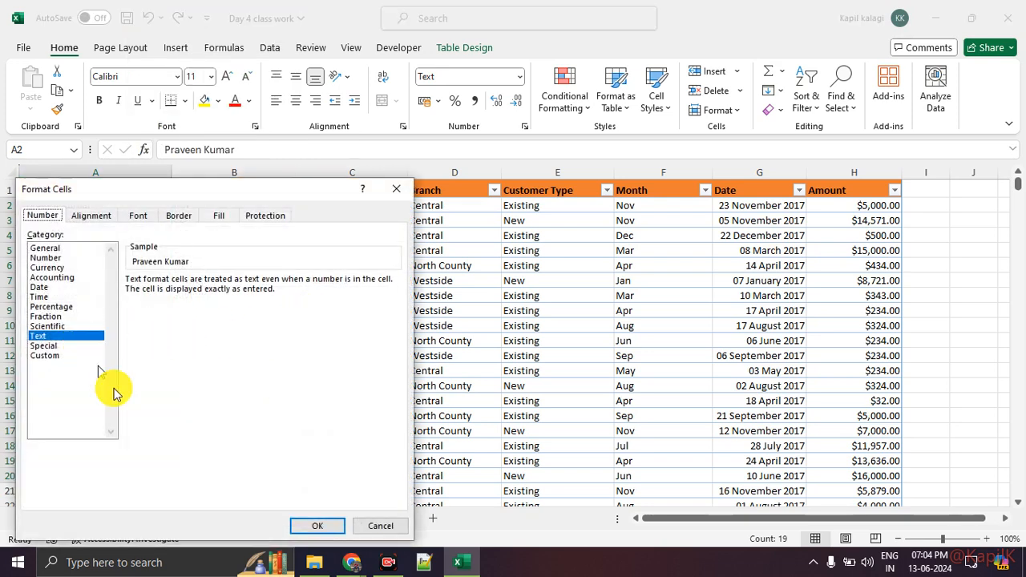
left_click(311, 523)
Check the number formats of sample cells in the AcctType, OpenedBy, Branch and Customer Type columns.
left_click_drag(241, 265, 252, 450)
left_click_drag(343, 267, 353, 461)
left_click_drag(439, 281, 437, 461)
left_click_drag(545, 268, 545, 440)
Select all Customer Type data from E2 down and check its number format in the cell formatting settings.
left_click(560, 209)
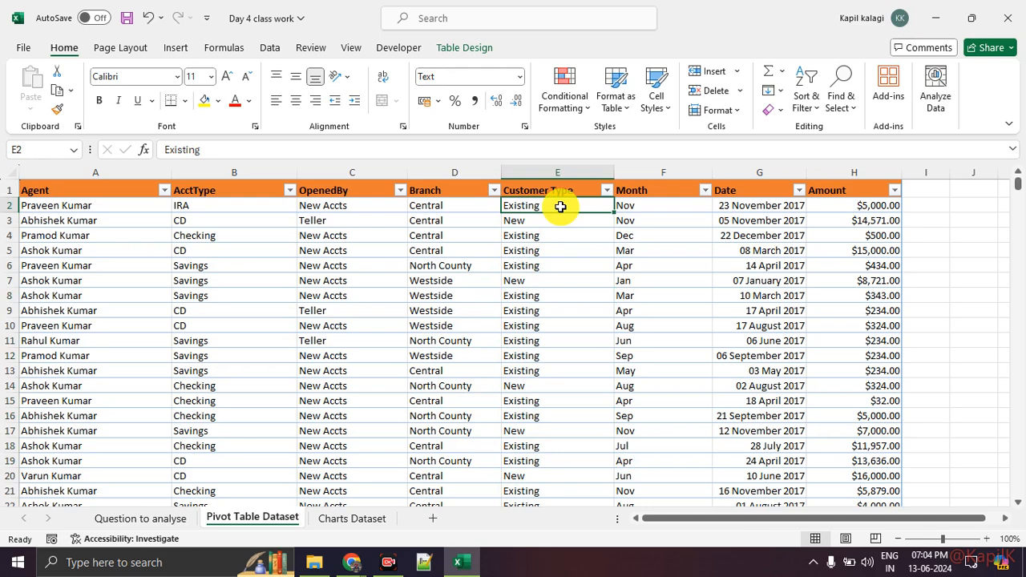
left_click(563, 306)
left_click(560, 218)
left_click(563, 207)
key("ctrl+shift+Down")
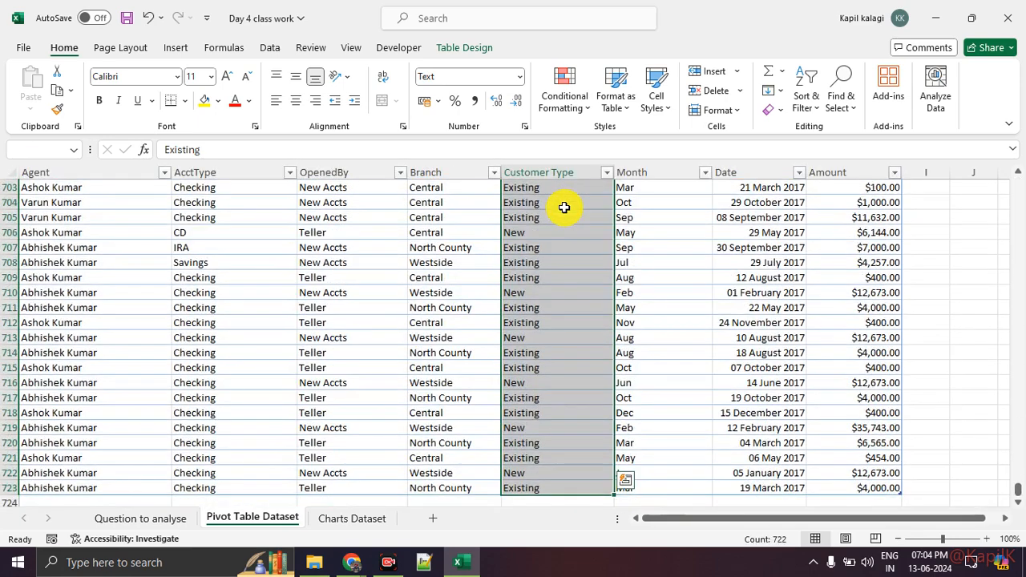
right_click(564, 208)
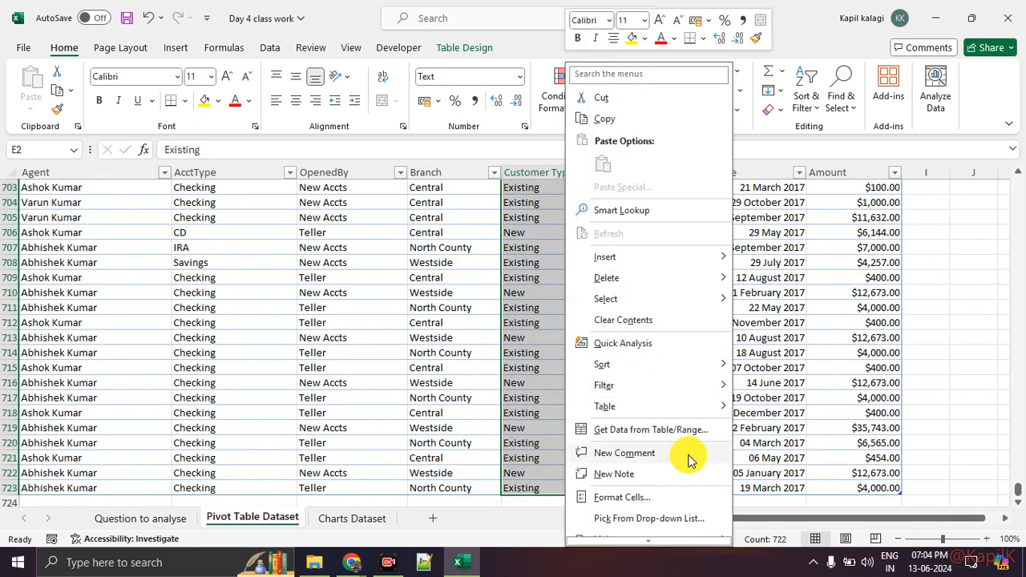
left_click(690, 497)
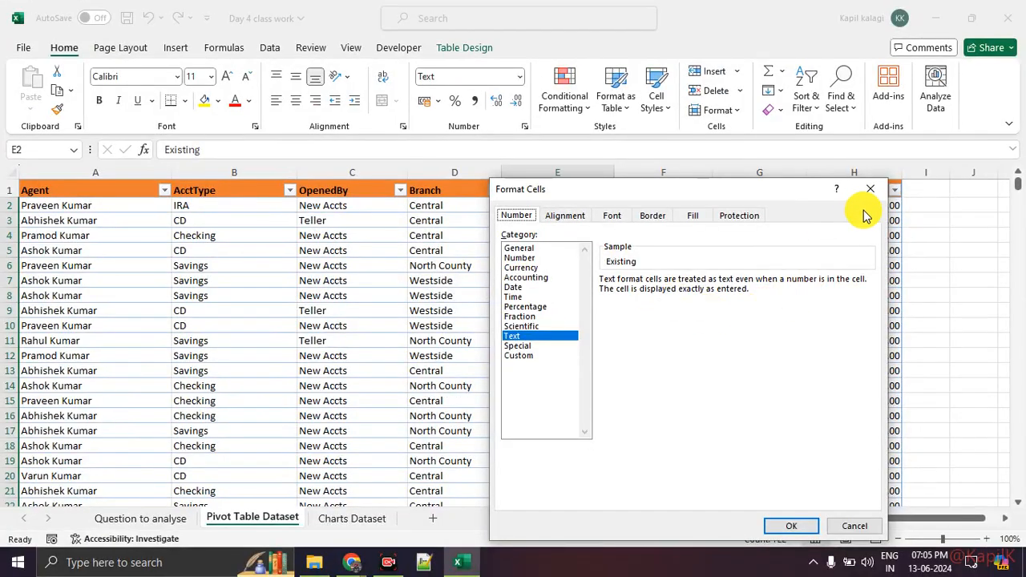
left_click(869, 193)
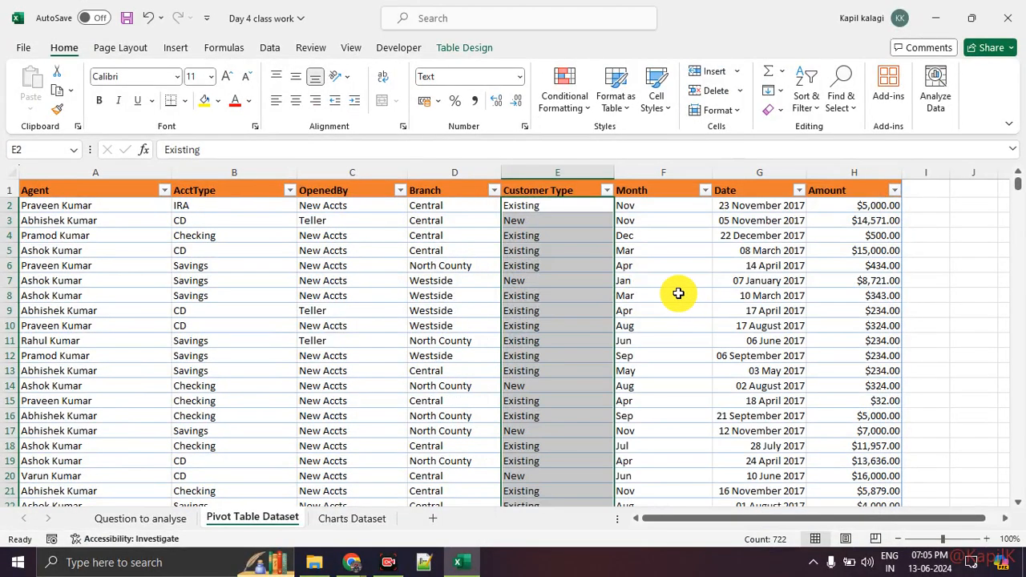
Check the number formats of sample cells in the Month, Date and Amount columns and look over the rows below.
left_click_drag(676, 295, 680, 370)
left_click_drag(751, 265, 743, 401)
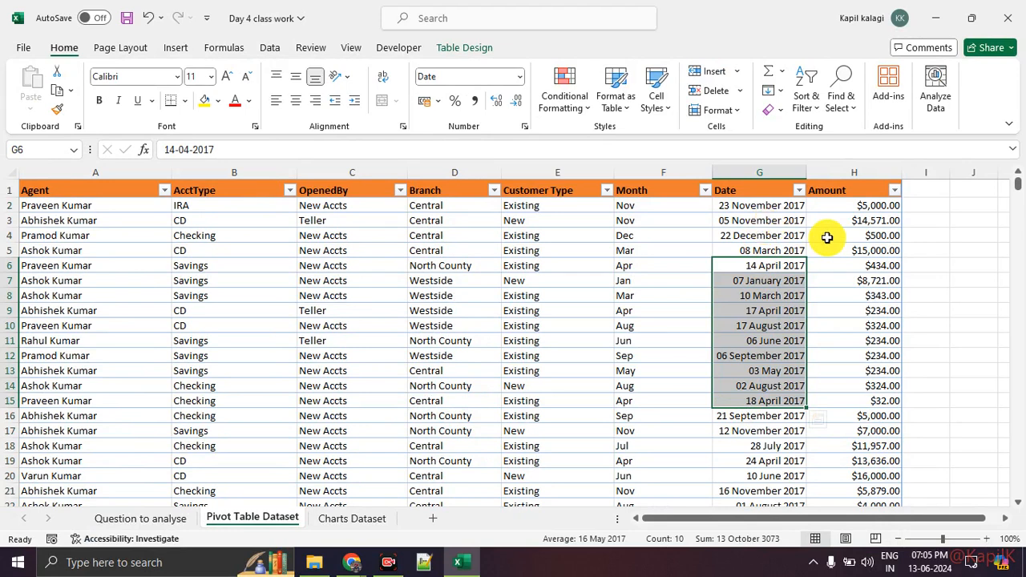
left_click_drag(850, 219, 856, 447)
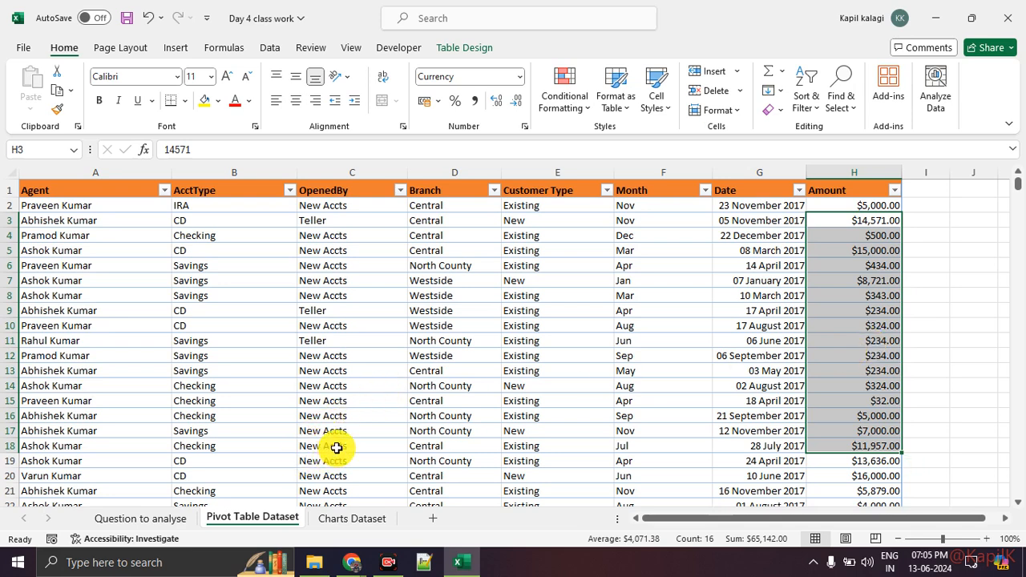
scroll(461, 387, "down", 7)
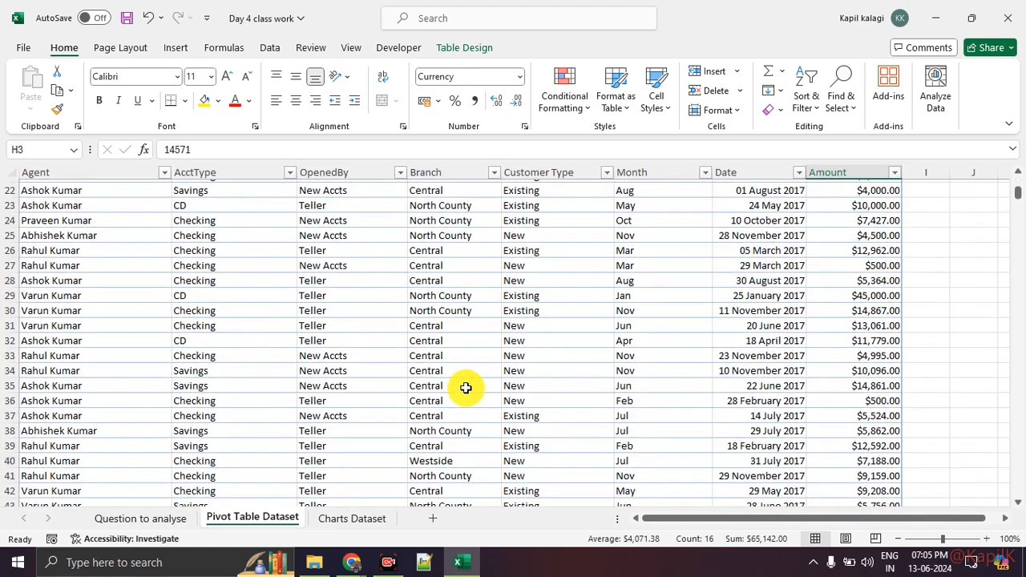
scroll(465, 387, "up", 7)
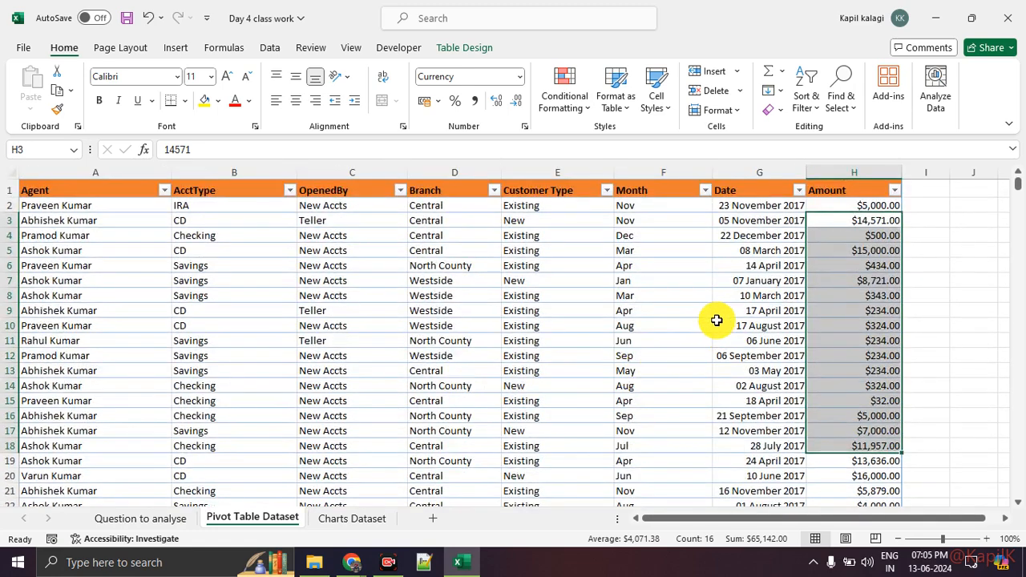
left_click(848, 298)
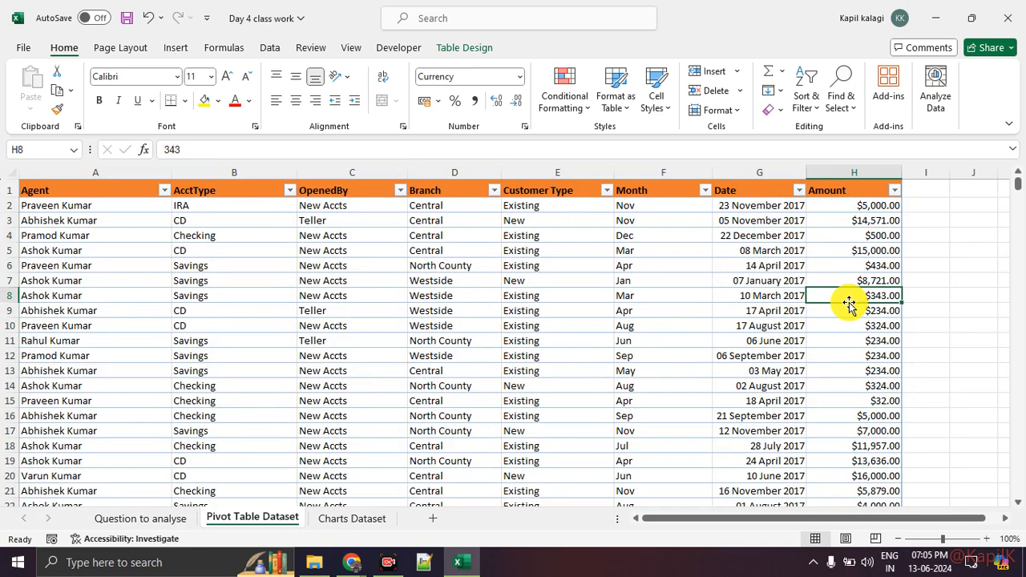
scroll(849, 303, "down", 6)
scroll(857, 298, "up", 6)
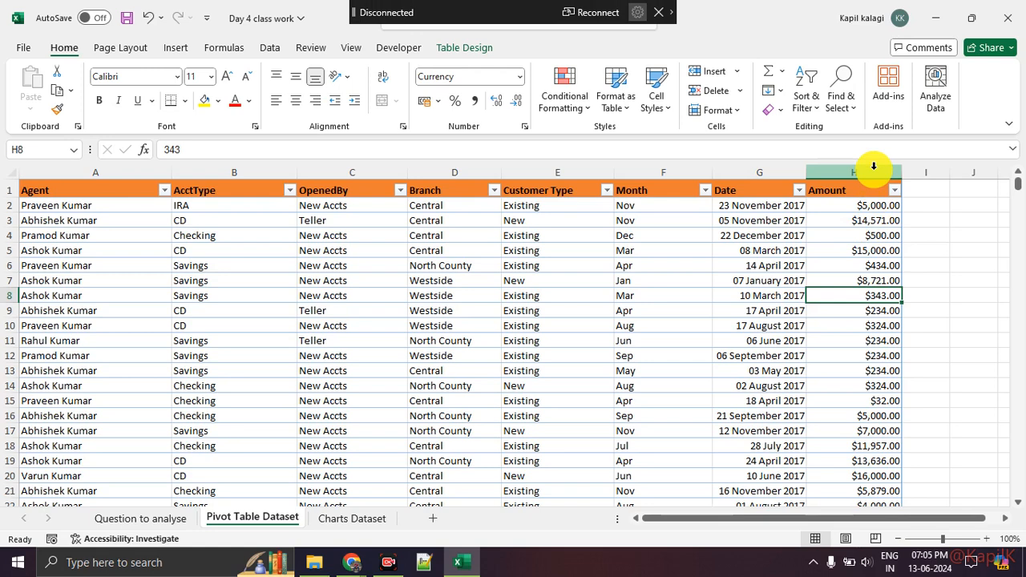
Switch to the Google Meet tab in Chrome and reconnect the wireless display to the TV.
mouse_move(344, 561)
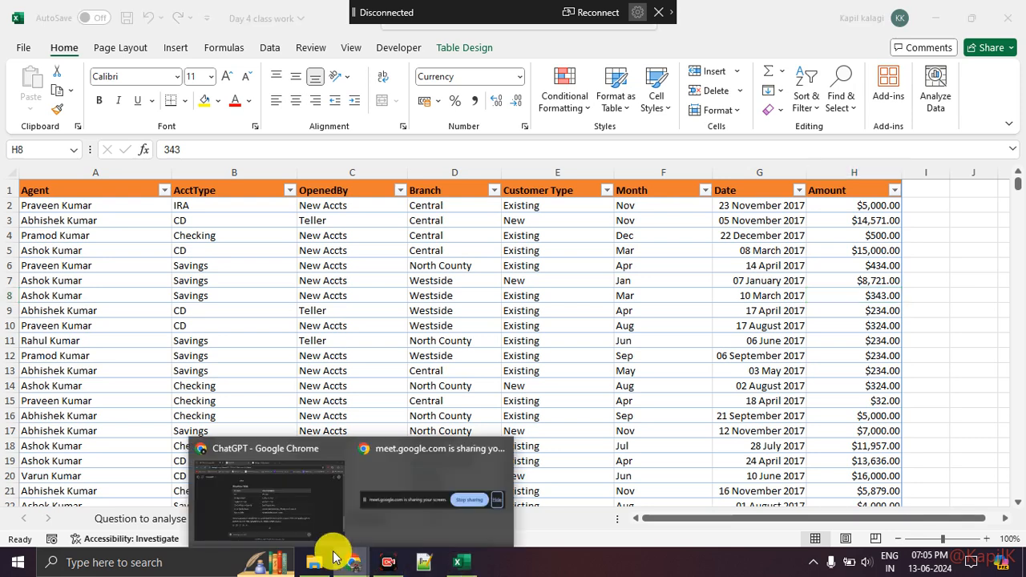
left_click(295, 533)
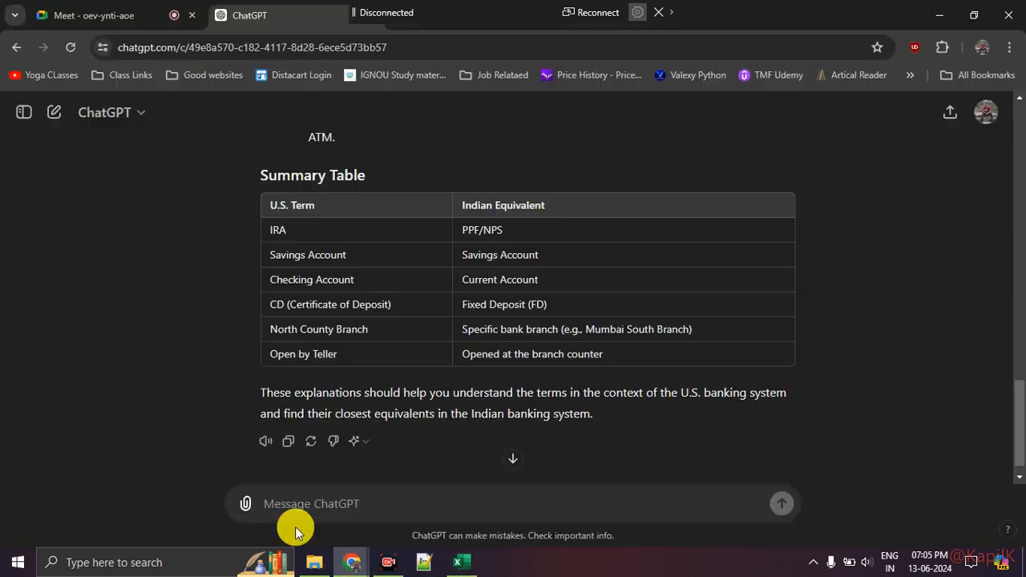
left_click(124, 13)
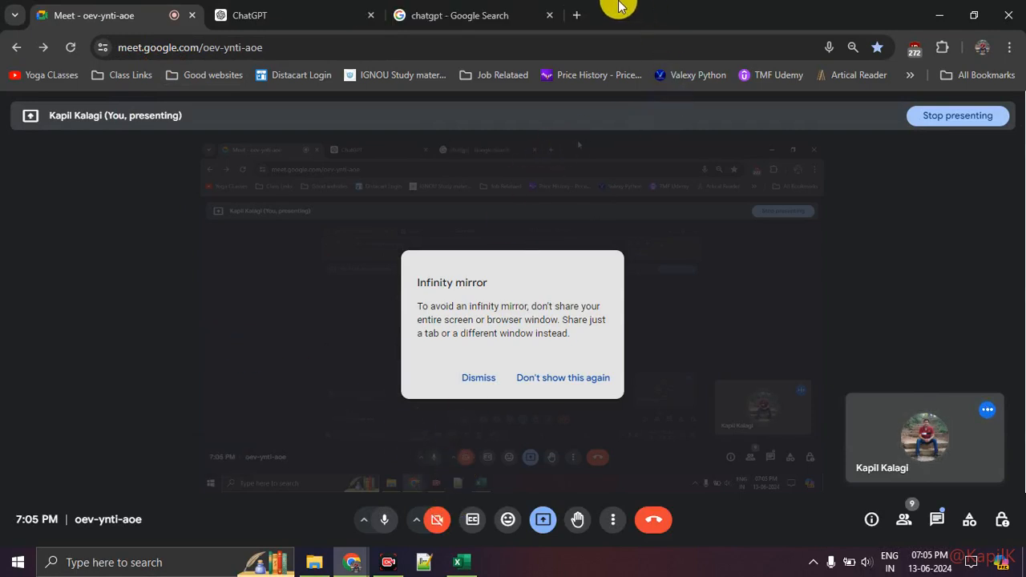
key("super+k")
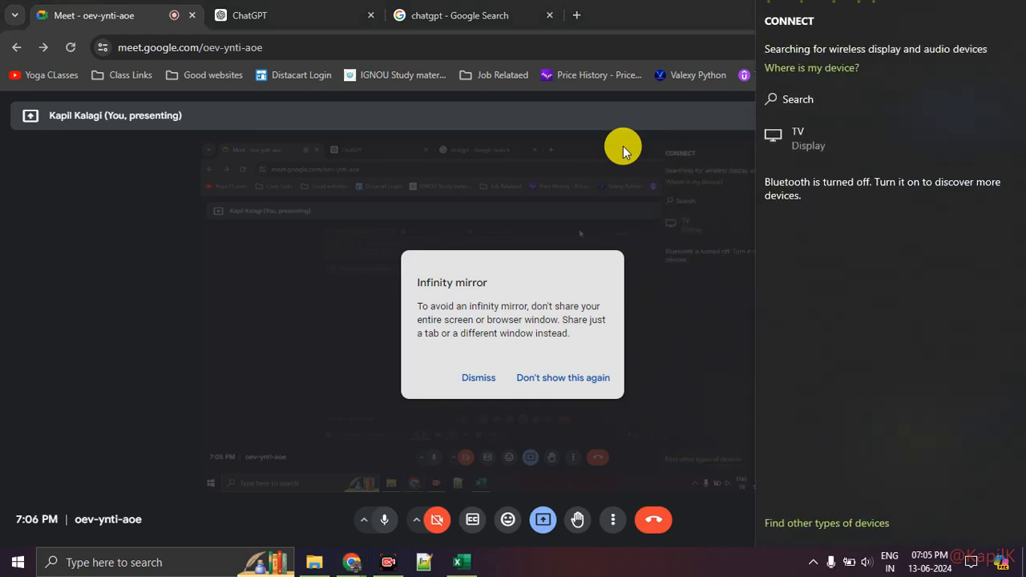
left_click(913, 149)
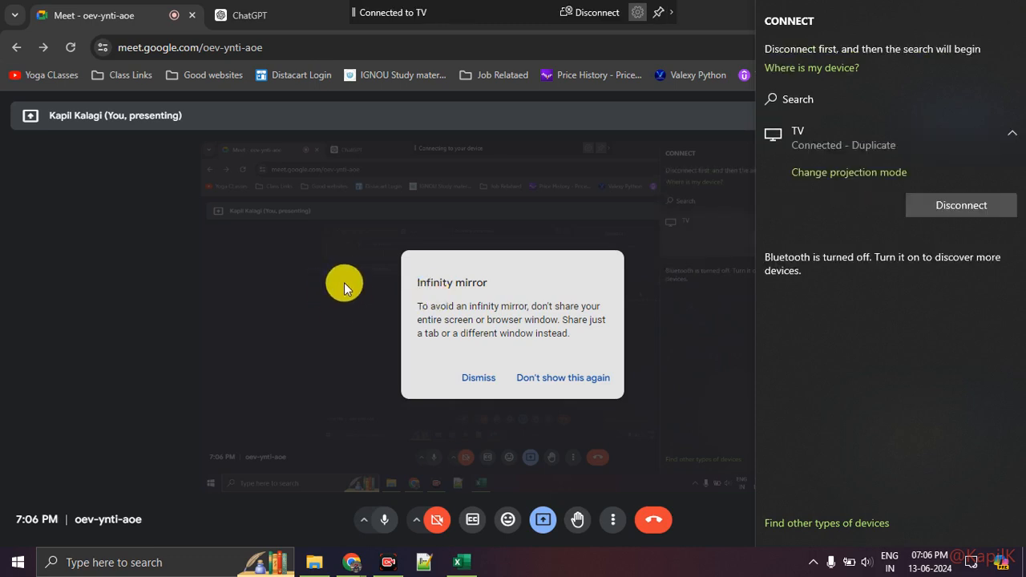
left_click(374, 219)
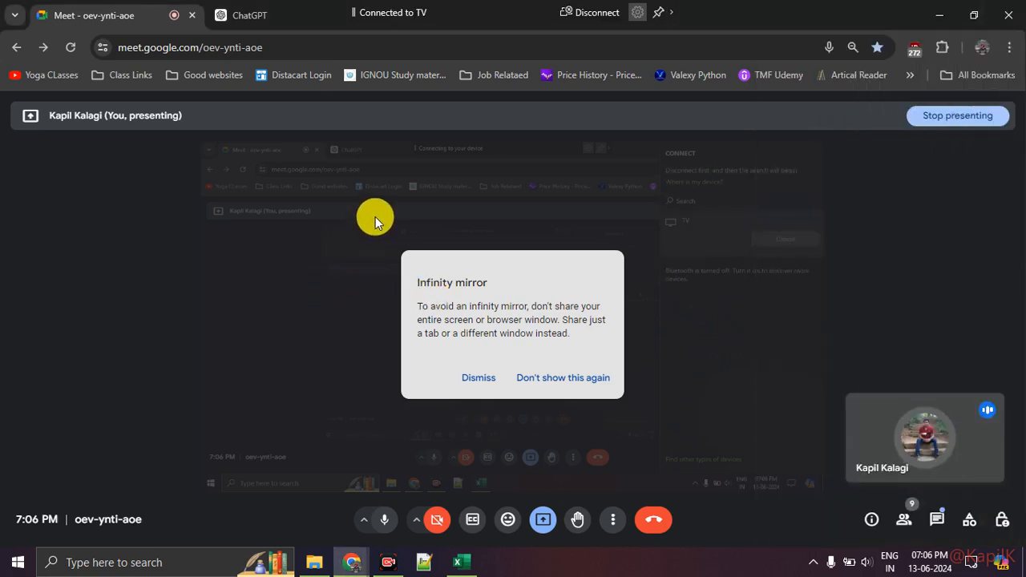
left_click(660, 16)
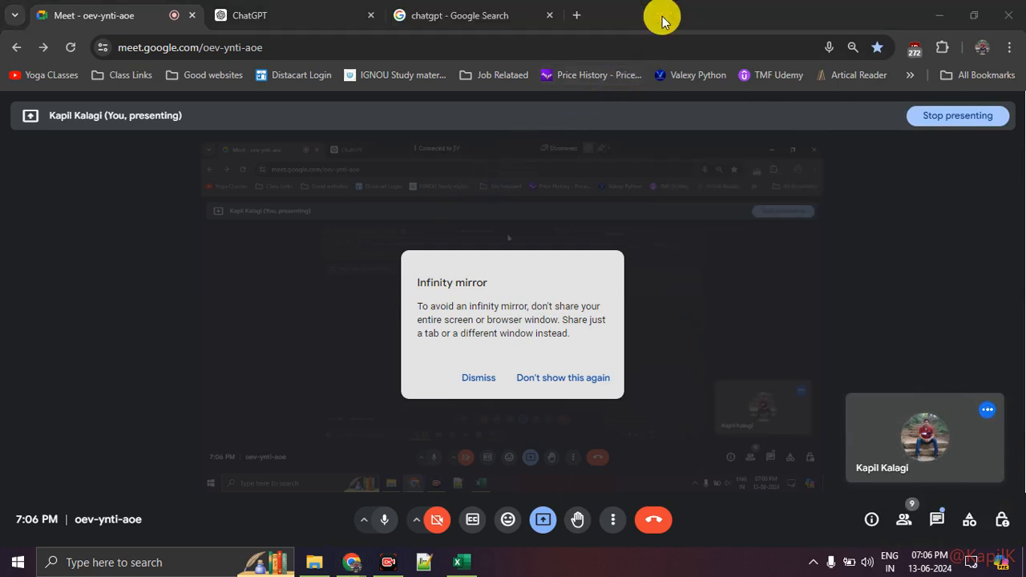
Switch back to Excel and select all Amount data from H2 down to the last row.
left_click(388, 564)
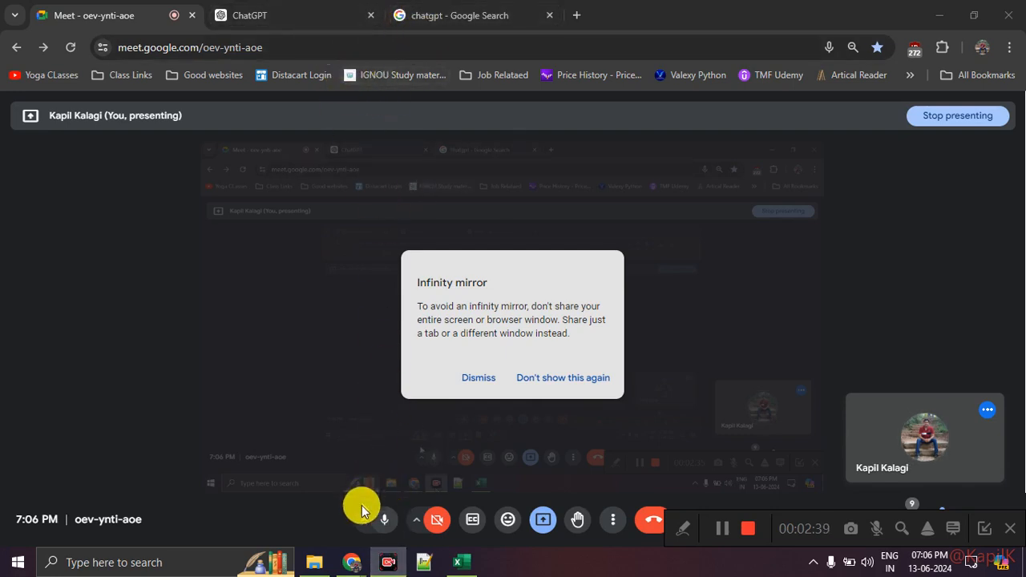
left_click(457, 562)
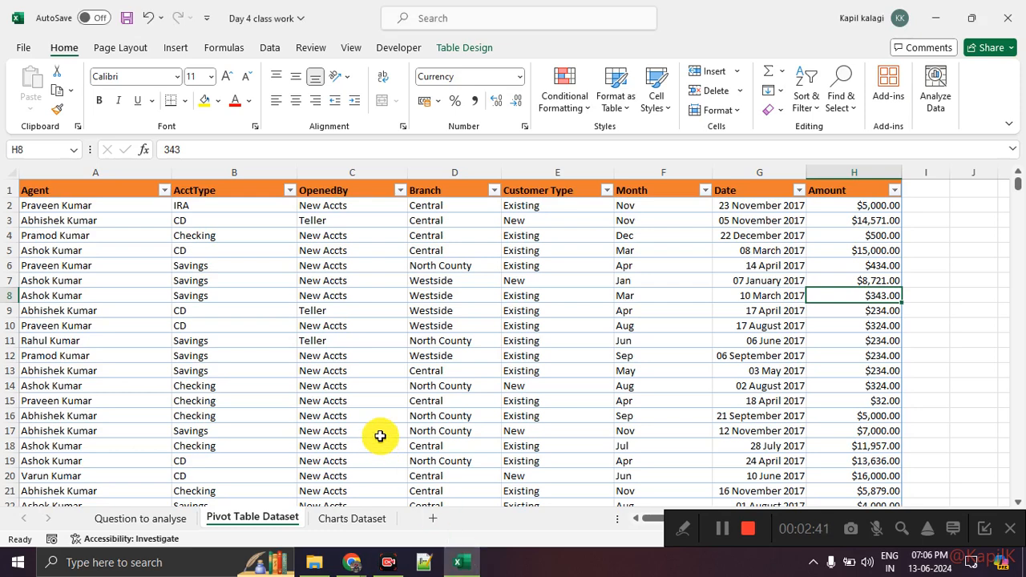
left_click_drag(882, 206, 873, 446)
left_click_drag(873, 340, 870, 213)
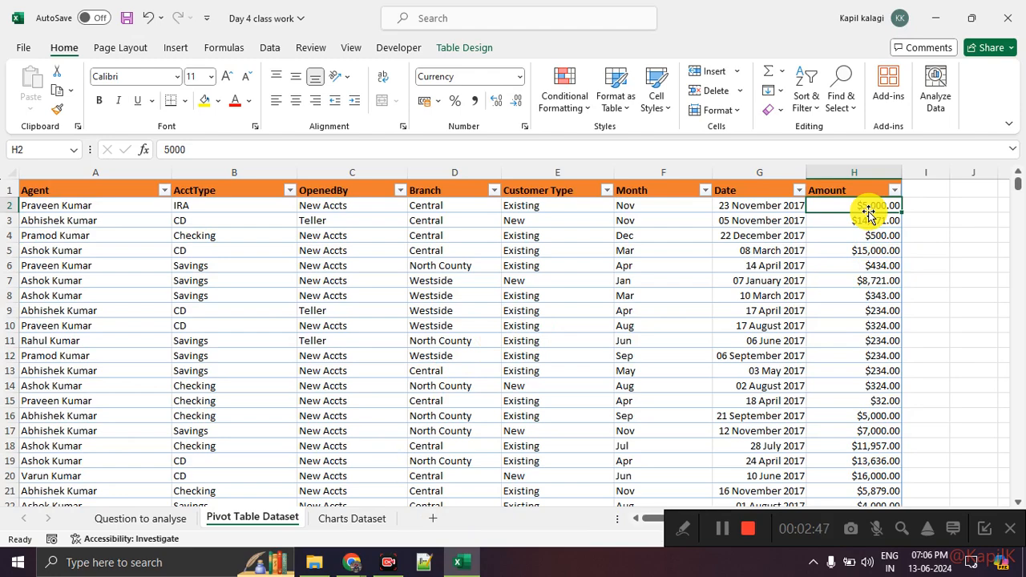
key("ctrl+shift+Down")
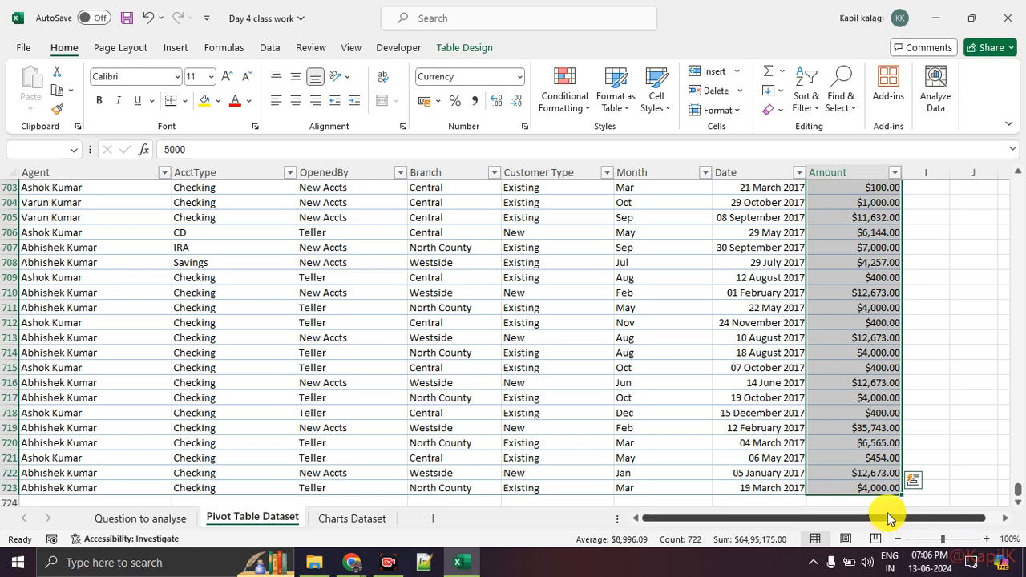
Magnify the status bar and mark the Sum and Average of the selected amounts in red with underlines and a check mark.
mouse_move(708, 524)
left_mouse_down()
mouse_move(788, 527)
mouse_move(794, 545)
left_mouse_up()
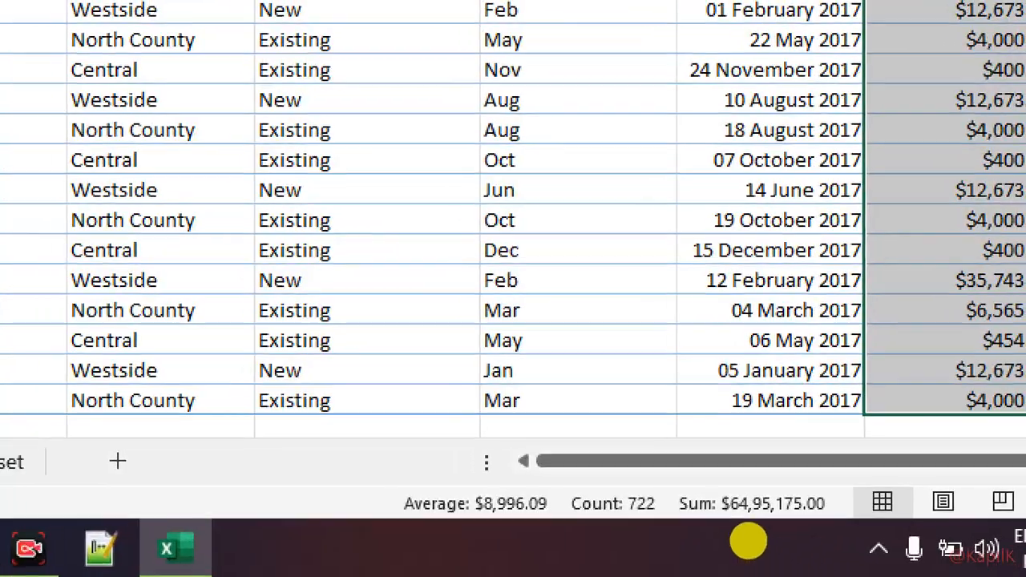
left_click_drag(679, 515, 814, 523)
left_click_drag(418, 518, 563, 517)
mouse_move(467, 446)
left_mouse_down()
mouse_move(477, 463)
mouse_move(536, 402)
left_mouse_up()
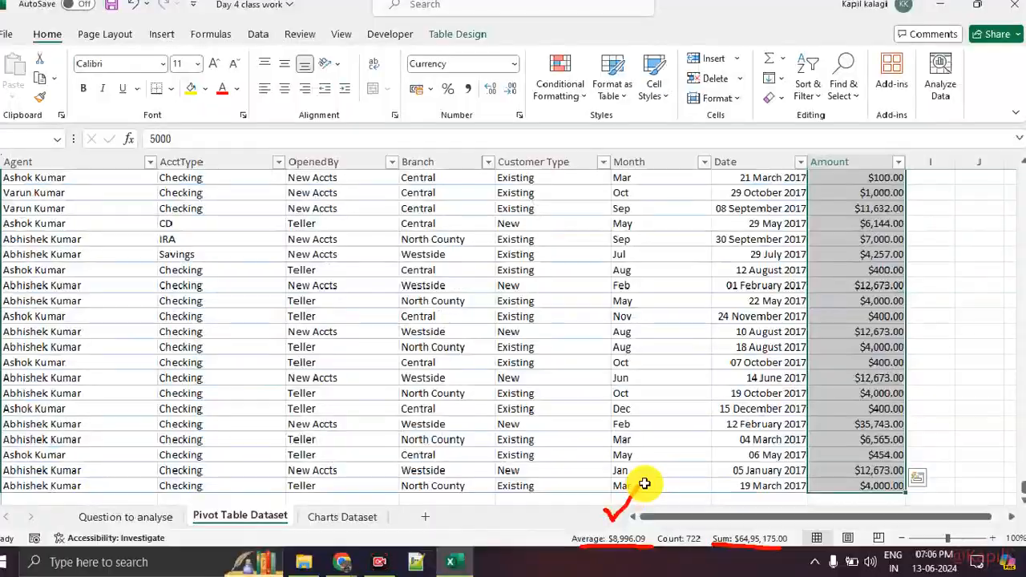
Look through the Amount rows back to the start of the dataset and view the Amount column's filter options.
scroll(564, 377, "up", 20)
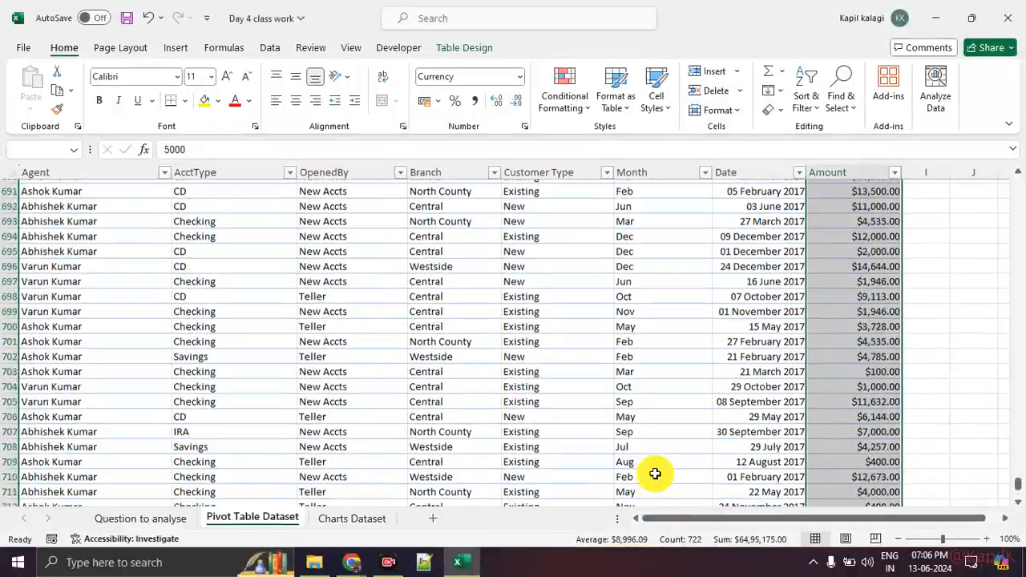
scroll(673, 472, "up", 20)
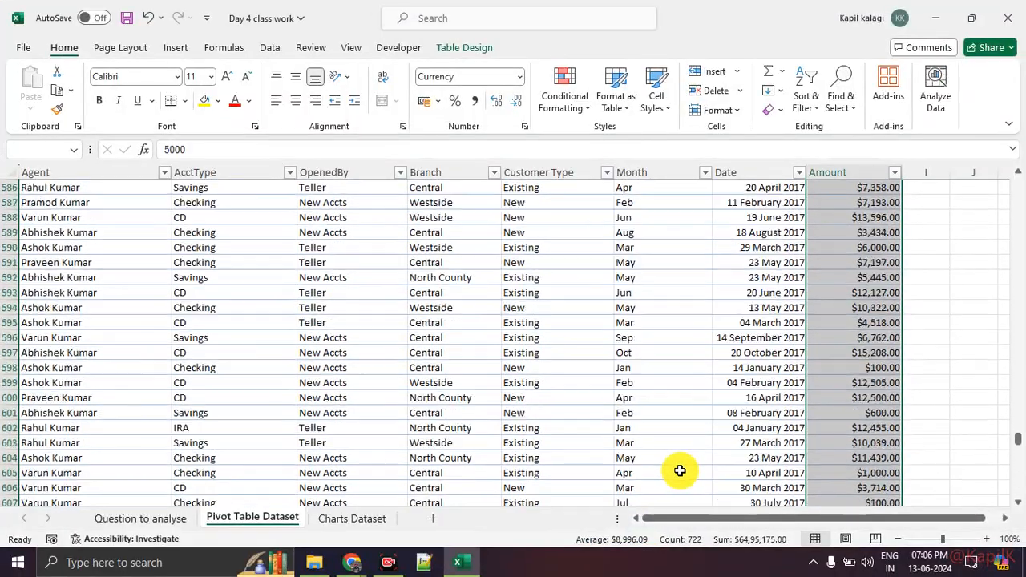
scroll(680, 471, "up", 20)
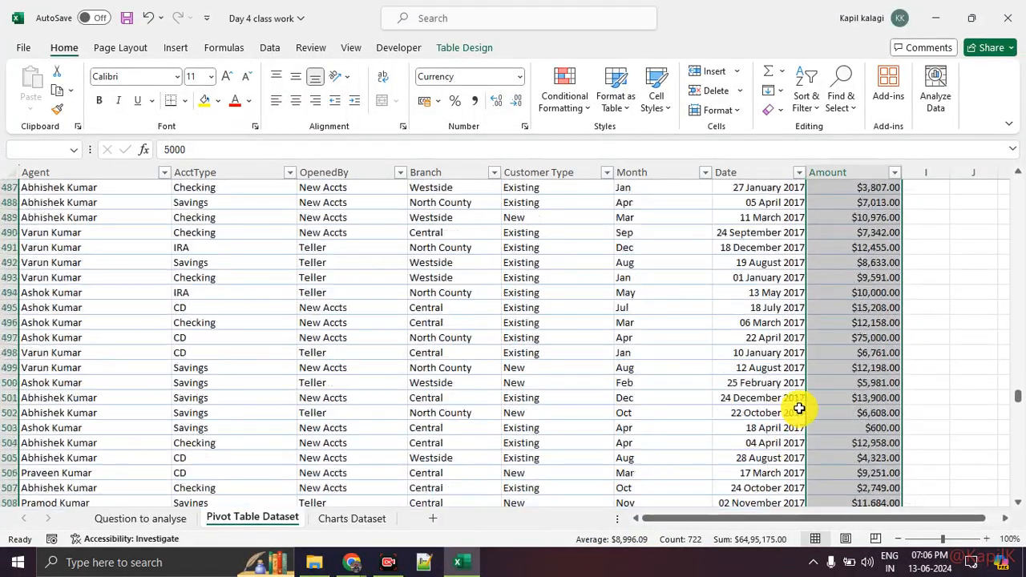
scroll(1002, 390, "down", 7)
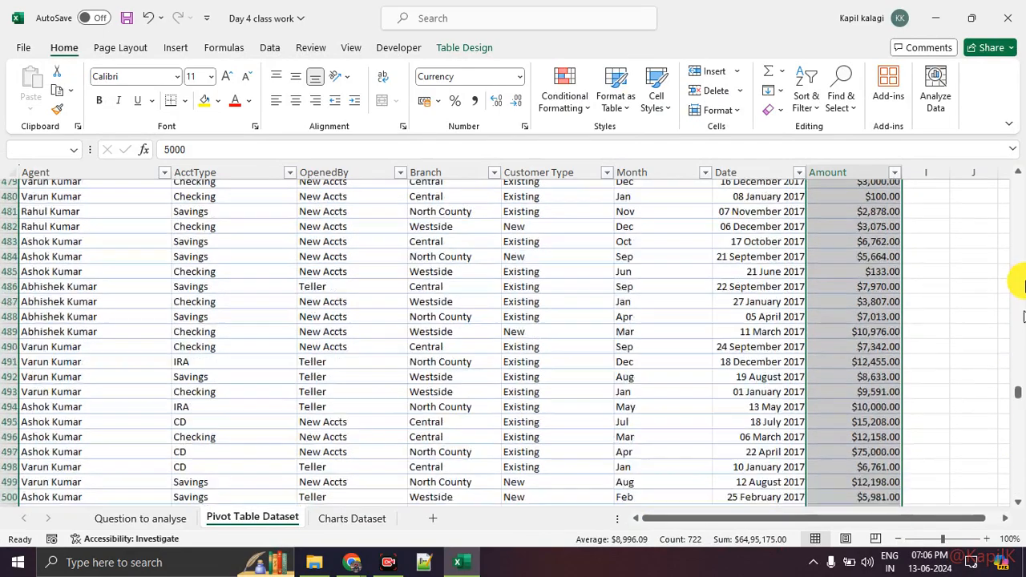
left_click_drag(1015, 390, 1015, 168)
left_click(976, 232)
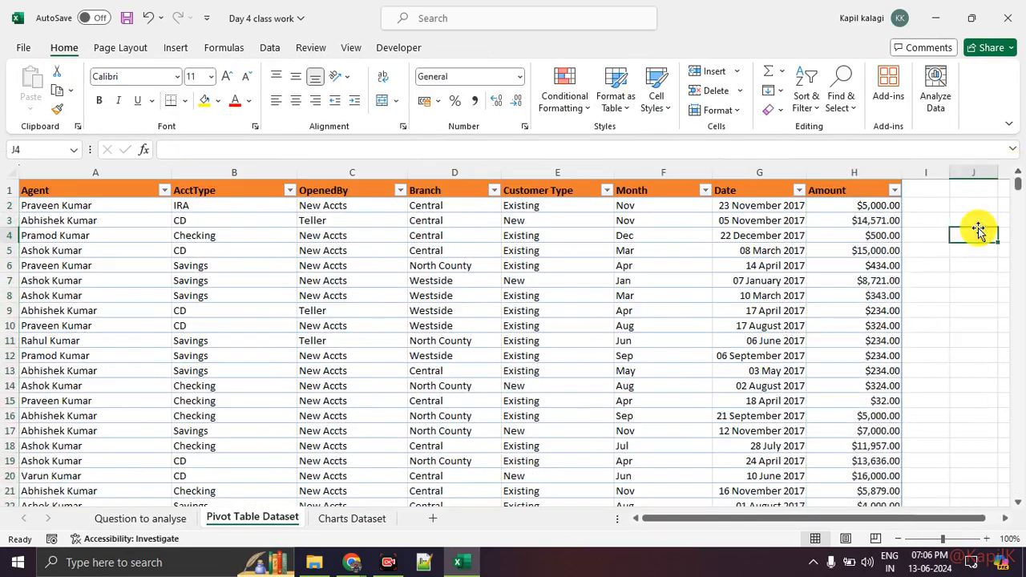
left_click(894, 190)
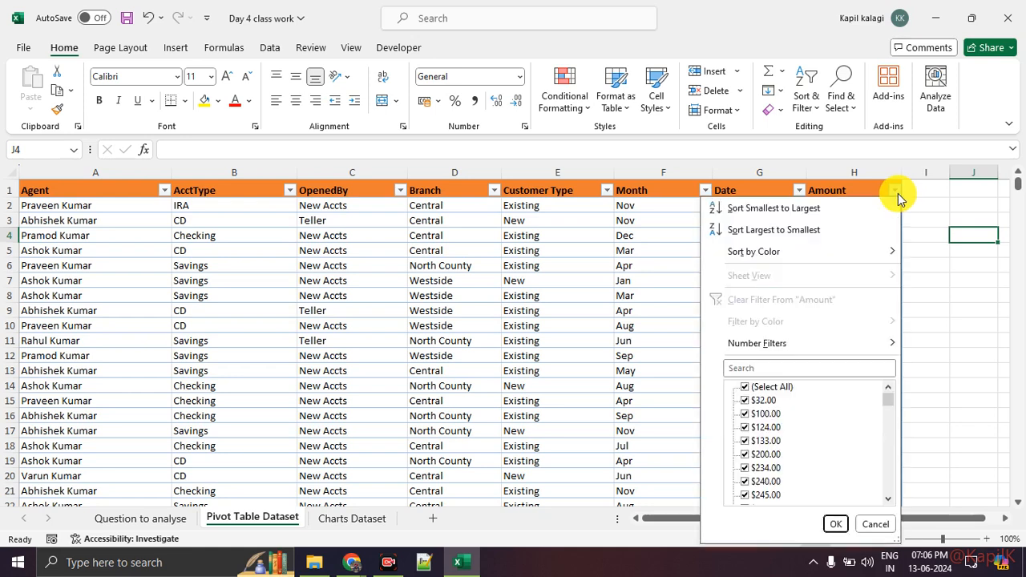
left_click(935, 264)
Select cell C7 inside the dataset and try to insert a table.
left_click(319, 278)
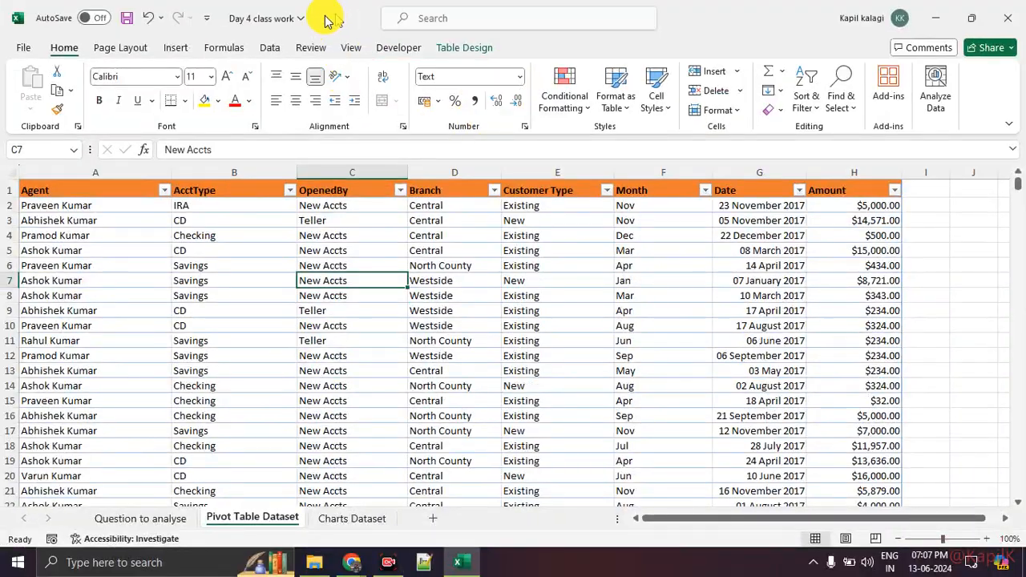
left_click(151, 48)
left_click(175, 48)
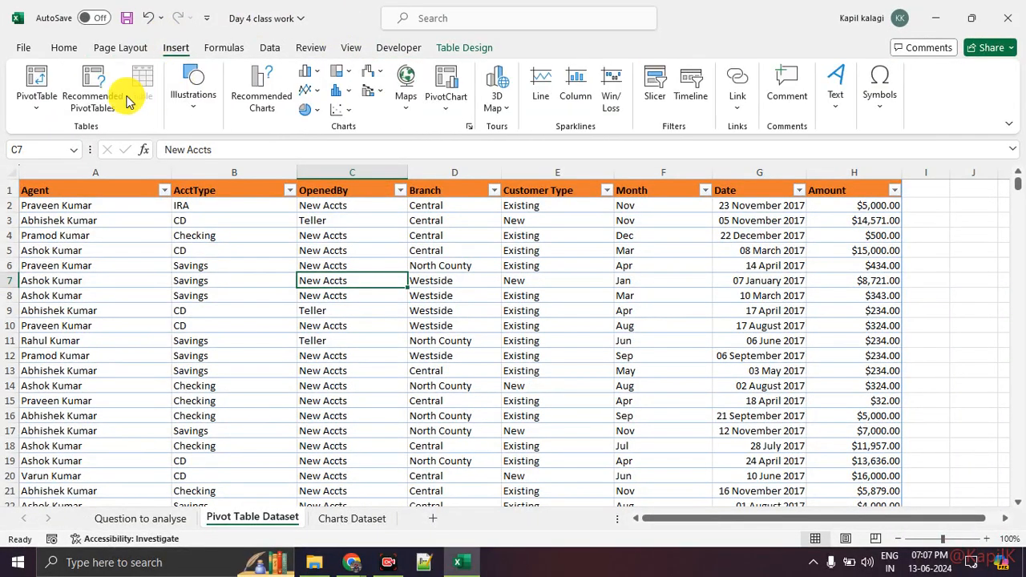
left_click(146, 91)
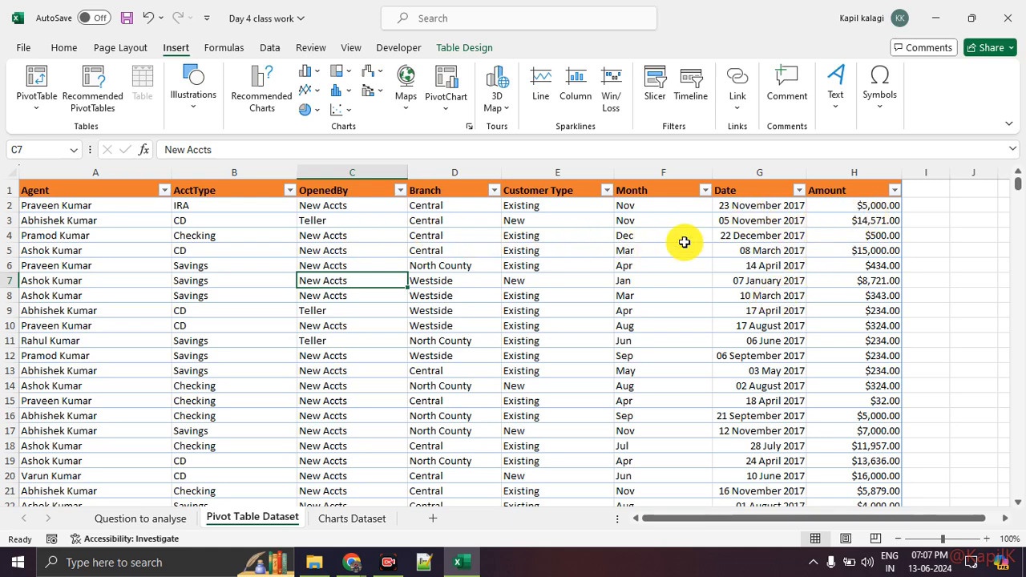
Sort the dataset by Amount from largest to smallest and circle the highest amounts in red.
left_click(894, 190)
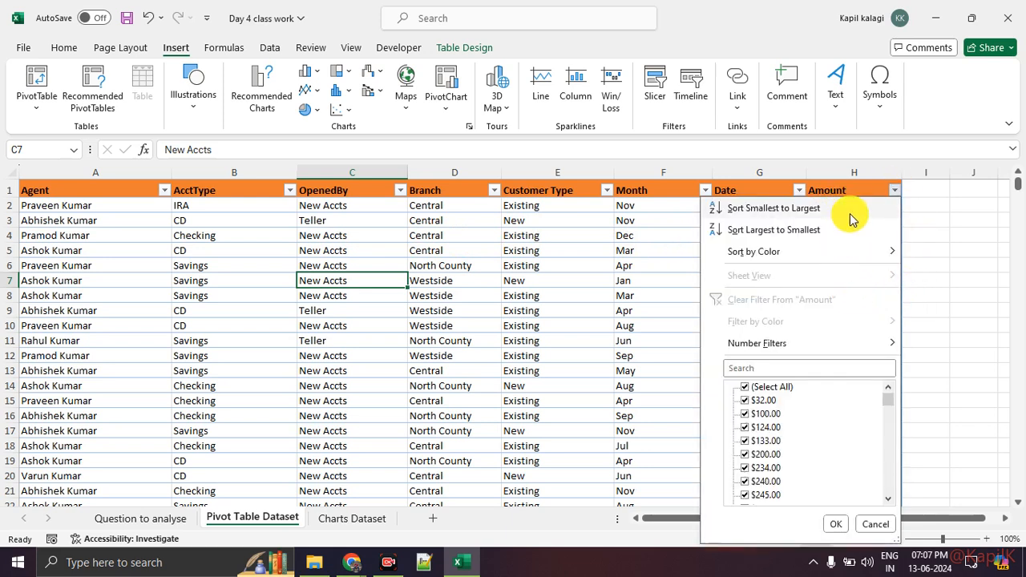
left_click(852, 230)
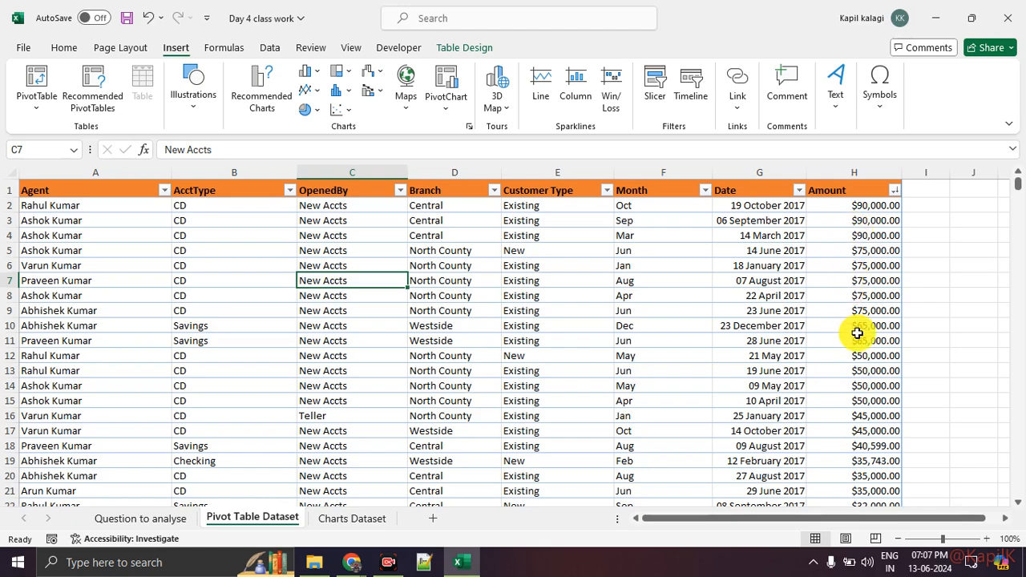
key("ctrl+1")
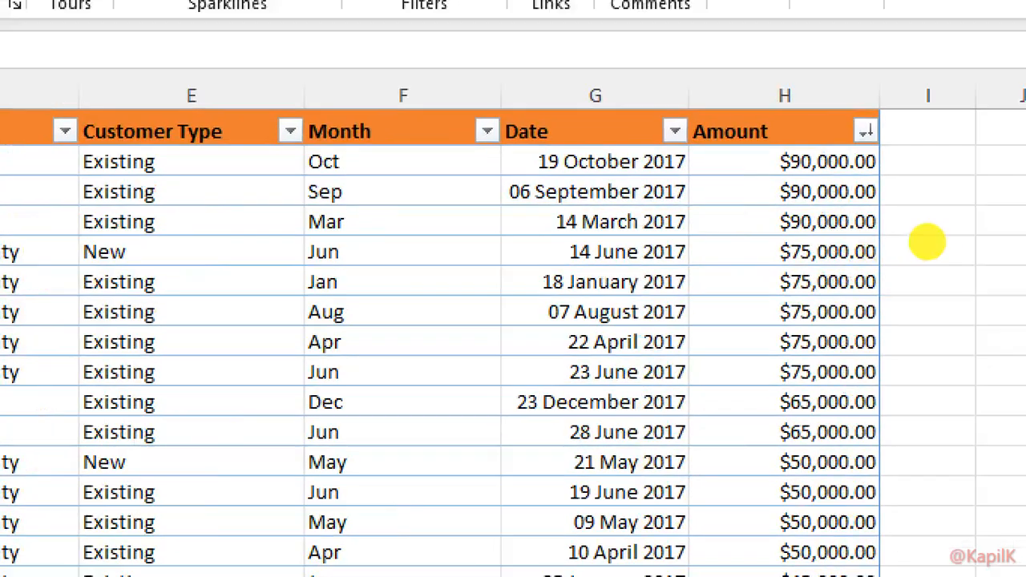
left_click(957, 197)
left_click_drag(875, 192, 792, 260)
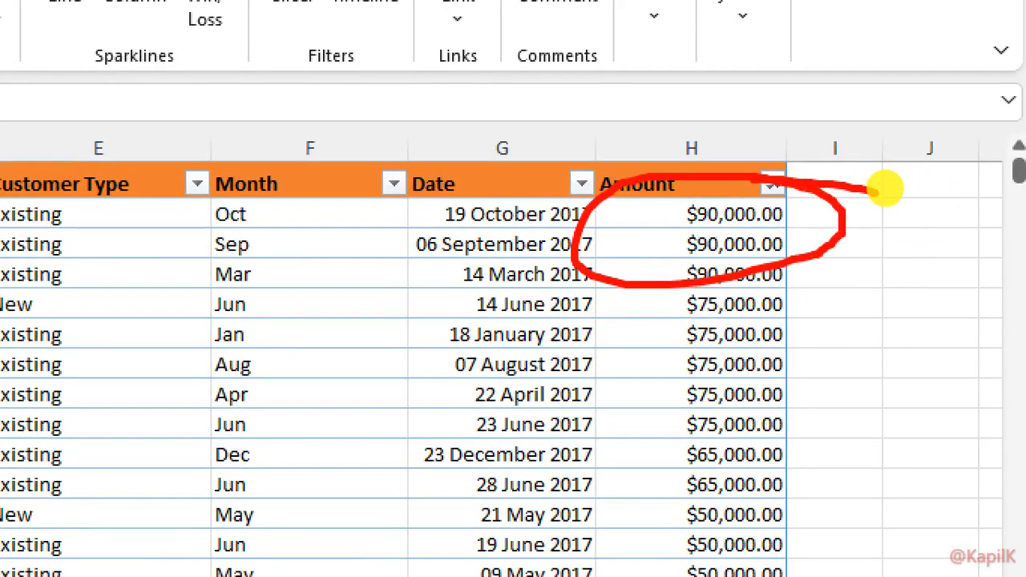
key("Escape")
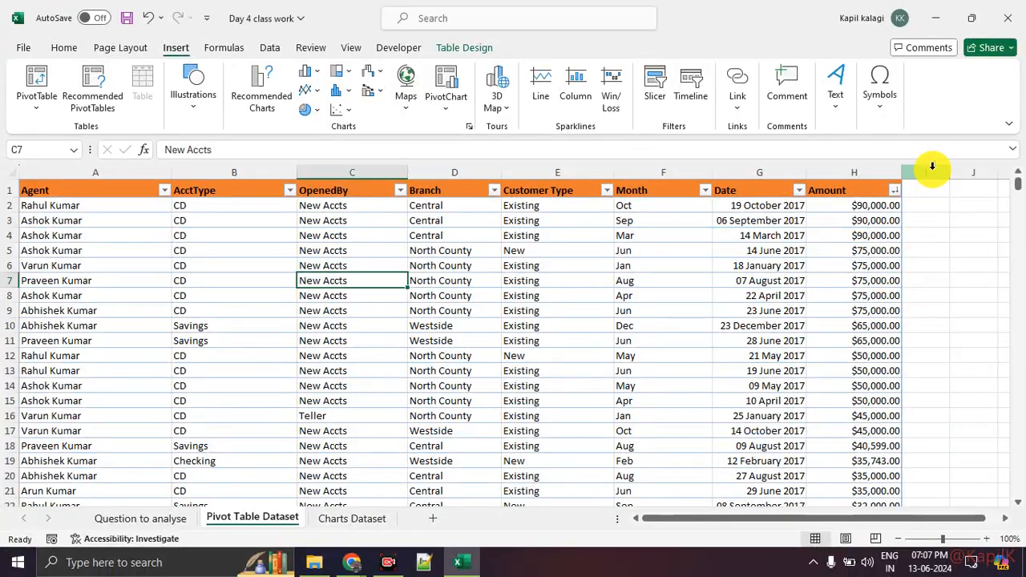
Highlight the top ten records in A2:H11, then reduce the selection to a single Branch cell.
left_click_drag(882, 205, 16, 339)
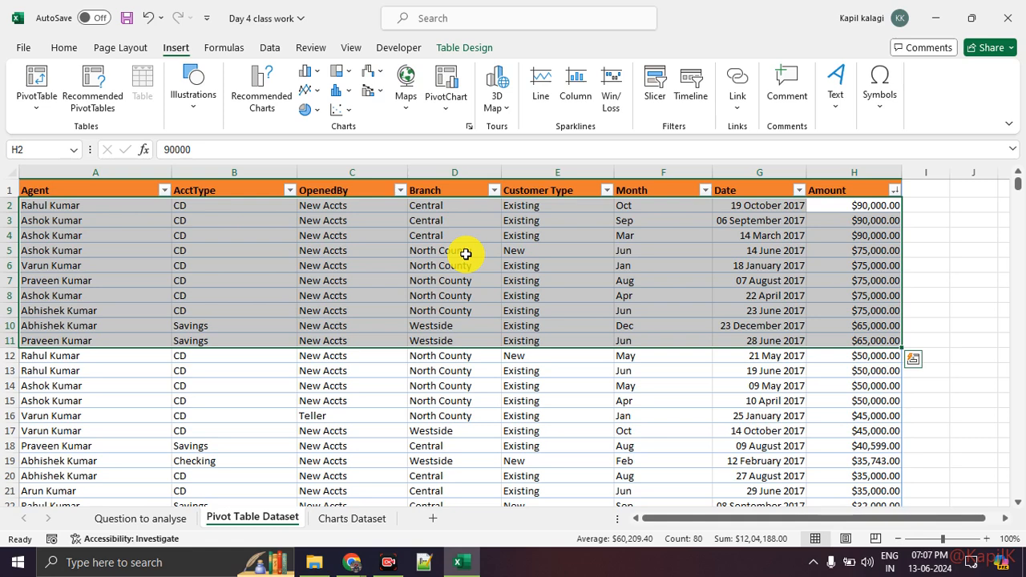
left_click(466, 254)
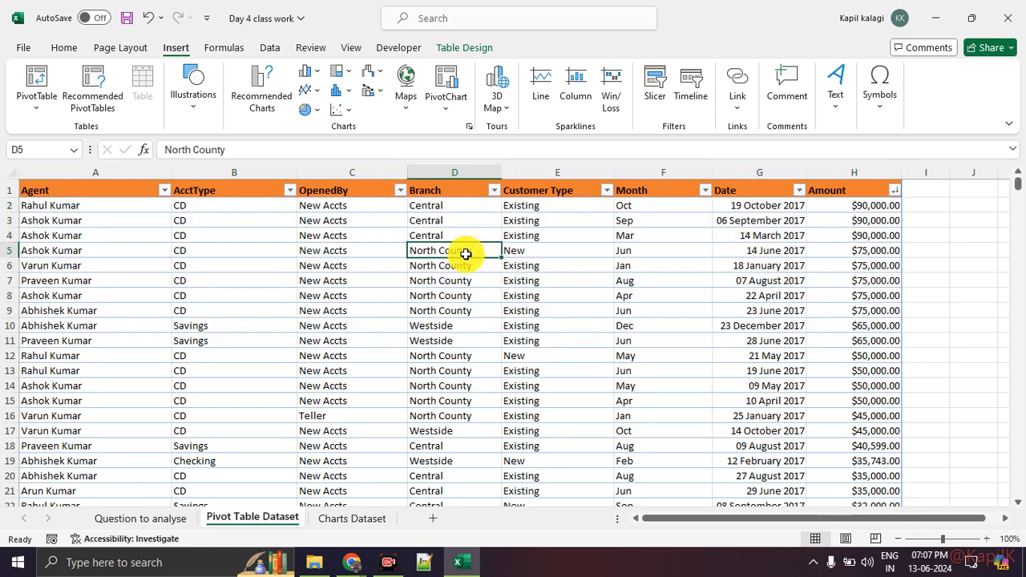
left_click(455, 269)
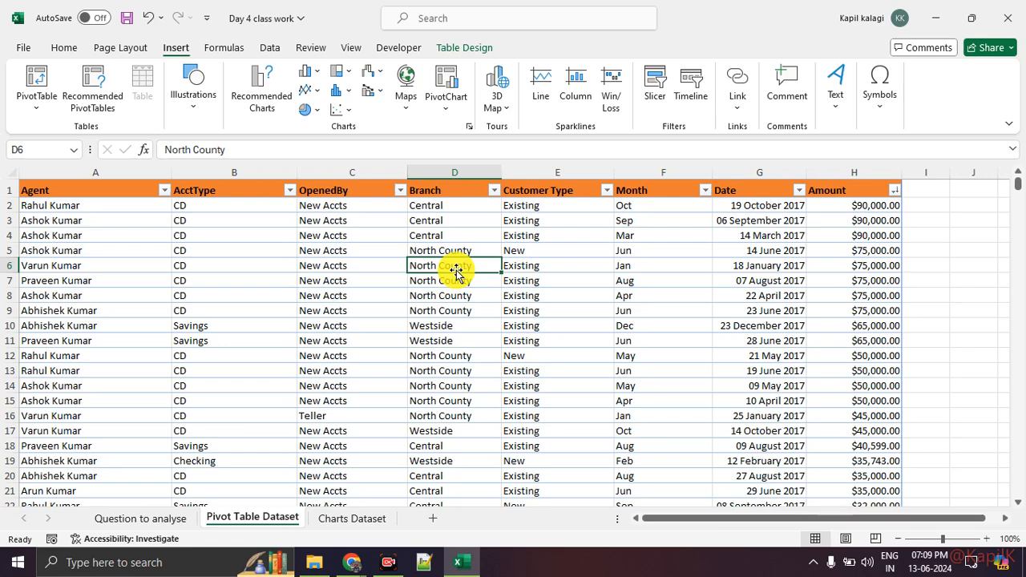
Filter Customer Type to show only Existing customers and select the filtered Amount column to check its total.
left_click(607, 190)
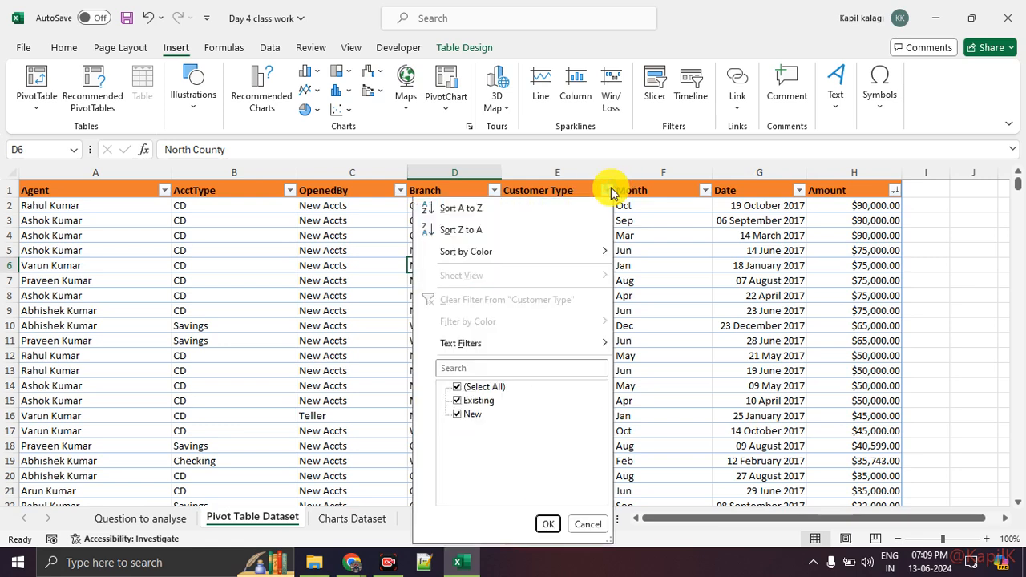
left_click(468, 388)
left_click(457, 401)
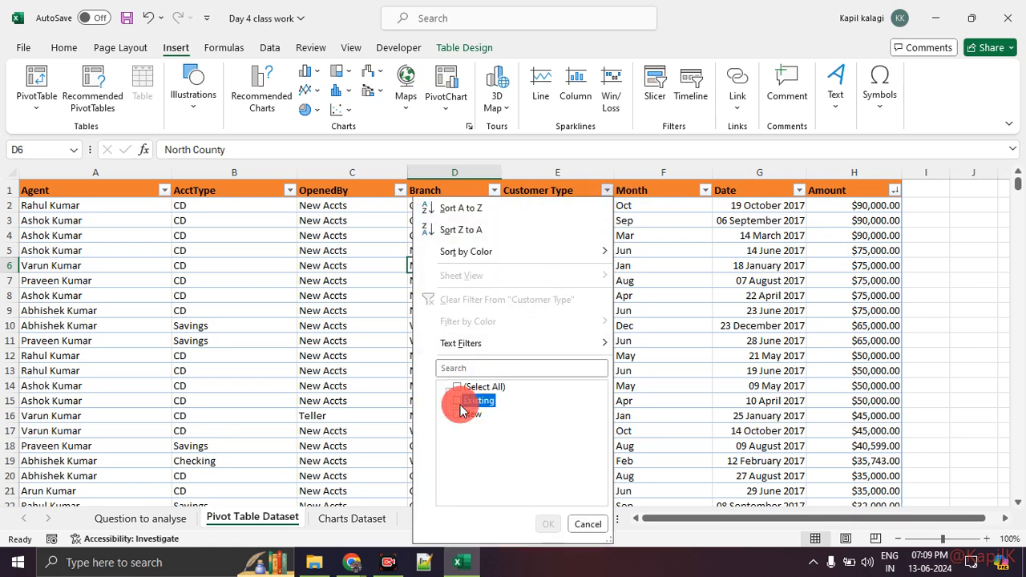
left_click(546, 522)
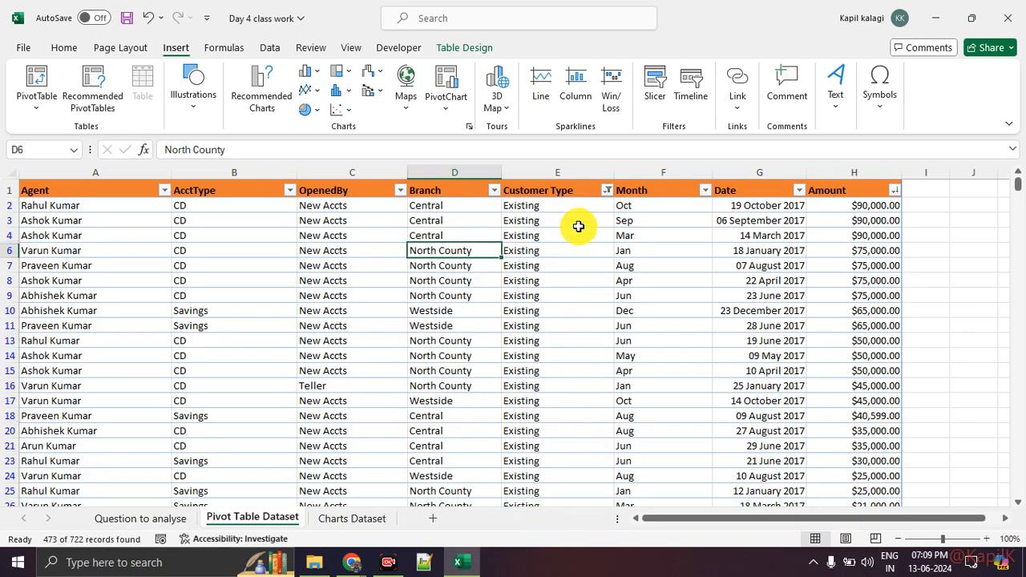
left_click_drag(849, 207, 882, 473)
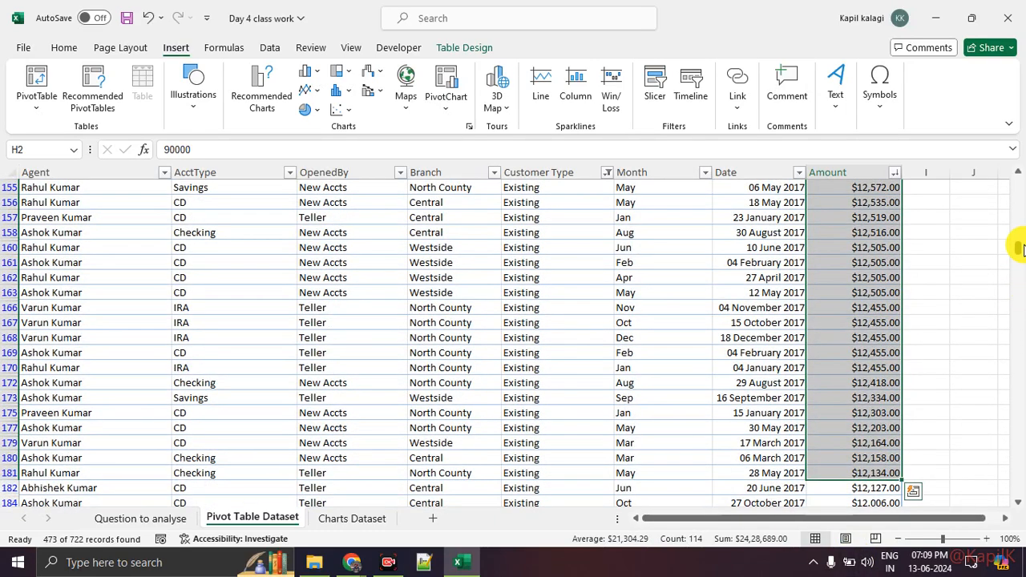
left_click(840, 171)
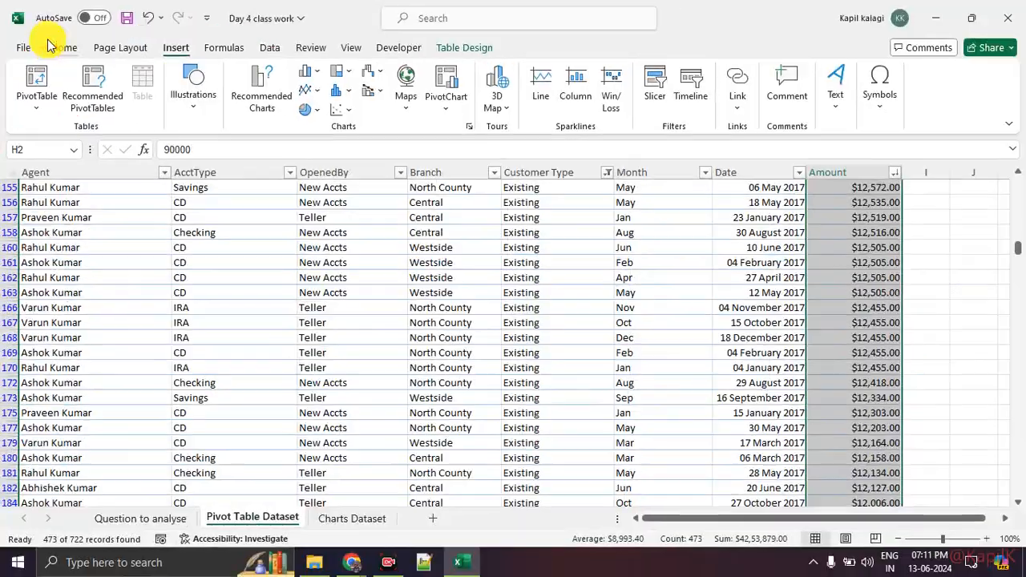
Create a PivotTable from the Bank_Data table on a new worksheet, circling the source and placement options in red.
left_click(88, 161)
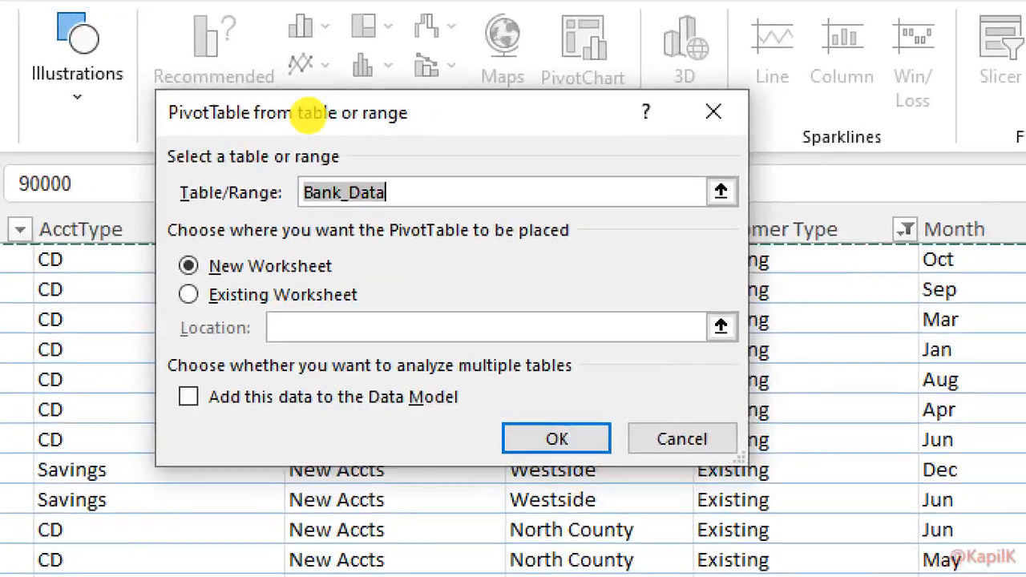
mouse_move(183, 216)
left_mouse_down()
mouse_move(441, 153)
mouse_move(186, 160)
left_mouse_up()
mouse_move(466, 105)
left_mouse_down()
mouse_move(406, 152)
mouse_move(442, 149)
left_mouse_up()
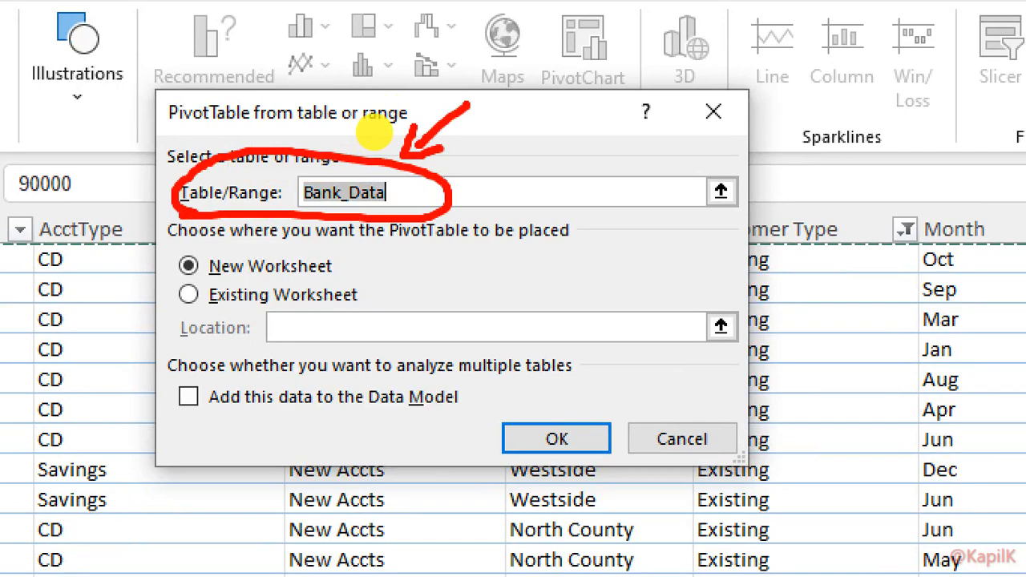
mouse_move(327, 245)
left_mouse_down()
mouse_move(321, 233)
mouse_move(87, 286)
mouse_move(185, 233)
left_mouse_up()
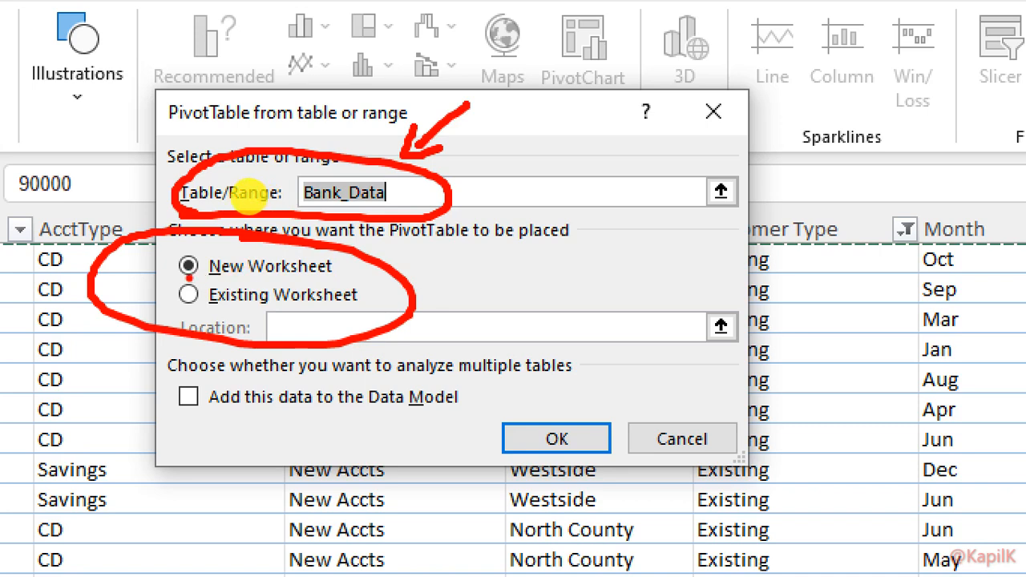
left_click_drag(353, 268, 458, 234)
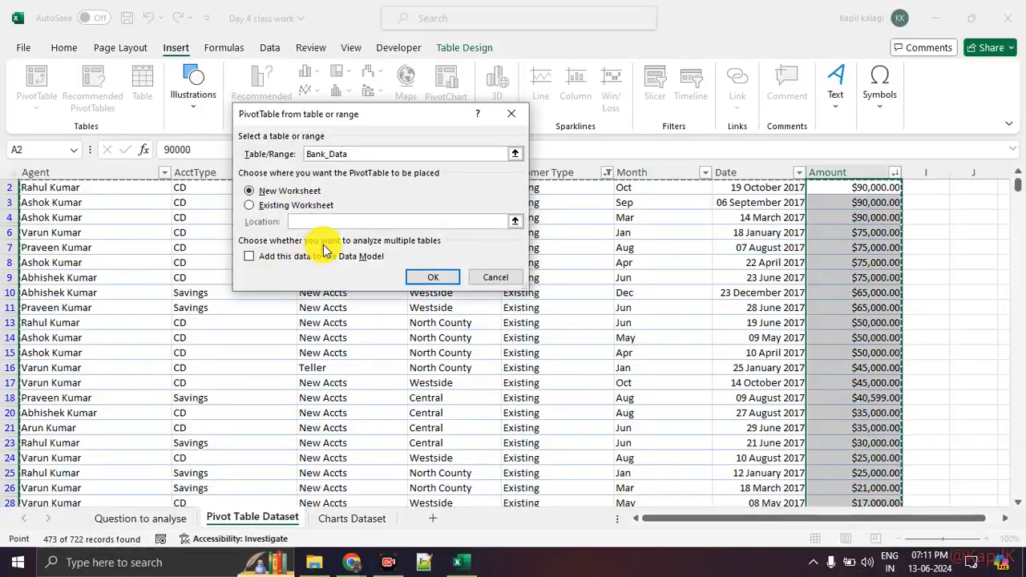
left_click(418, 278)
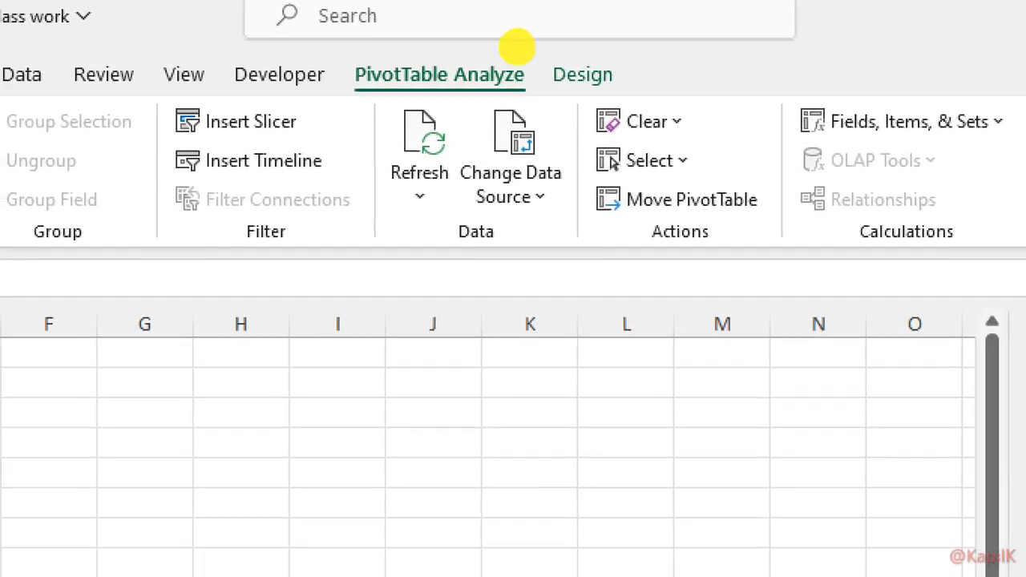
Circle the PivotTable Analyze and Design headings in red on the magnified screen, then clear the markings.
mouse_move(522, 39)
left_mouse_down()
mouse_move(424, 39)
mouse_move(509, 107)
left_mouse_up()
mouse_move(513, 61)
left_mouse_down()
mouse_move(511, 28)
mouse_move(522, 40)
mouse_move(561, 32)
mouse_move(549, 36)
left_mouse_up()
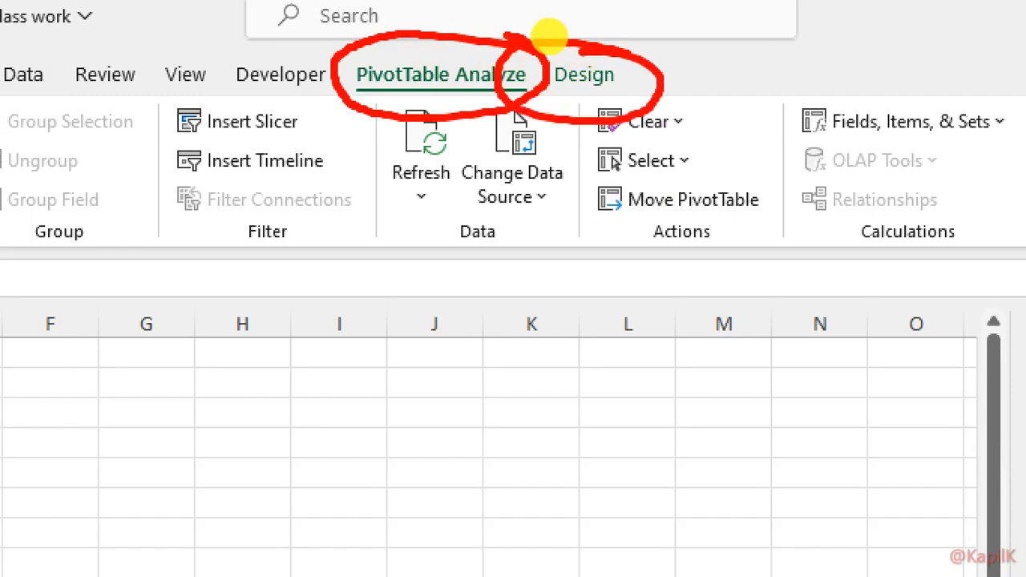
key("Escape")
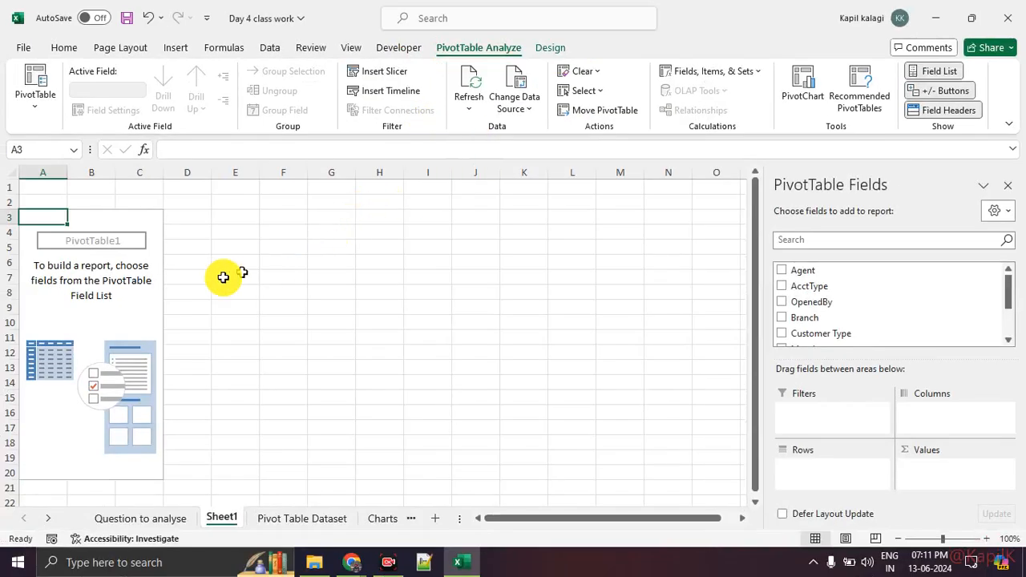
Mark the path from Customer Type to the Rows area with a red arrow and add Customer Type to Rows.
key("ctrl+1")
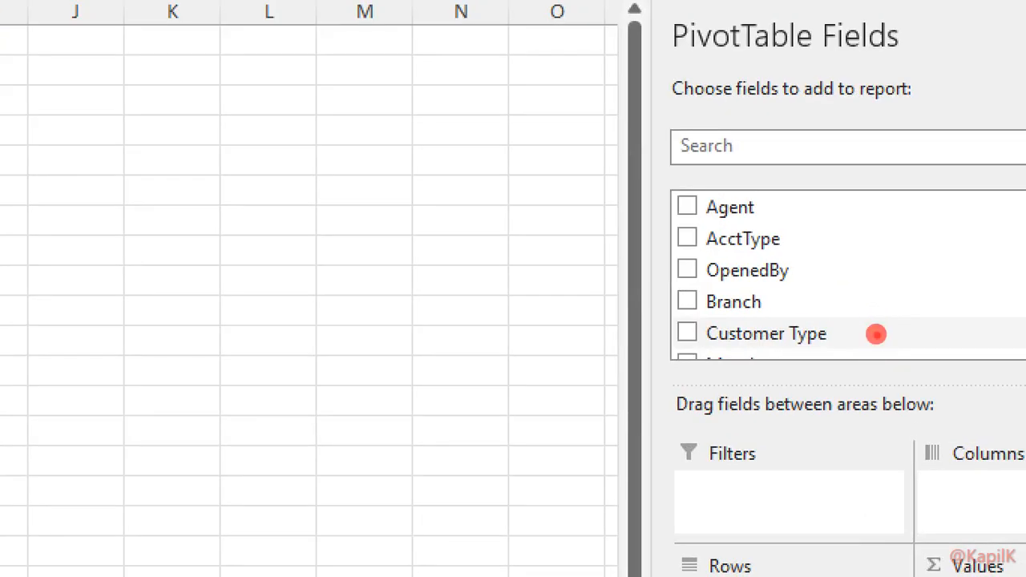
mouse_move(869, 332)
left_mouse_down()
mouse_move(822, 329)
mouse_move(864, 328)
mouse_move(822, 486)
mouse_move(822, 536)
left_mouse_up()
mouse_move(801, 526)
left_mouse_down()
mouse_move(819, 537)
mouse_move(840, 522)
left_mouse_up()
key("Escape")
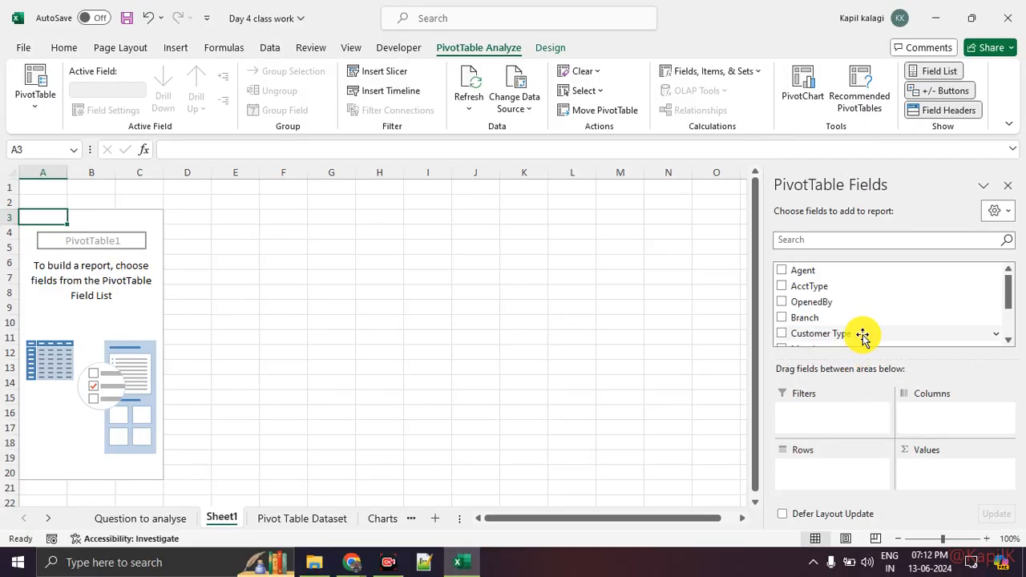
left_click_drag(863, 335, 855, 473)
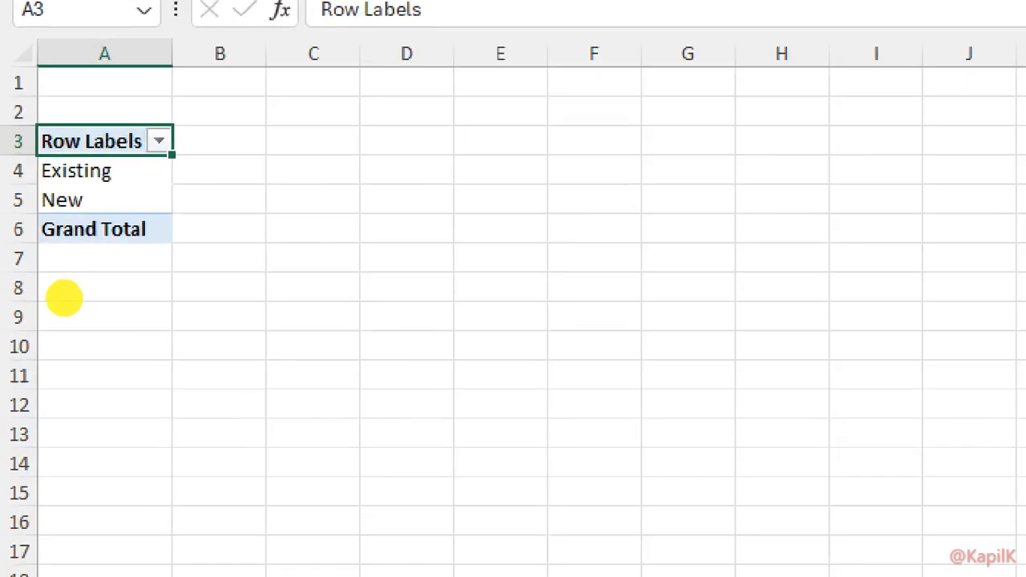
Magnify the pivot table and circle its customer type row labels in red.
left_click(80, 209)
mouse_move(127, 142)
left_mouse_down()
mouse_move(208, 290)
mouse_move(84, 122)
left_mouse_up()
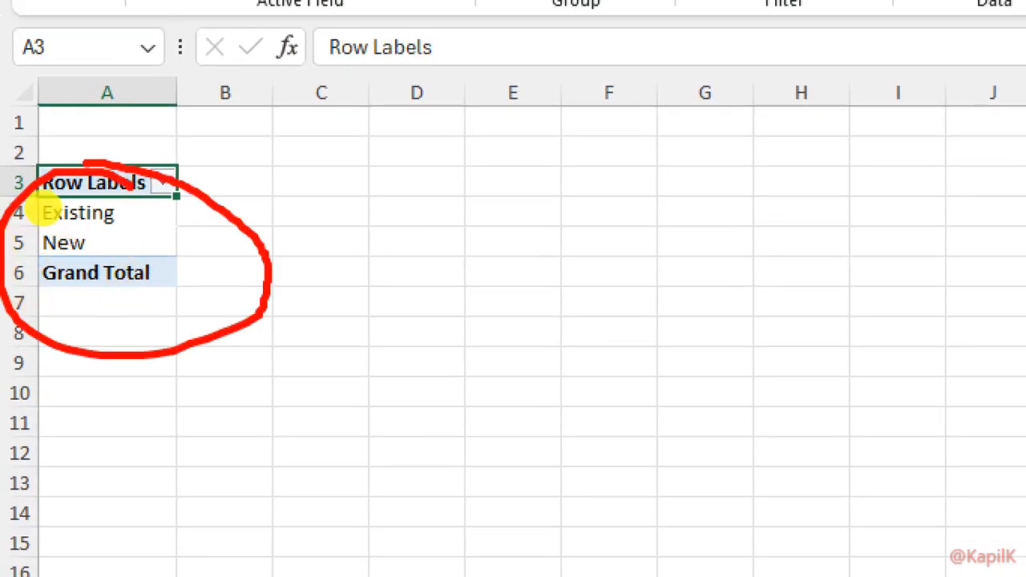
key("Escape")
key("ctrl+1")
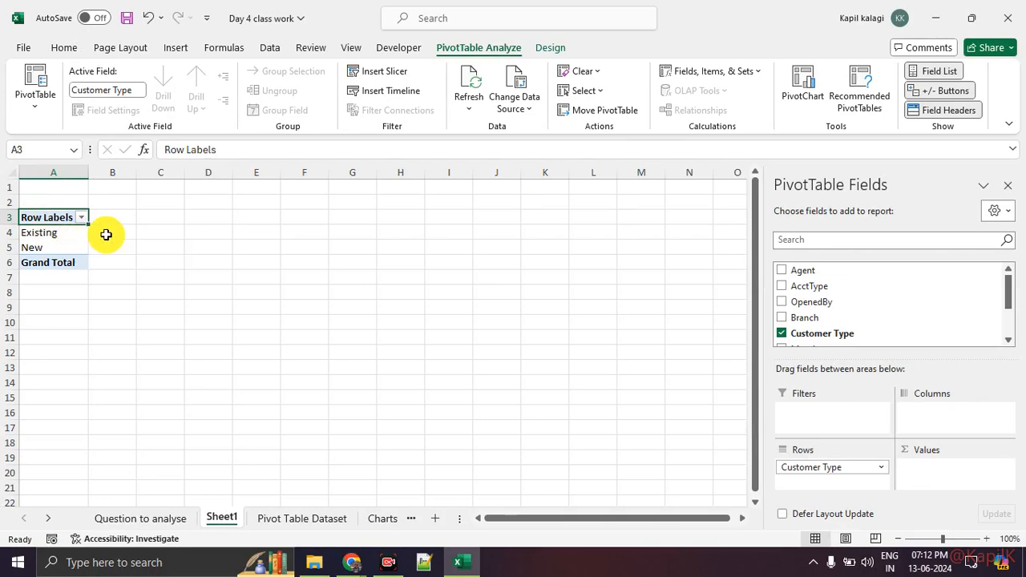
Add the Amount field to the pivot table's Values area as a sum.
scroll(854, 324, "down", 2)
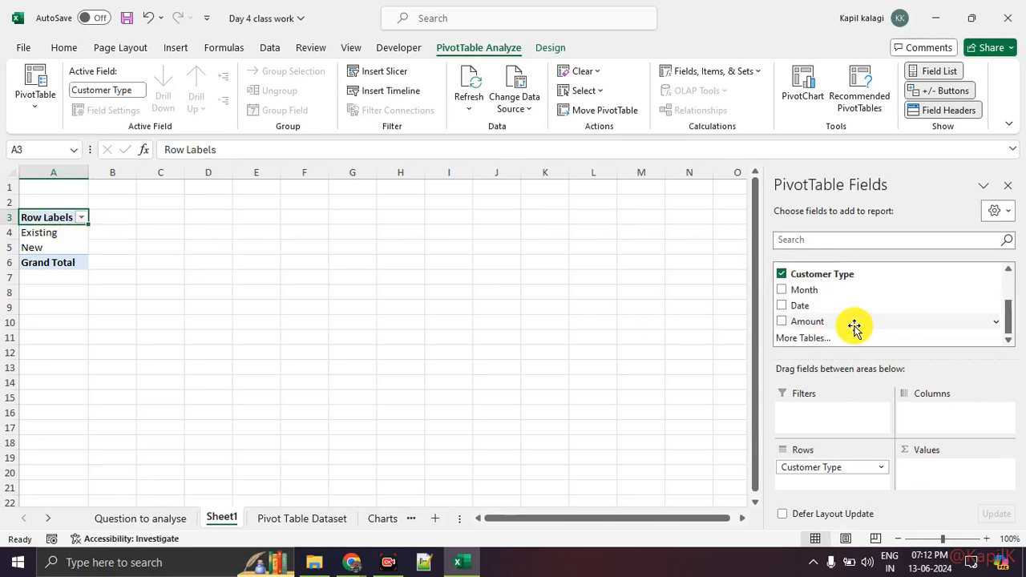
key("ctrl+1")
left_click(854, 325)
mouse_move(850, 320)
left_mouse_down()
mouse_move(746, 275)
mouse_move(806, 276)
left_mouse_up()
key("Escape")
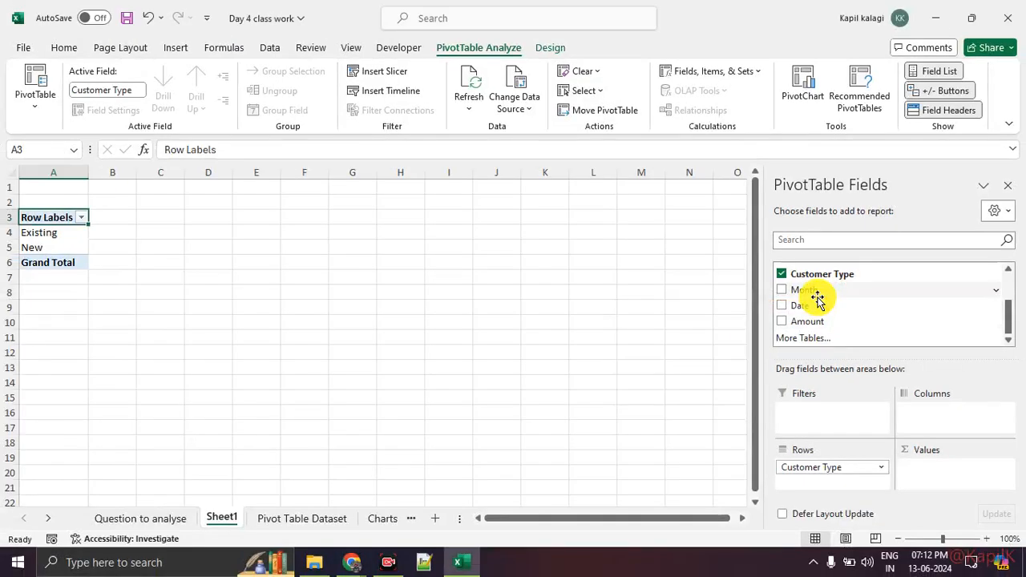
left_click_drag(867, 324, 958, 478)
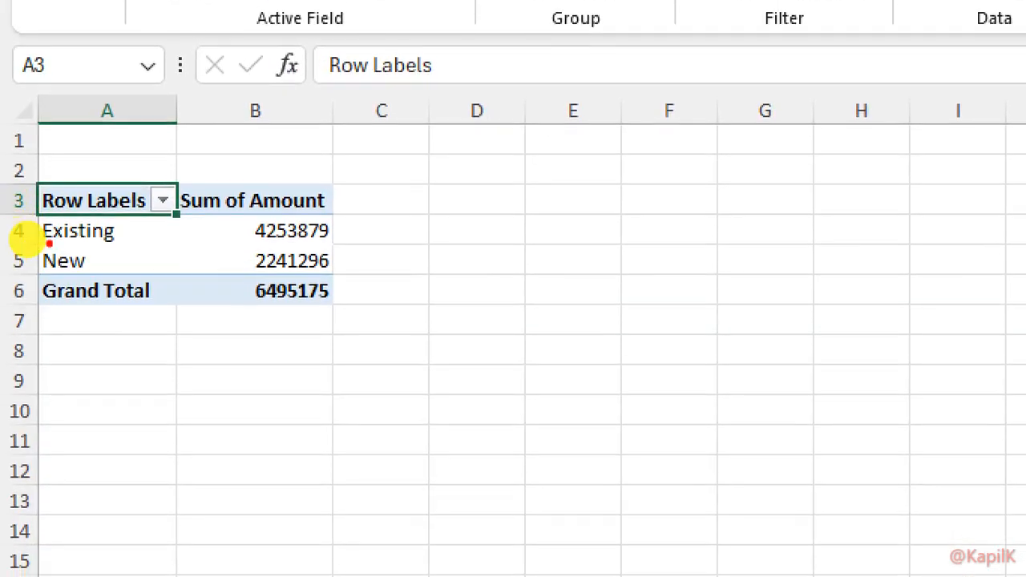
Underline the Existing and New row labels in red and mark across to their summed amounts.
left_click_drag(21, 249, 112, 249)
left_click_drag(67, 276, 73, 276)
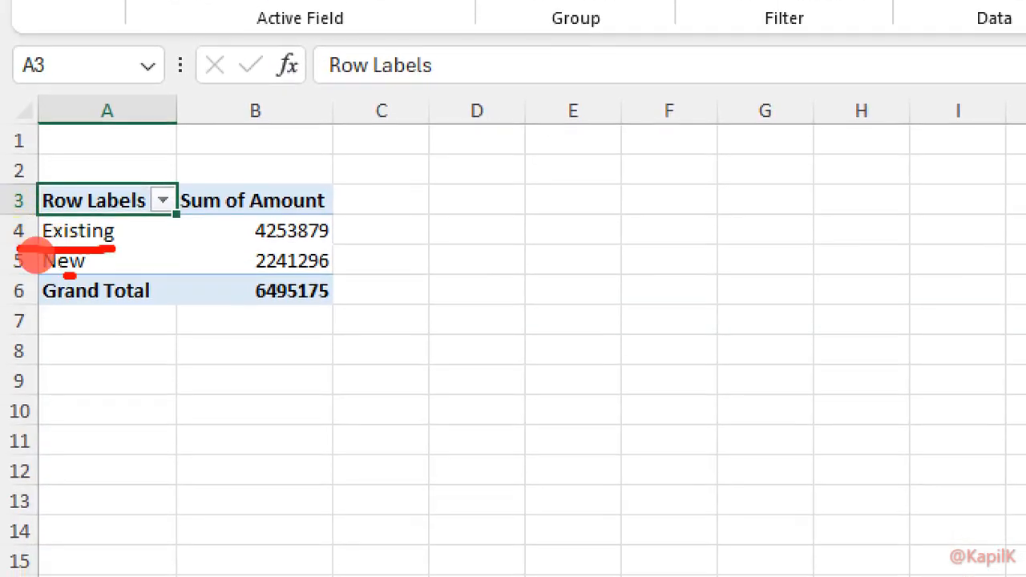
left_click_drag(152, 240, 205, 228)
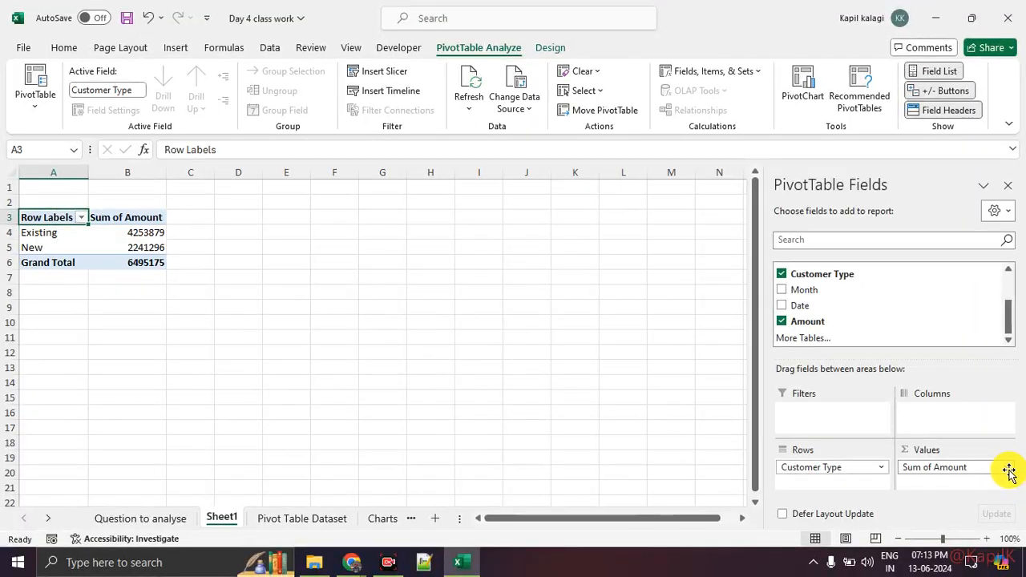
Circle the Sum of Amount entry's Value Field Settings command in red, open those settings and mark the dialog's title.
left_click(1008, 468)
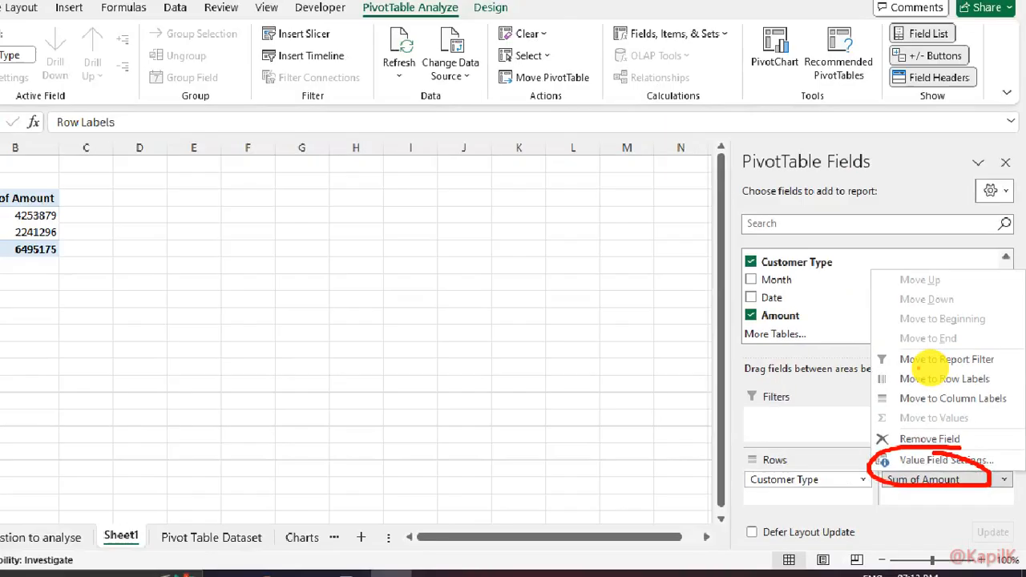
key("Escape")
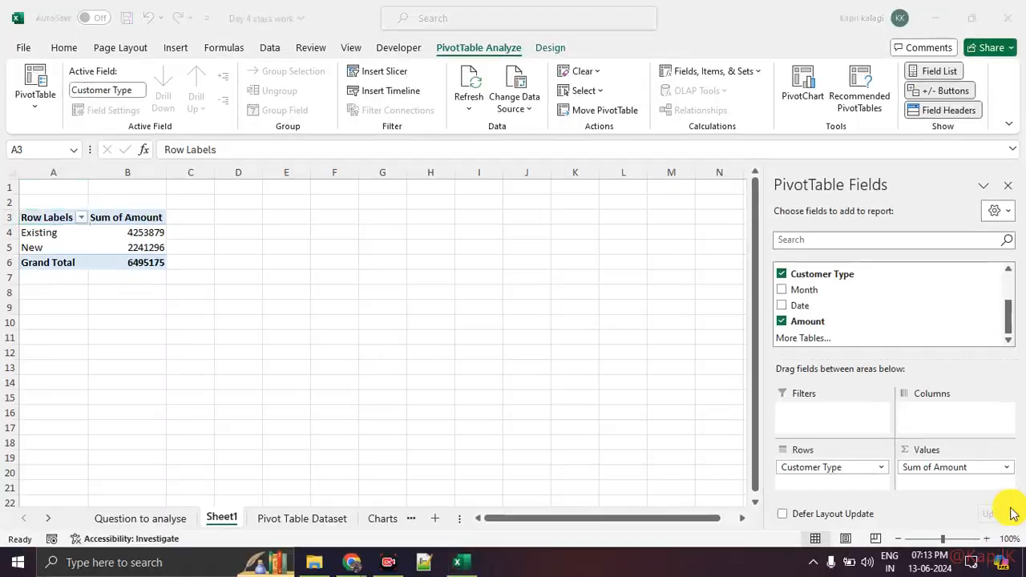
left_click(973, 470)
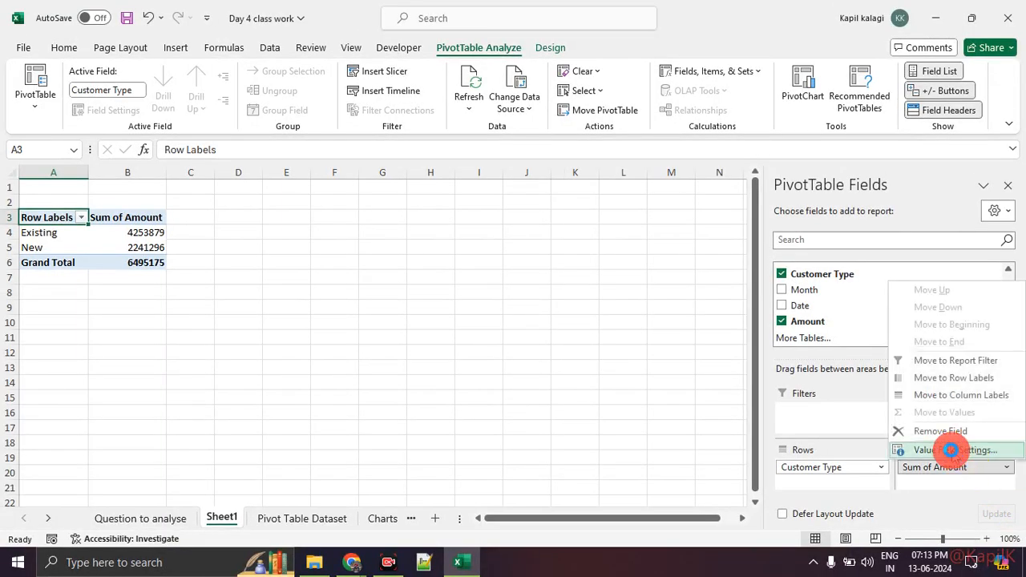
left_click(949, 449)
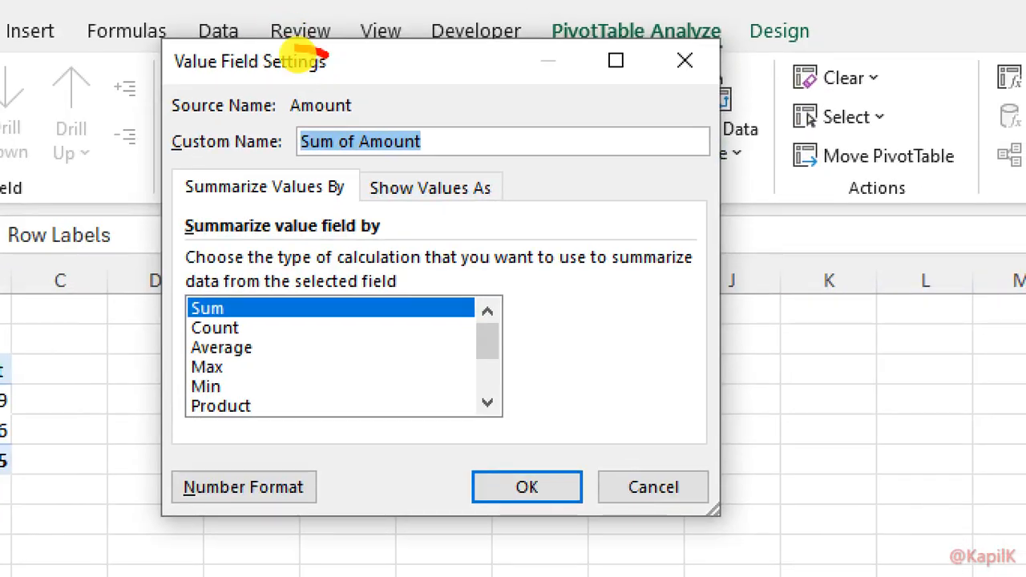
mouse_move(298, 52)
left_mouse_down()
mouse_move(313, 87)
mouse_move(308, 54)
left_mouse_up()
key("Escape")
key("ctrl+1")
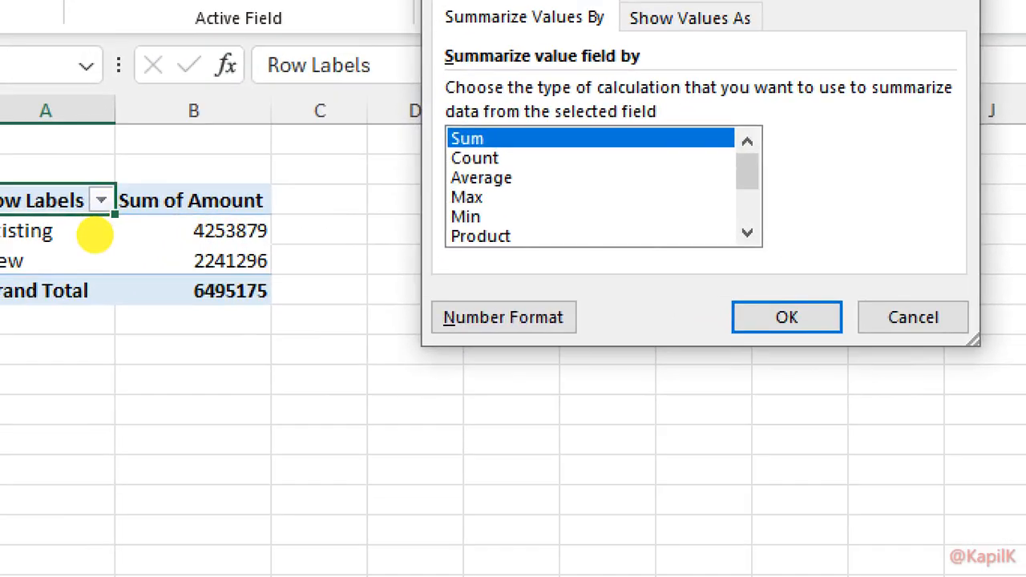
Mark the Sum, Count, Average, Max, Min and Product summary functions with red strokes.
left_click(94, 235)
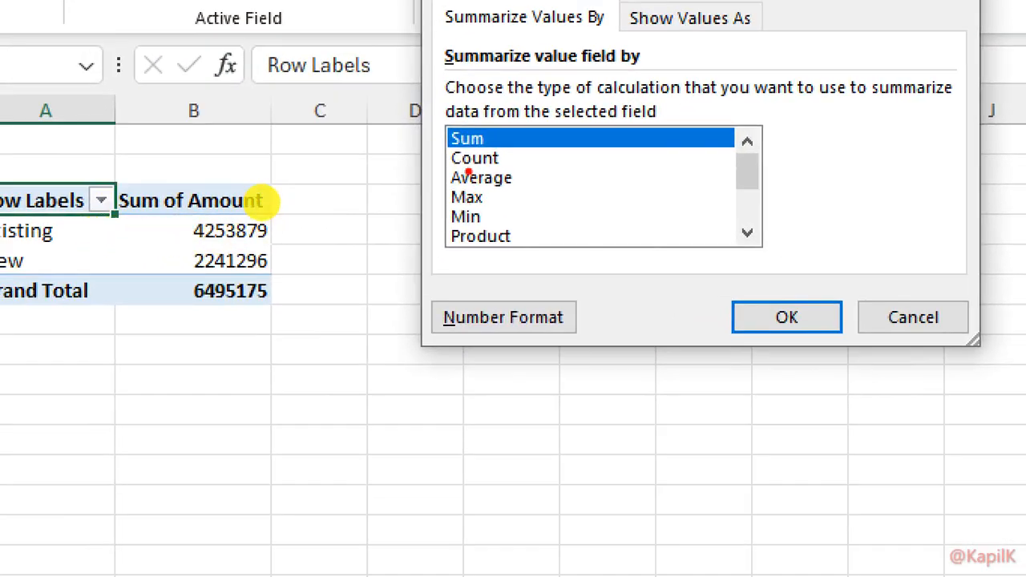
left_click(441, 143)
left_click_drag(516, 155, 551, 144)
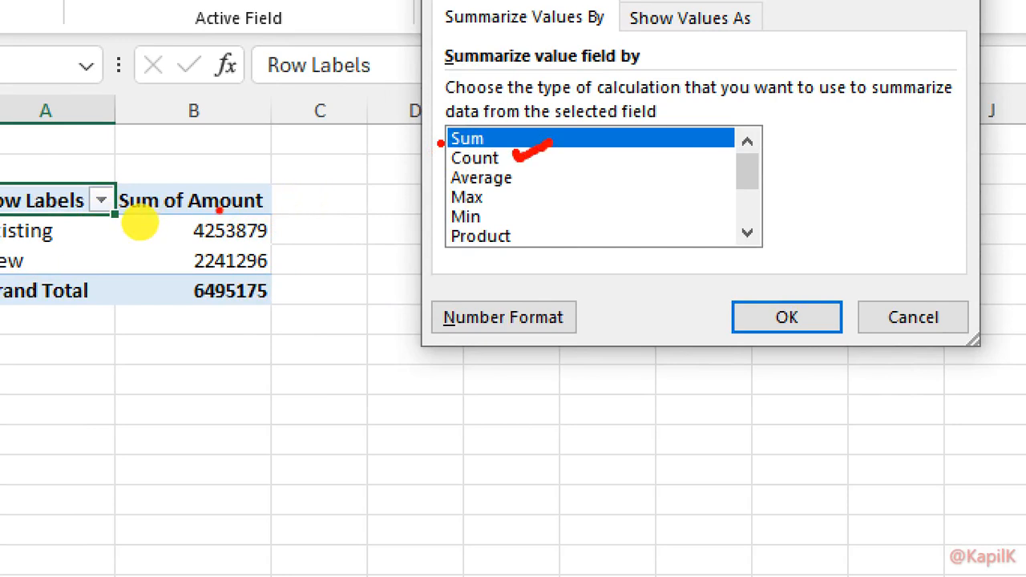
left_click_drag(529, 178, 577, 160)
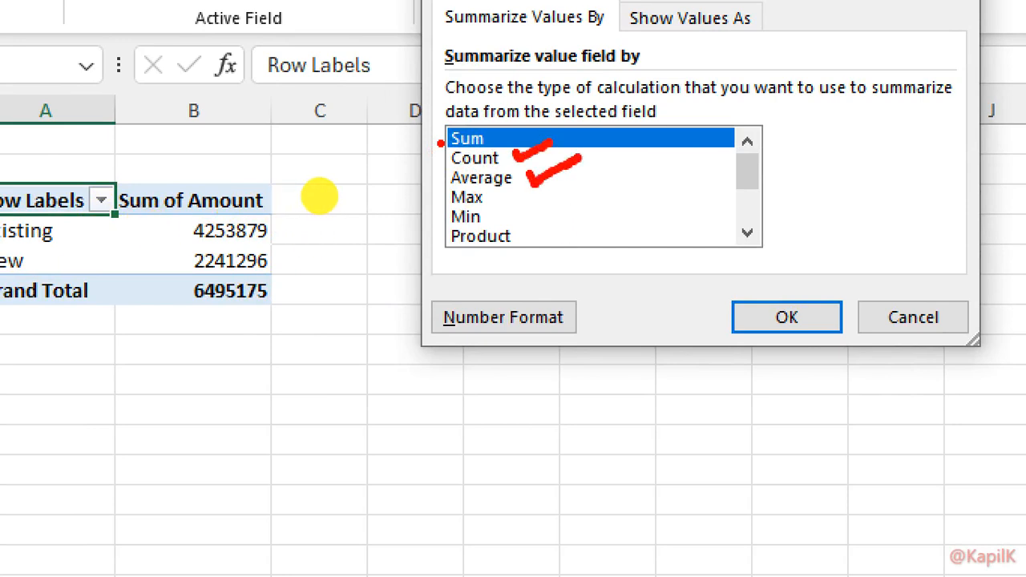
left_click_drag(497, 190, 556, 174)
left_click_drag(506, 209, 550, 183)
left_click_drag(531, 235, 581, 226)
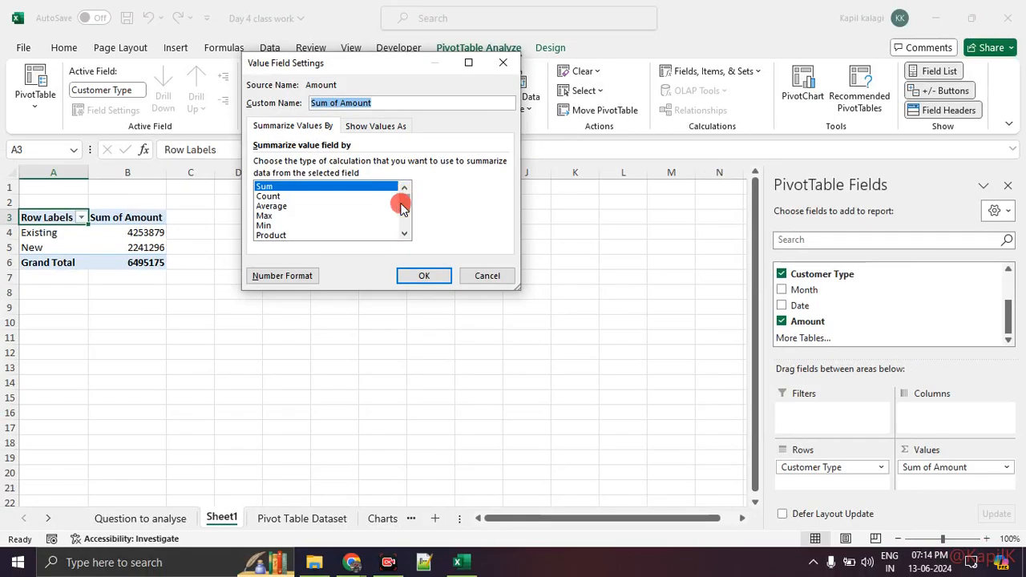
Review the remaining summary functions and mark Count Numbers, StdDev and StdDevp in red.
left_click_drag(444, 206, 445, 259)
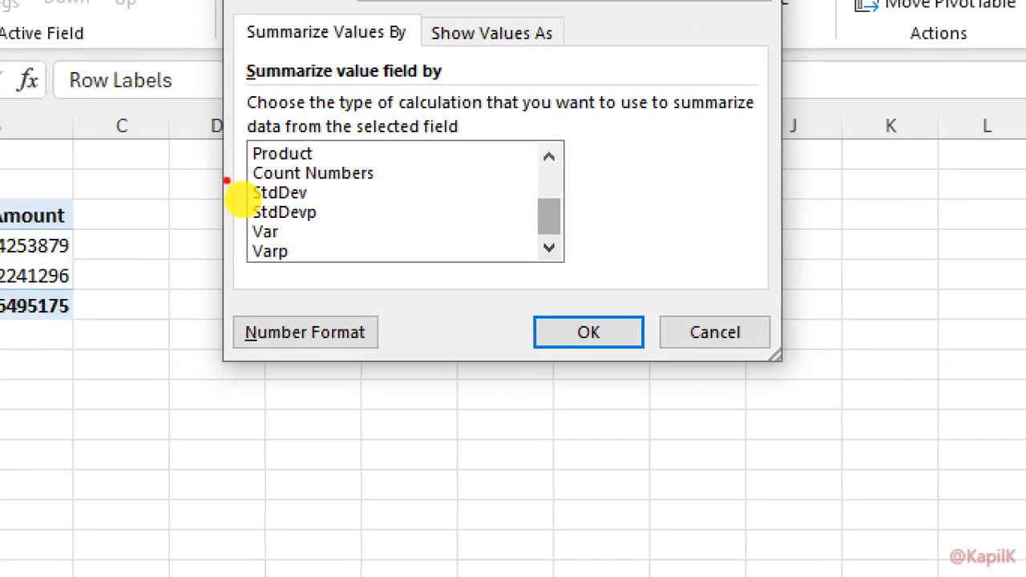
mouse_move(227, 181)
left_mouse_down()
mouse_move(255, 171)
mouse_move(258, 190)
left_mouse_up()
left_click_drag(227, 228, 243, 210)
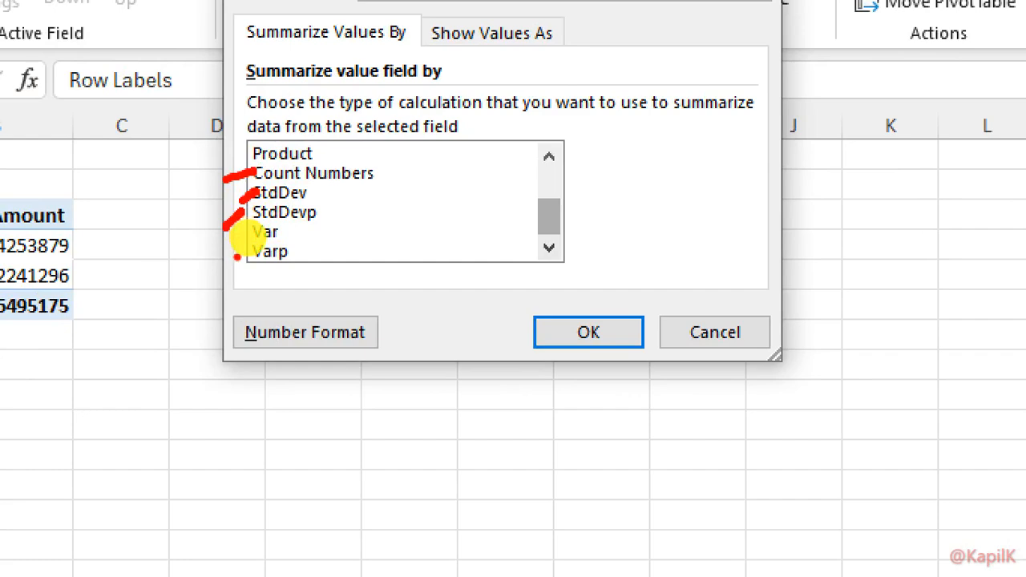
key("Escape")
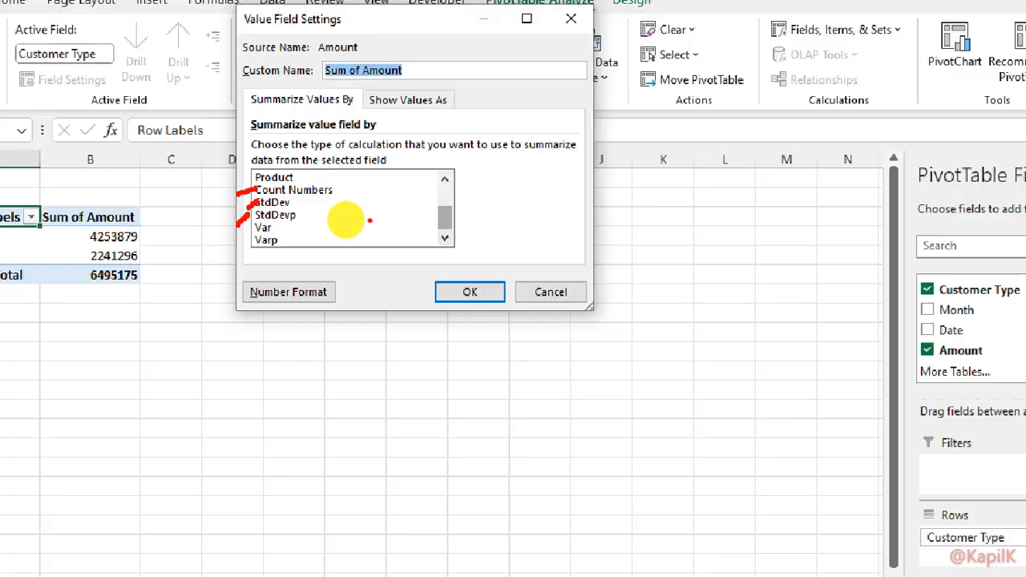
Summarize the pivot table's Amount value field by Average.
scroll(345, 220, "up", 2)
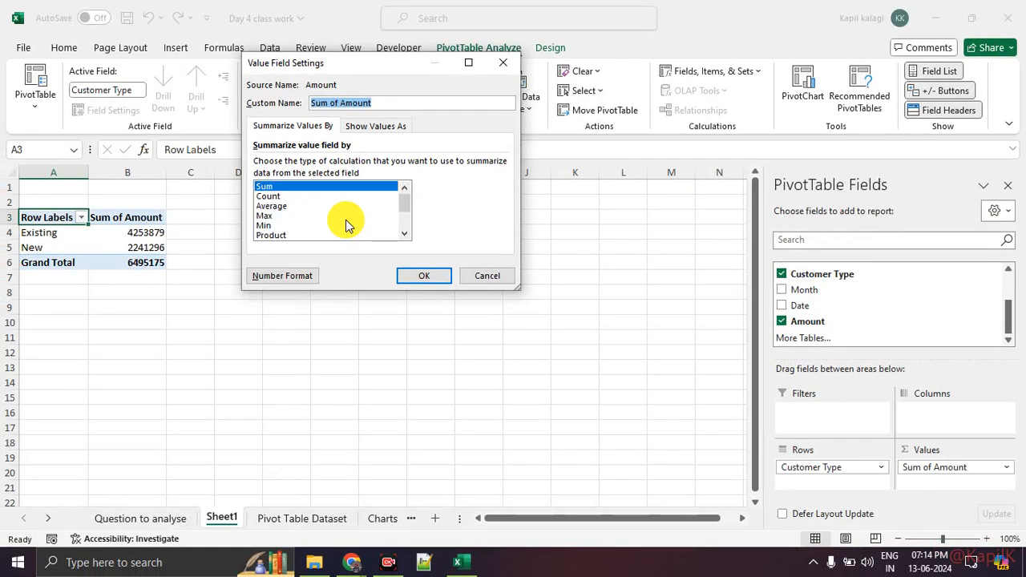
left_click(275, 207)
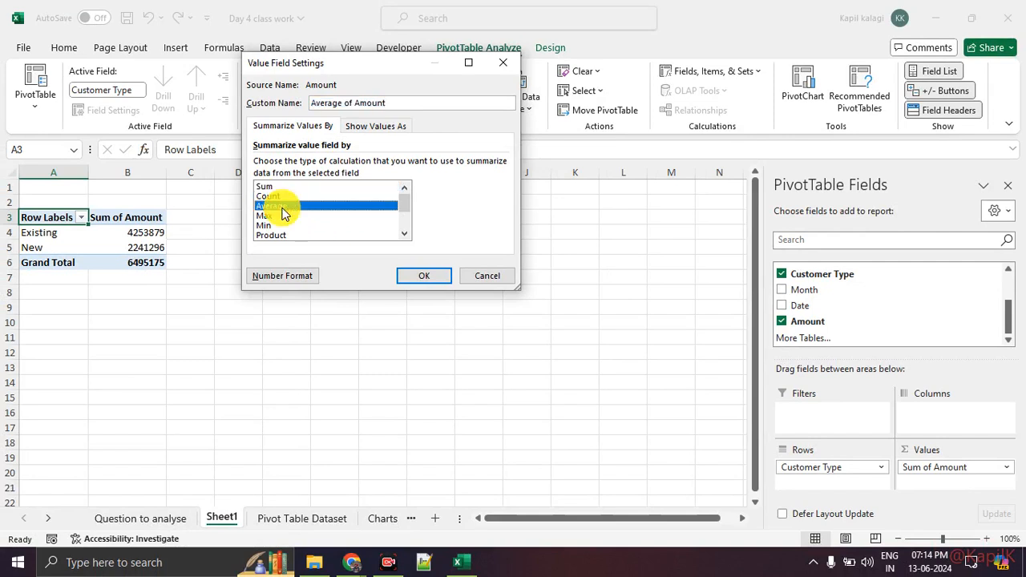
left_click(417, 272)
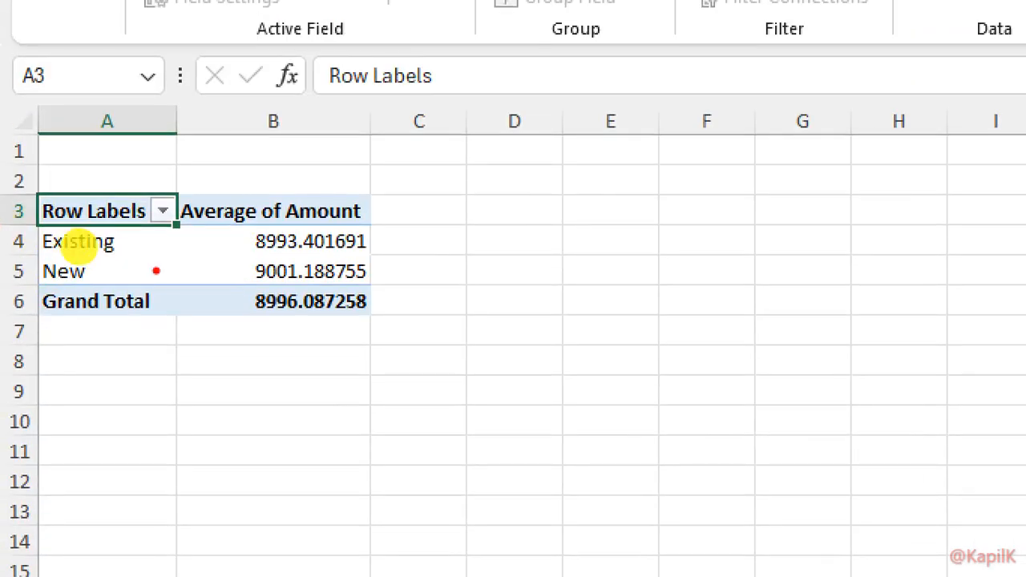
Circle the average amounts of the Existing and New customer types in red, then clear the marks.
mouse_move(380, 198)
left_mouse_down()
mouse_move(367, 191)
mouse_move(495, 214)
mouse_move(425, 198)
left_mouse_up()
mouse_move(393, 269)
left_mouse_down()
mouse_move(446, 269)
mouse_move(549, 231)
left_mouse_up()
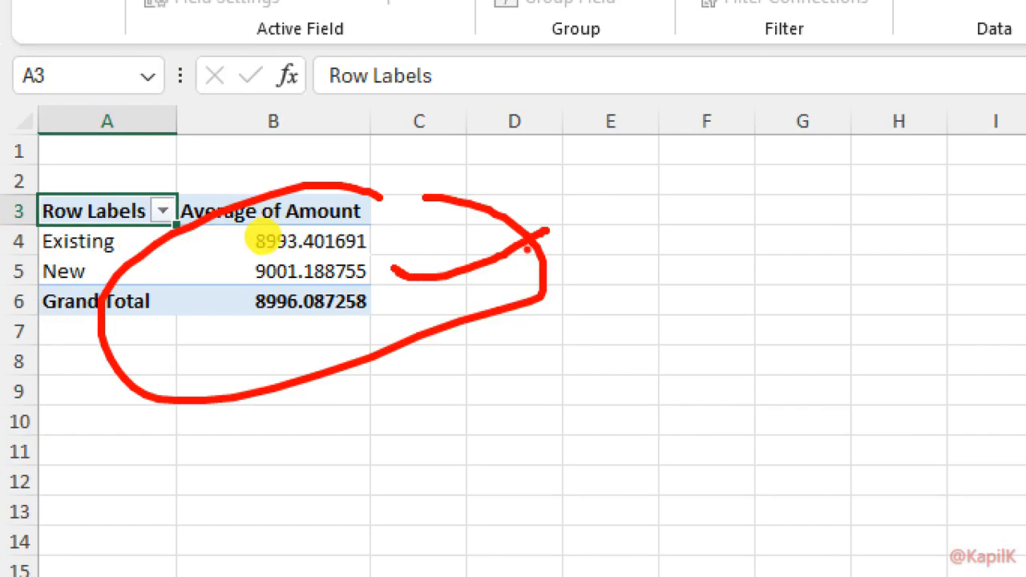
key("Escape")
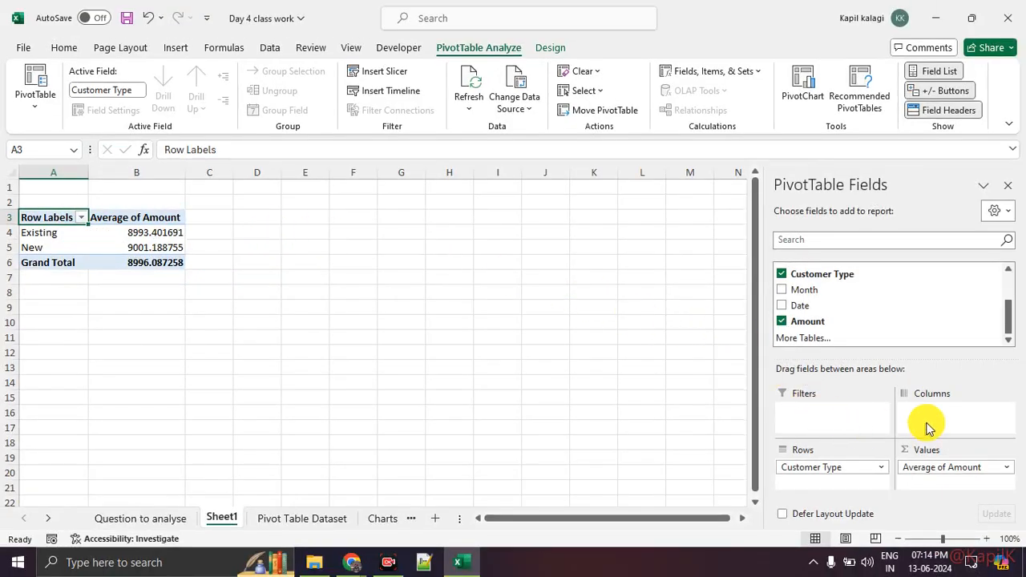
Change the summary calculation of the Amount value field to Max.
left_click(1006, 470)
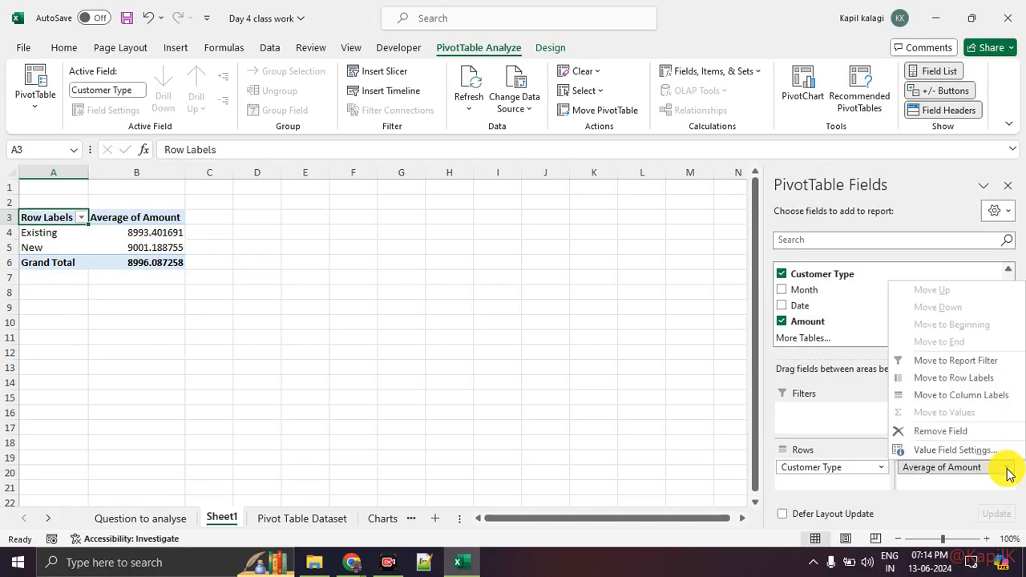
left_click(992, 450)
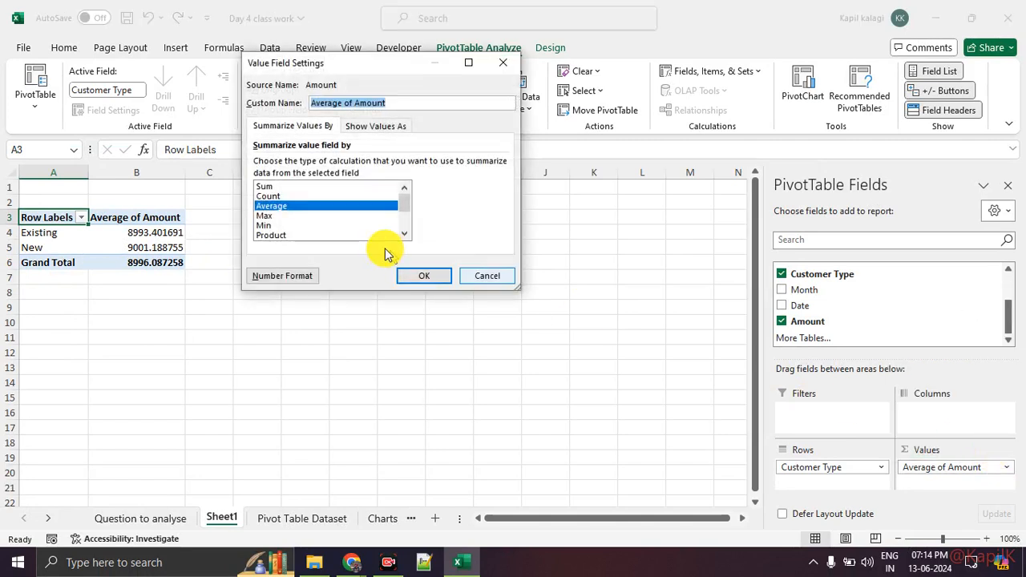
left_click(298, 215)
left_click(418, 269)
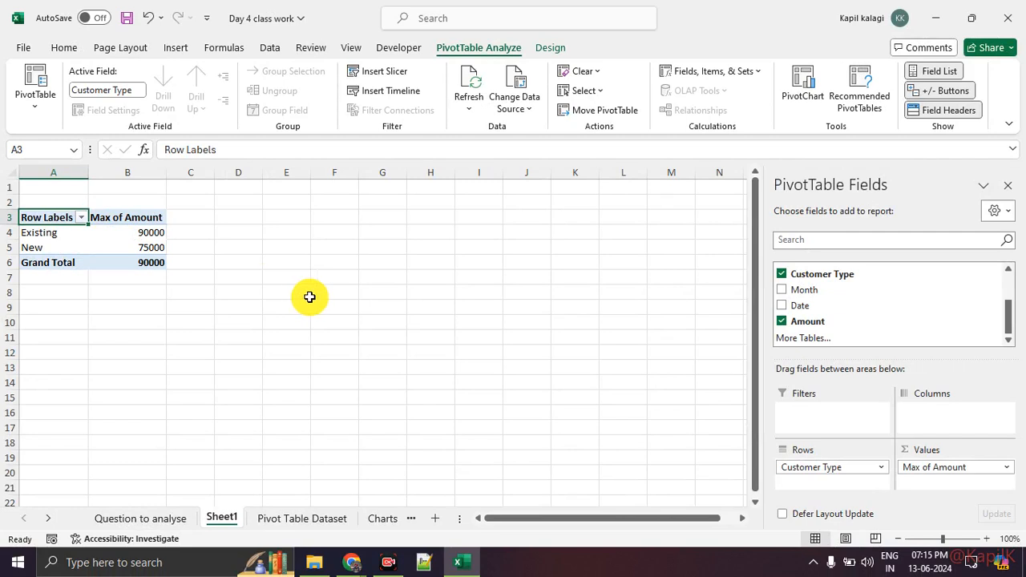
left_click(1008, 469)
left_click(1008, 469)
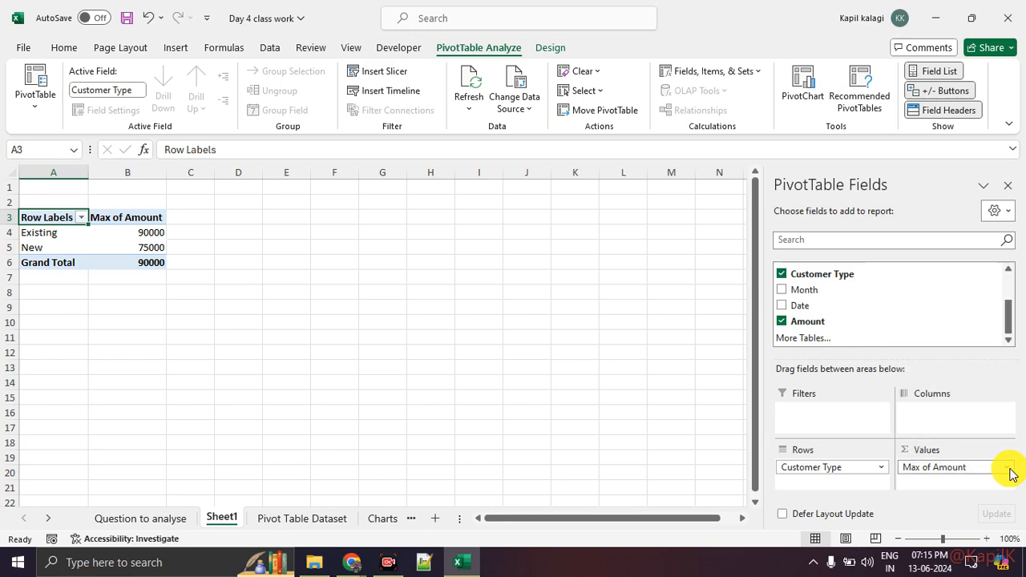
left_click(1009, 470)
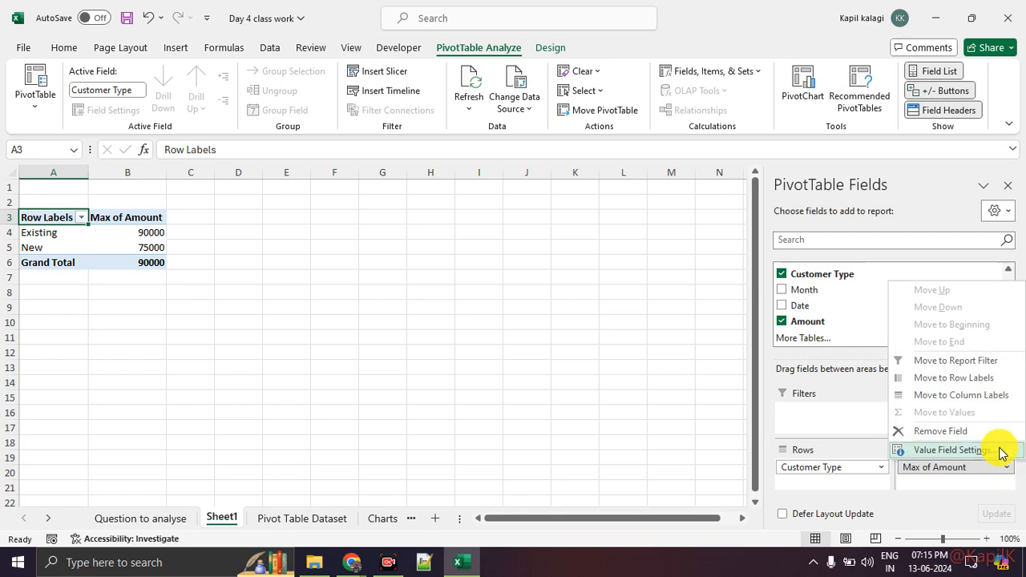
left_click(1001, 451)
left_click(422, 273)
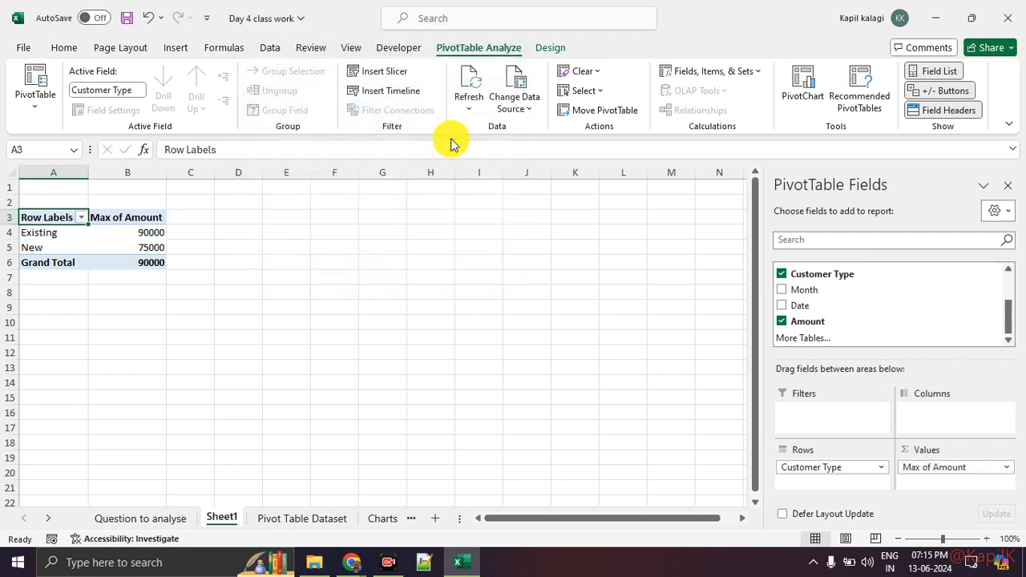
Select the Max of Amount cells B3:B6 and circle the Value Field Settings command available for them in red.
left_click_drag(137, 218, 143, 257)
right_click(143, 256)
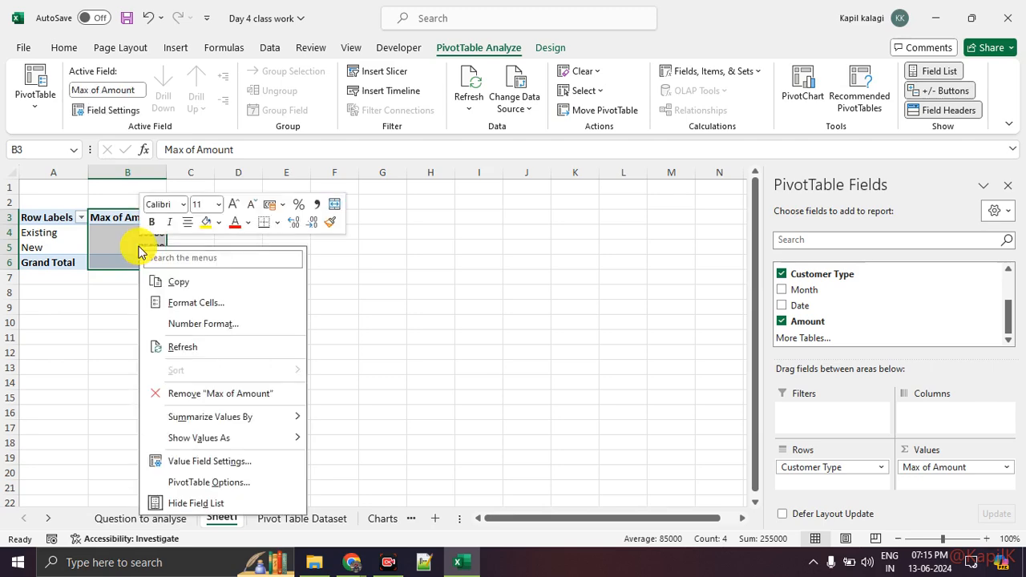
key("ctrl+1")
left_click(235, 464)
mouse_move(253, 451)
left_mouse_down()
mouse_move(229, 435)
mouse_move(293, 460)
mouse_move(218, 439)
left_mouse_up()
key("Escape")
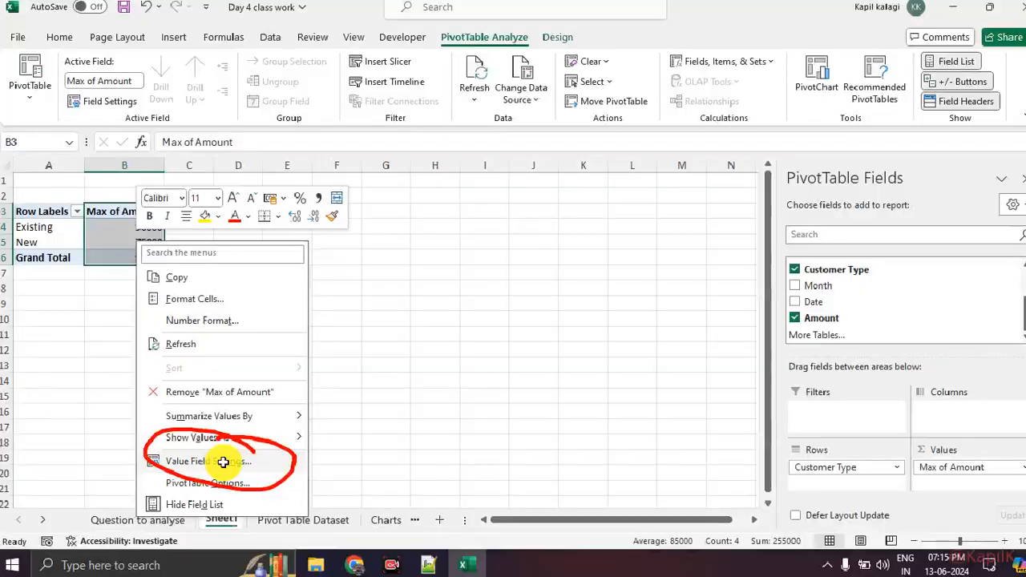
Open the value field settings from the Max of Amount cells, circle Show Values As in red and choose Sum as the calculation.
right_click(133, 244)
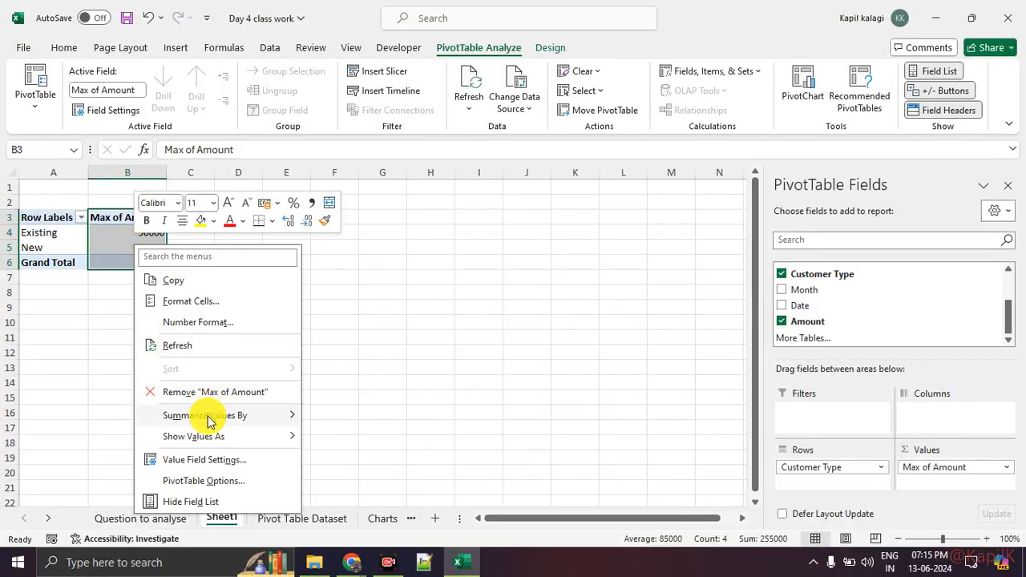
left_click(210, 458)
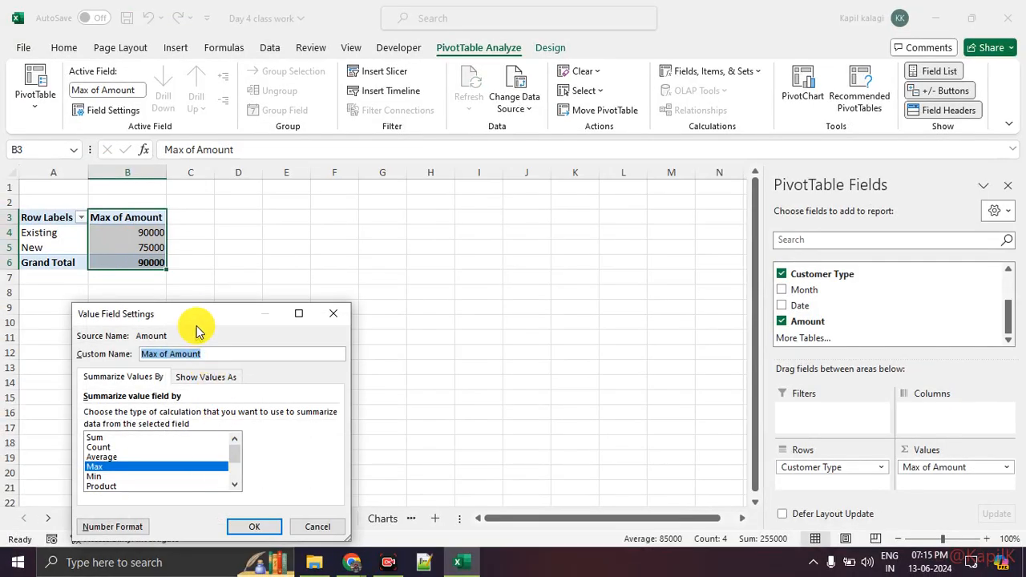
left_click_drag(197, 317, 365, 150)
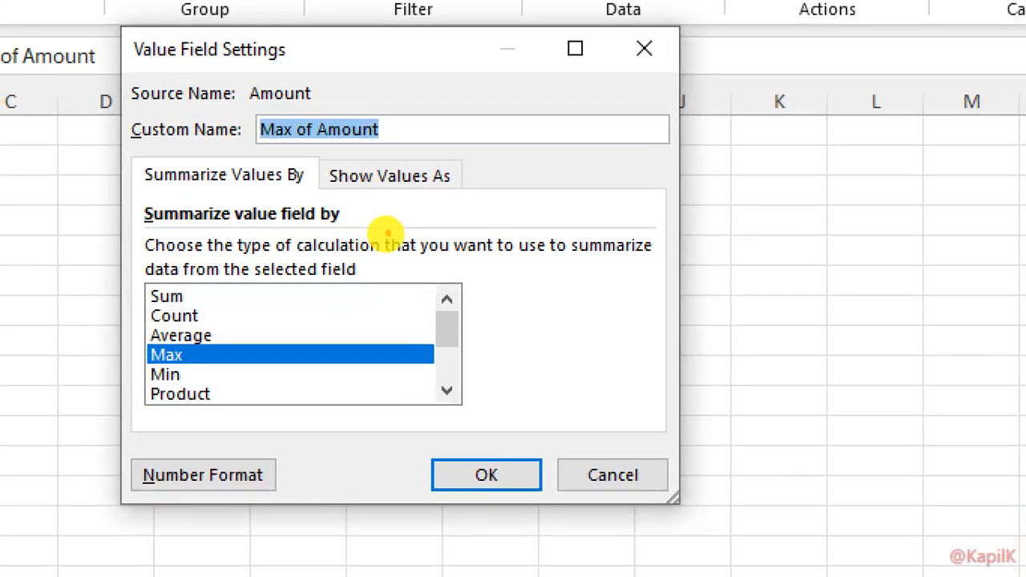
mouse_move(486, 178)
left_mouse_down()
mouse_move(279, 175)
mouse_move(530, 193)
left_mouse_up()
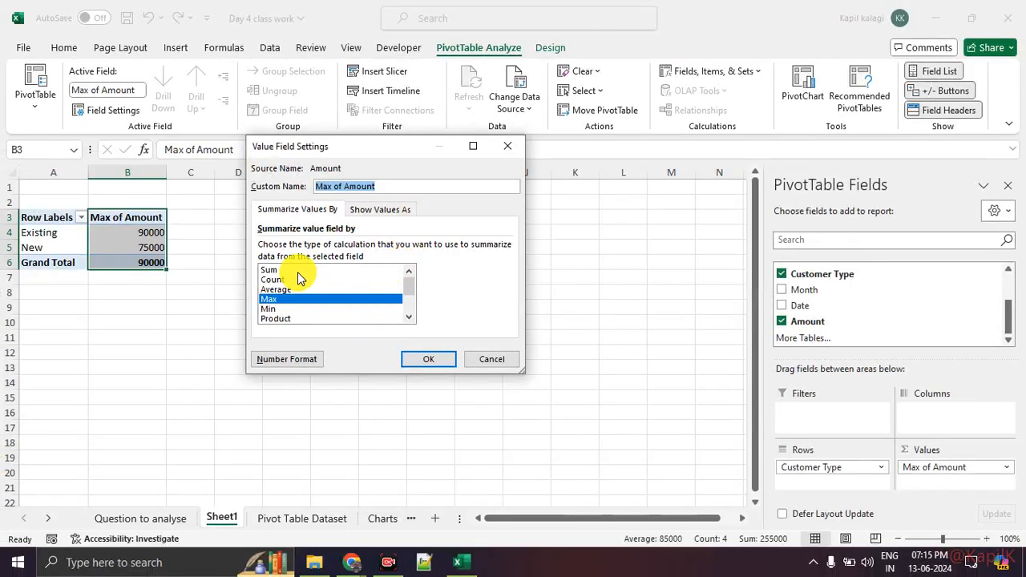
left_click(297, 271)
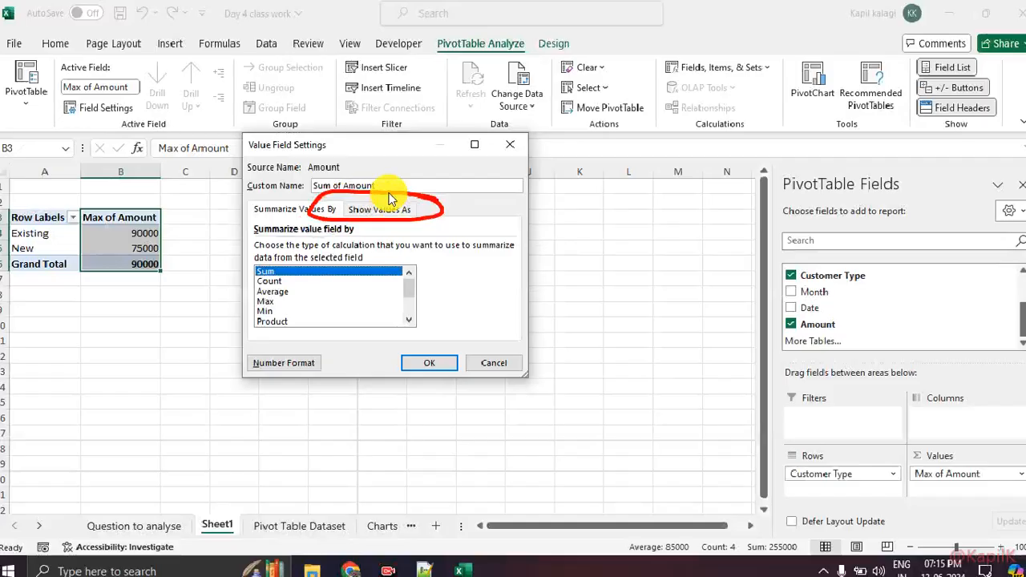
Show the Sum of Amount values as % of Grand Total, apply the value field settings and select an empty cell outside the pivot table.
left_click(396, 202)
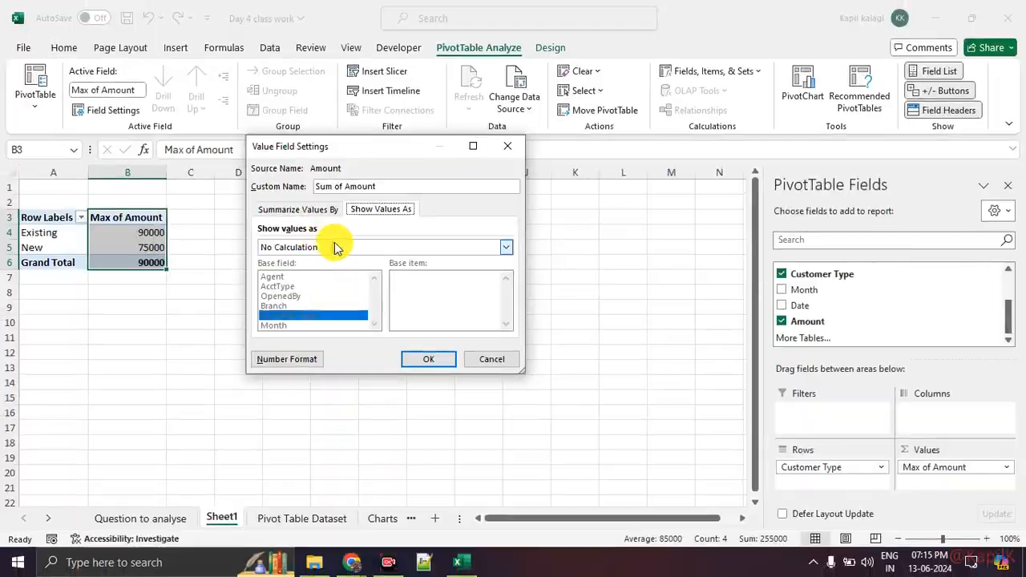
left_click(362, 236)
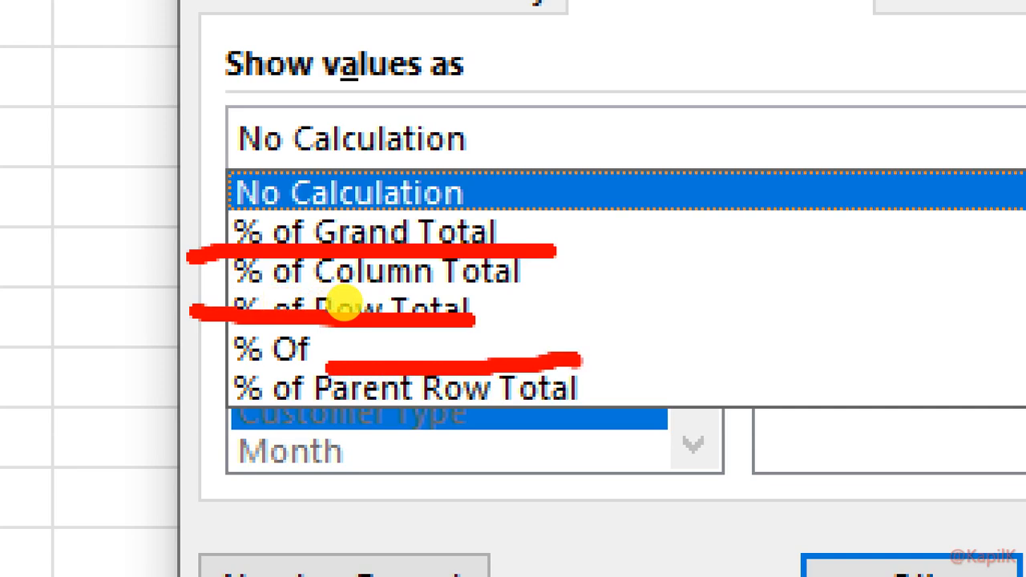
key("Escape")
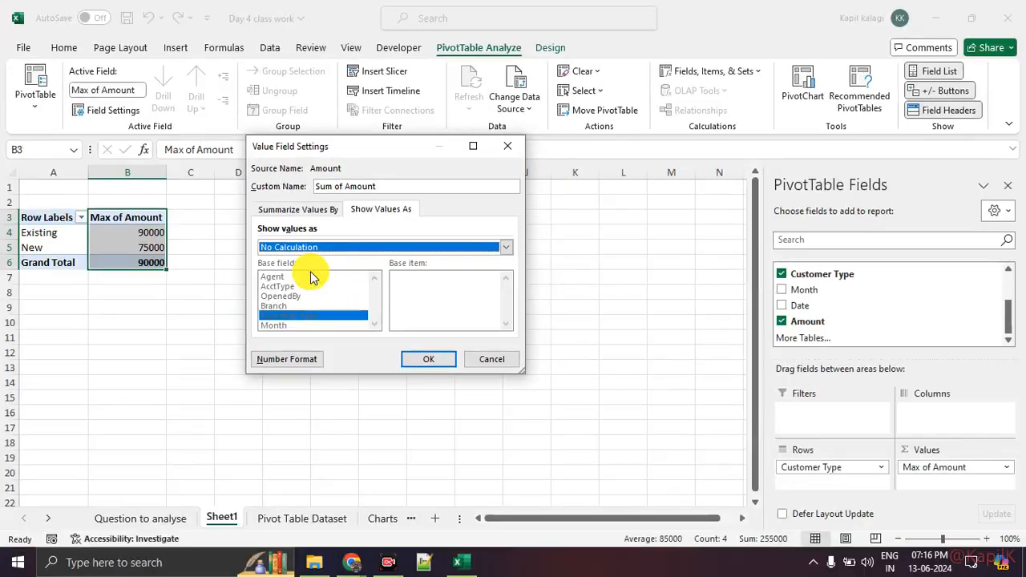
left_click(309, 248)
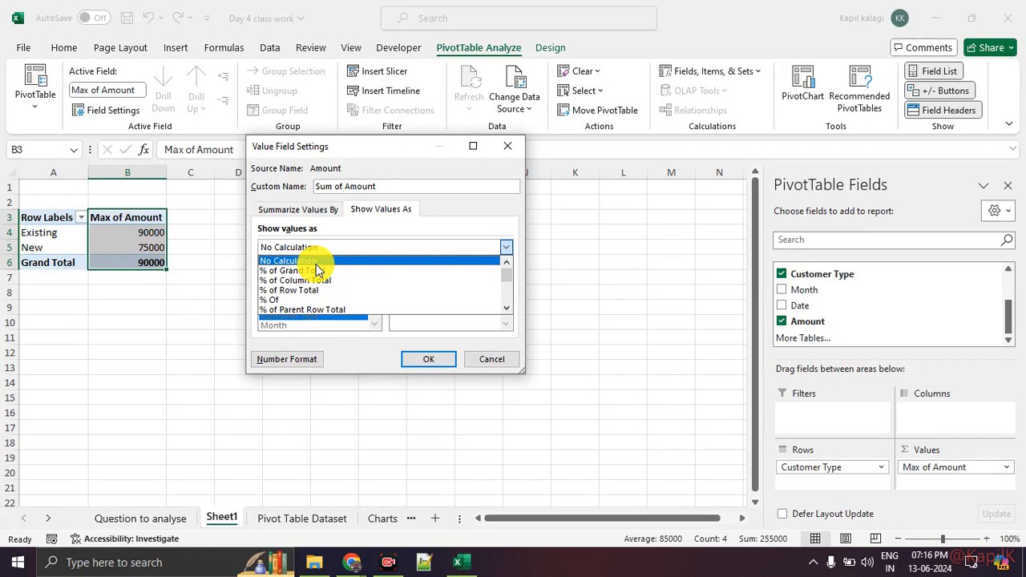
left_click(315, 256)
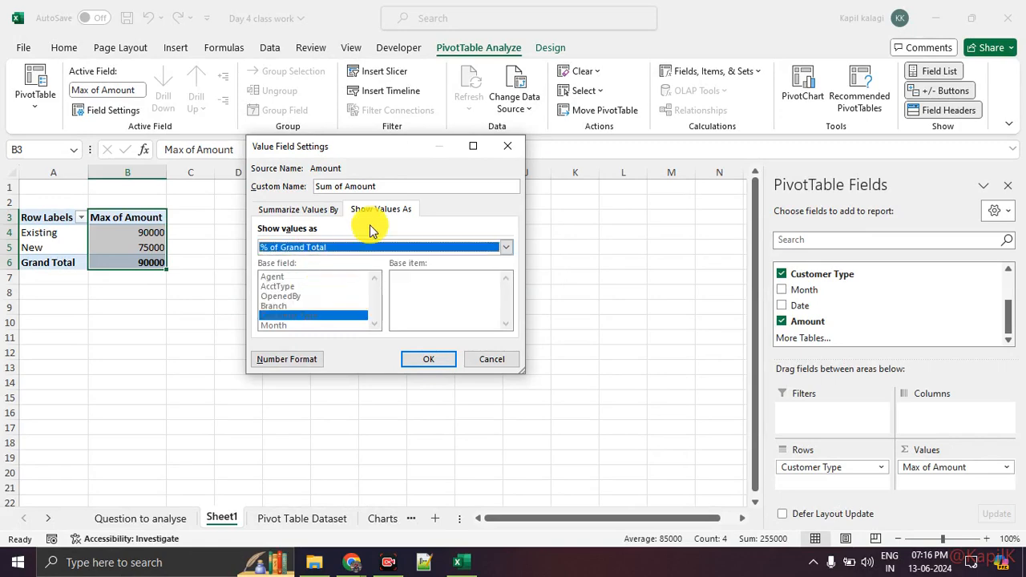
left_click(435, 359)
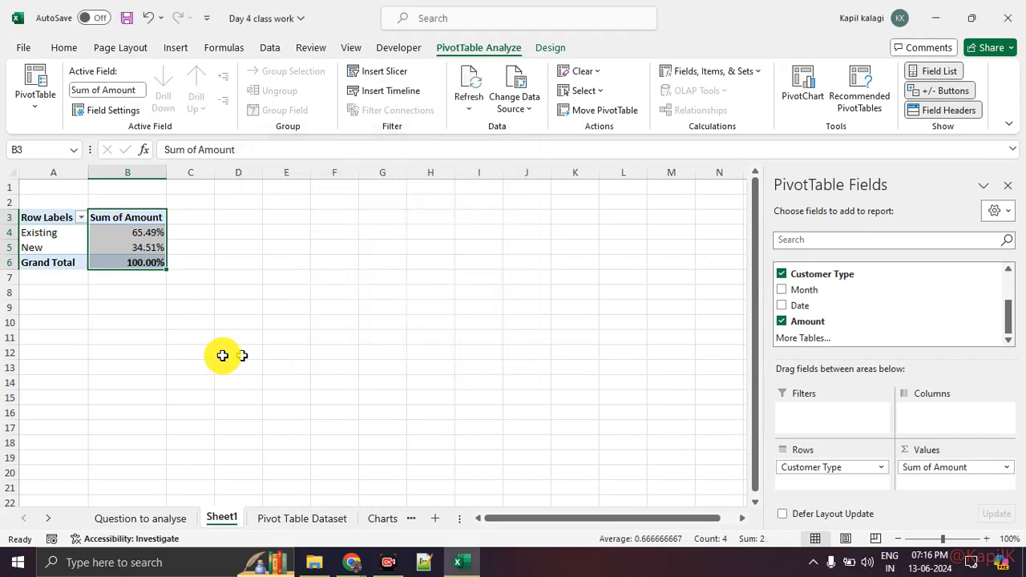
left_click(199, 351)
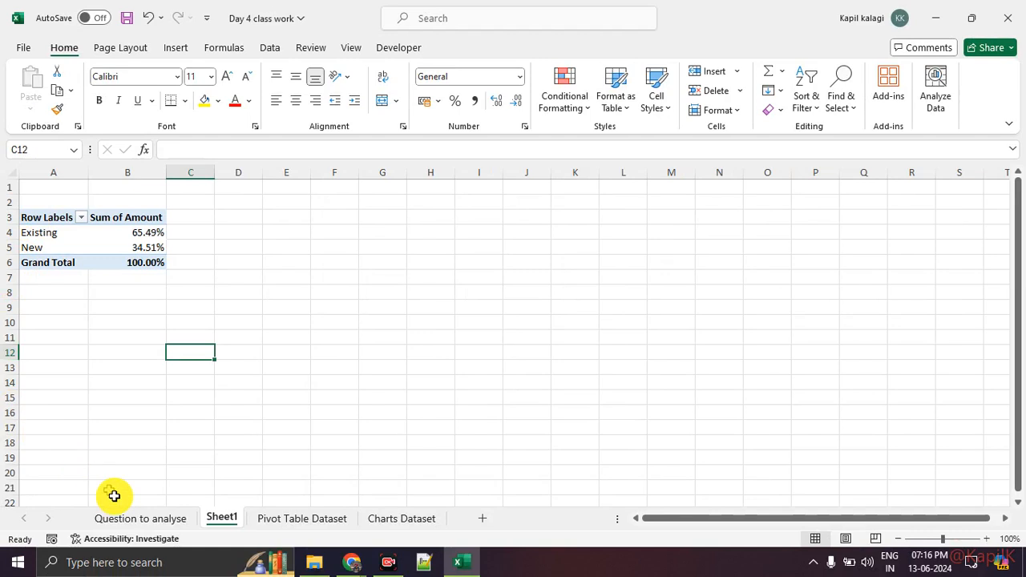
Clear the branch and account count example in H11:N19 of the Question to analyse sheet.
left_click(145, 522)
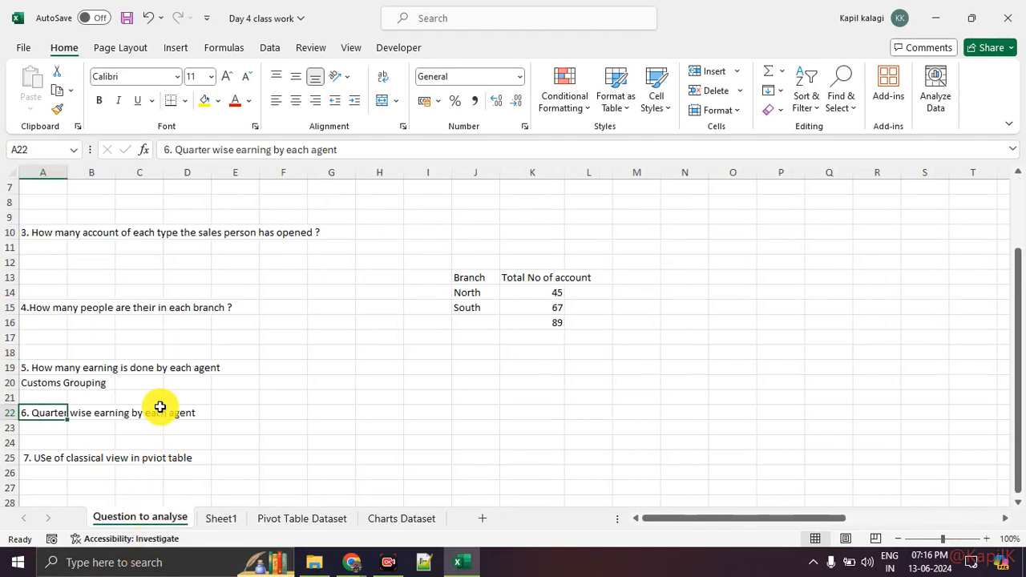
scroll(158, 407, "up", 2)
left_click_drag(383, 337, 657, 458)
key("Delete")
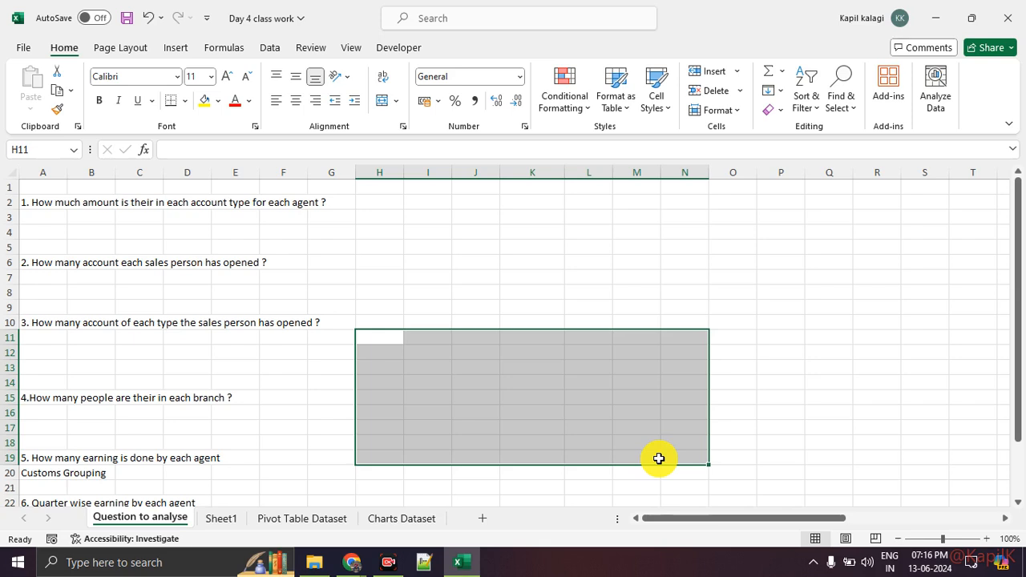
left_click(438, 320)
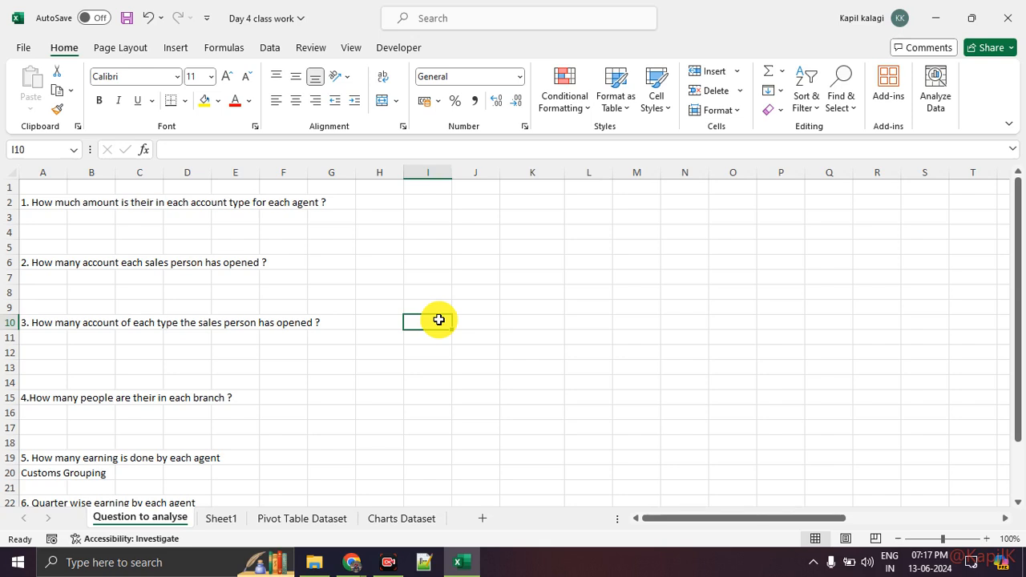
Enter the headings "amout" in K6 and "account type" in L6, beside the second question.
left_click(529, 262)
type("amount")
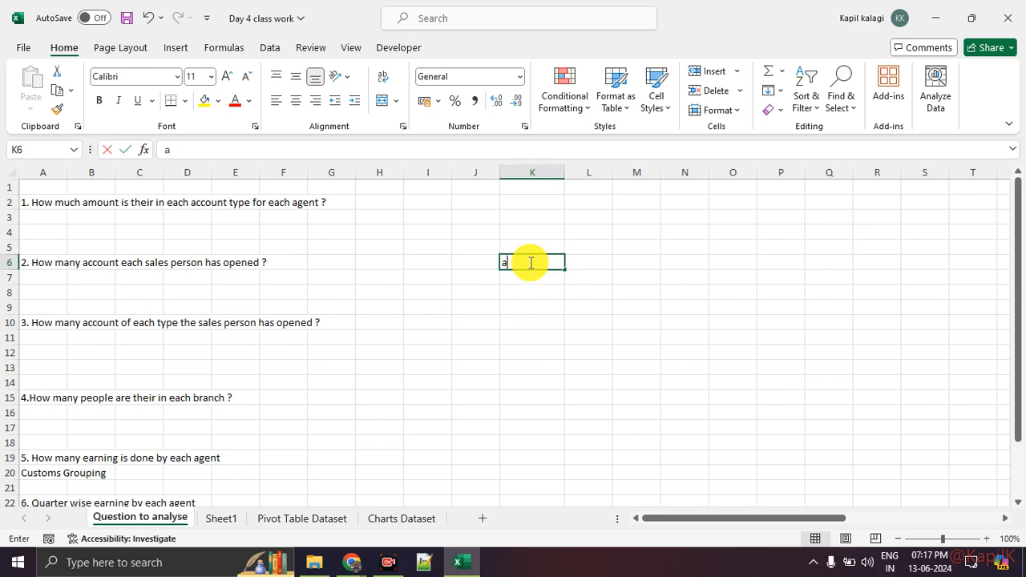
key("Return")
key("Up")
key("Right")
type("account t")
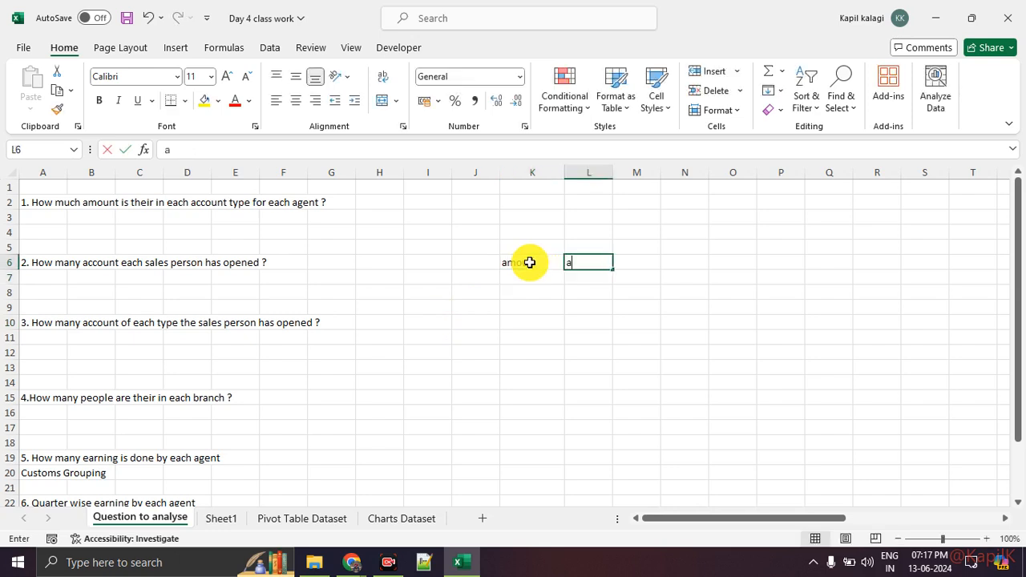
type("ype")
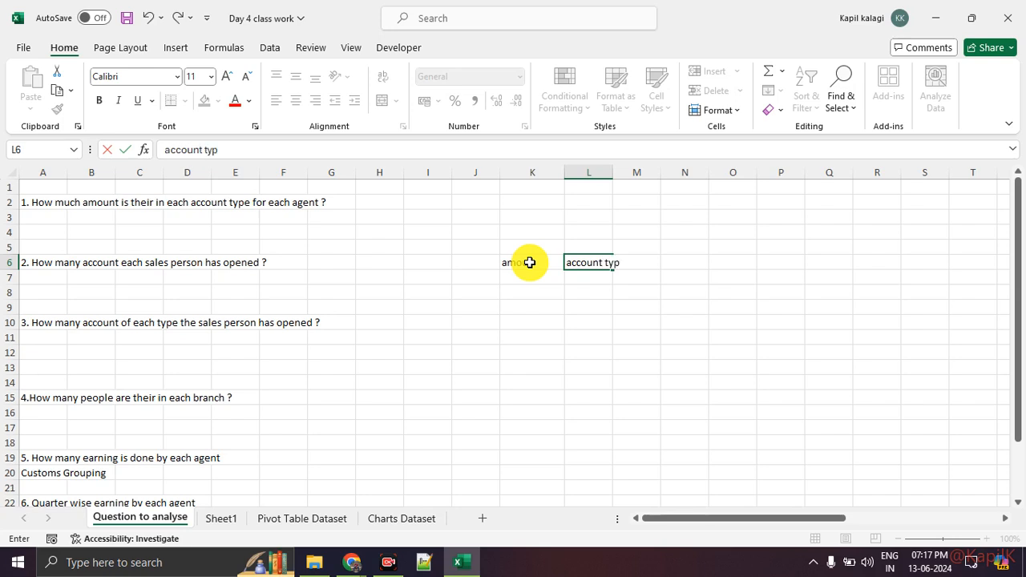
key("Return")
key("Up")
key("Right")
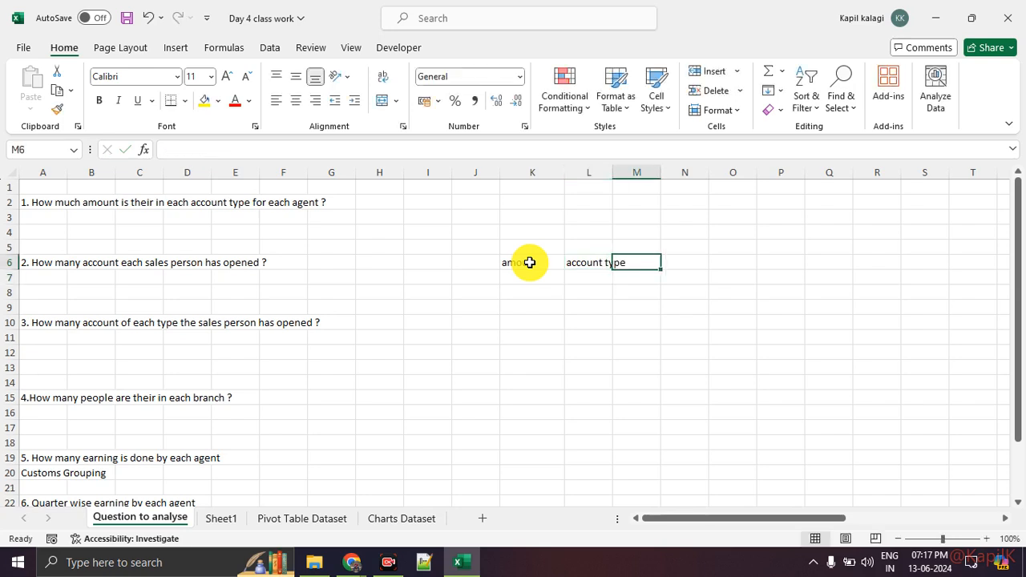
Enter the heading "agent" in cell M6, correcting its spelling, and select cell K8.
type("agrnt")
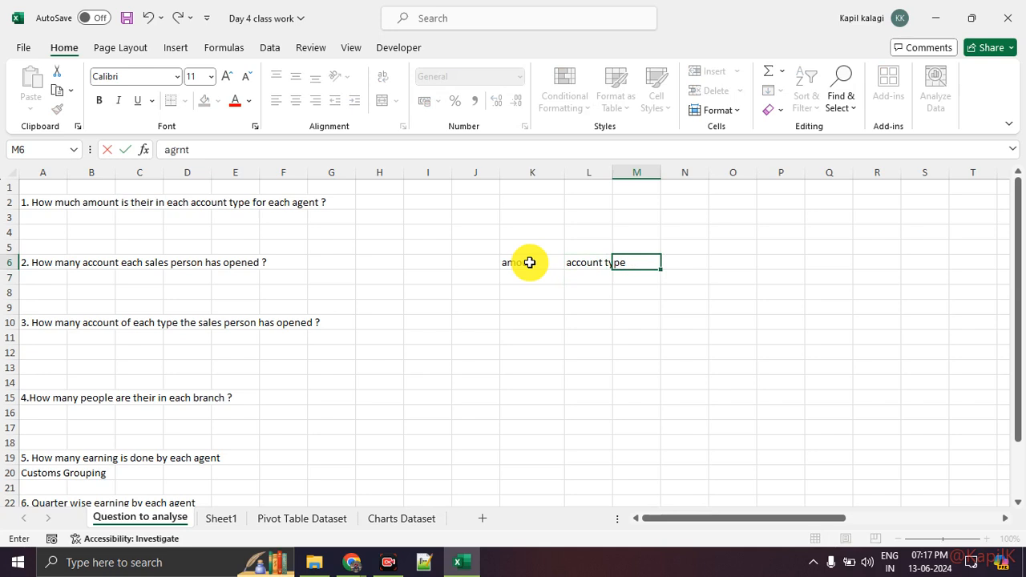
key("Return")
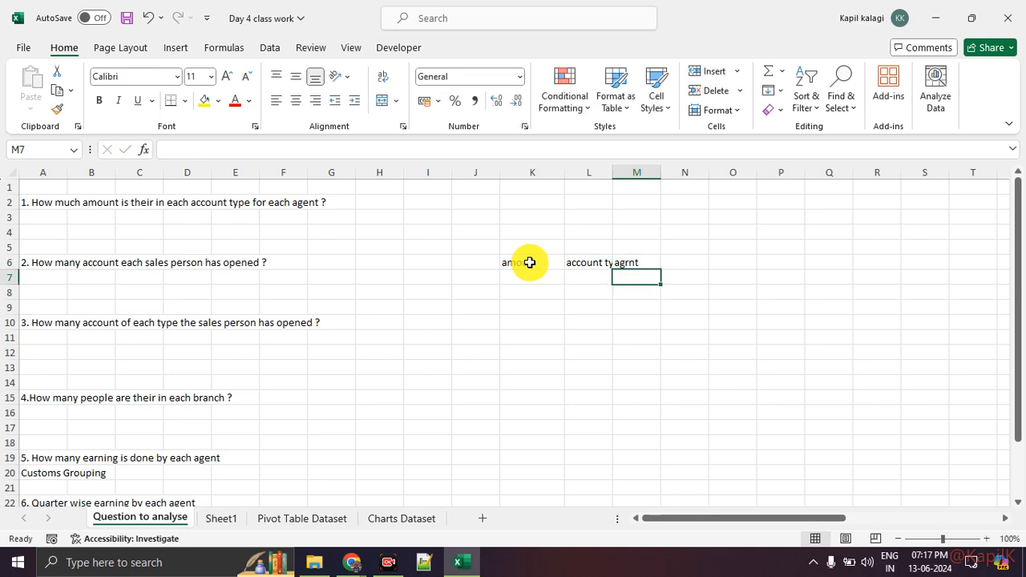
key("Up")
type("agent")
key("Return")
key("Left")
key("Left")
key("Down")
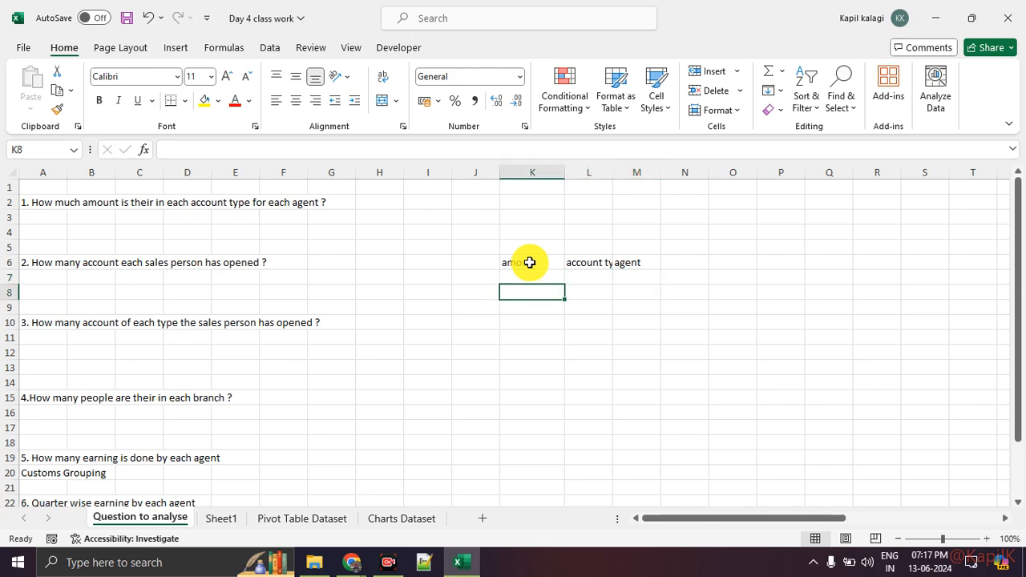
Circle the "amout" heading and sketch a row, column and values layout in red below the headings, then clear the marks.
left_click_drag(546, 311, 549, 383)
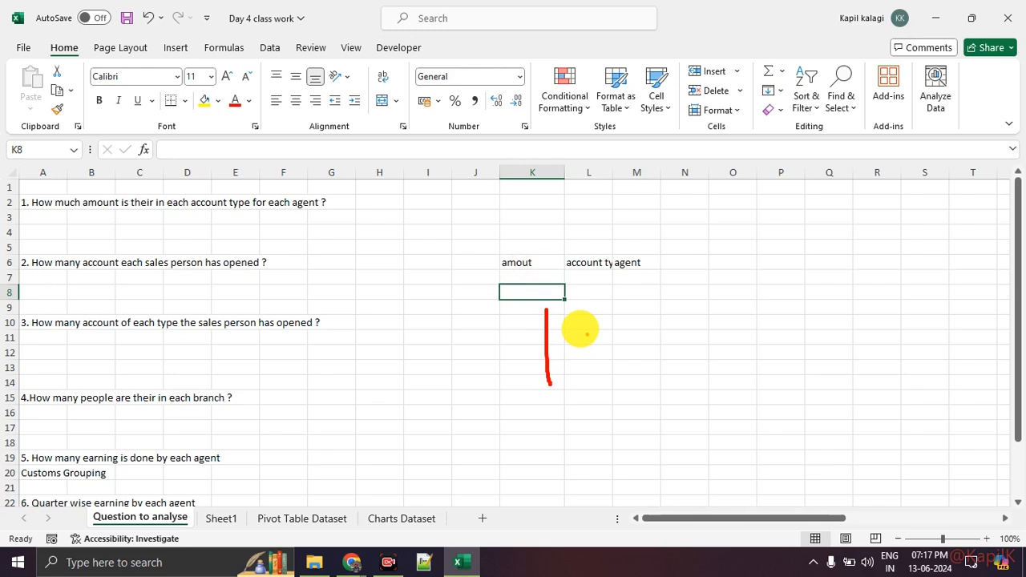
left_click_drag(572, 299, 672, 300)
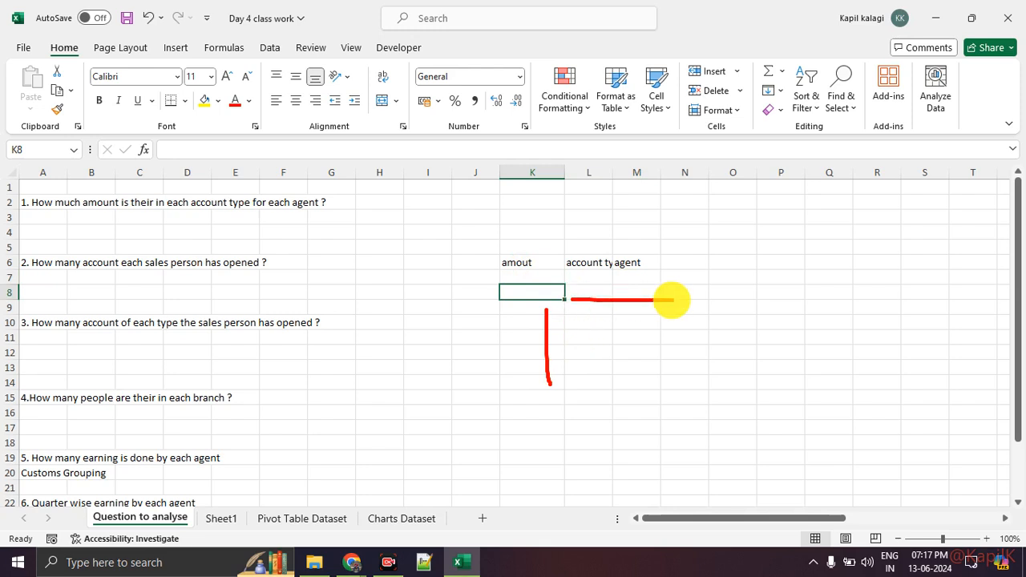
mouse_move(519, 245)
left_mouse_down()
mouse_move(545, 282)
mouse_move(525, 244)
left_mouse_up()
mouse_move(627, 324)
left_mouse_down()
mouse_move(601, 362)
mouse_move(609, 339)
mouse_move(660, 360)
mouse_move(681, 355)
left_mouse_up()
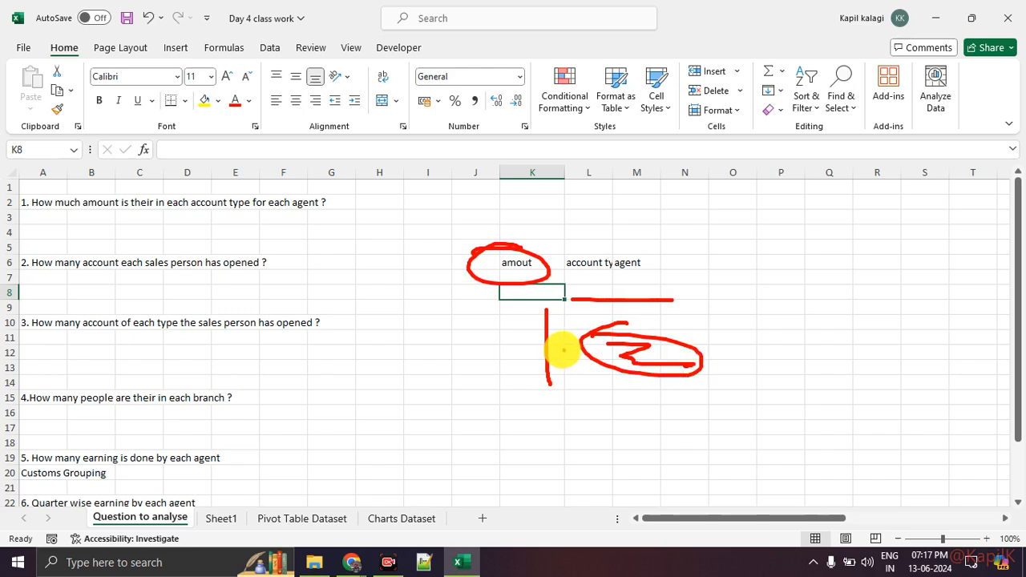
left_click_drag(497, 329, 571, 340)
left_click_drag(594, 285, 596, 307)
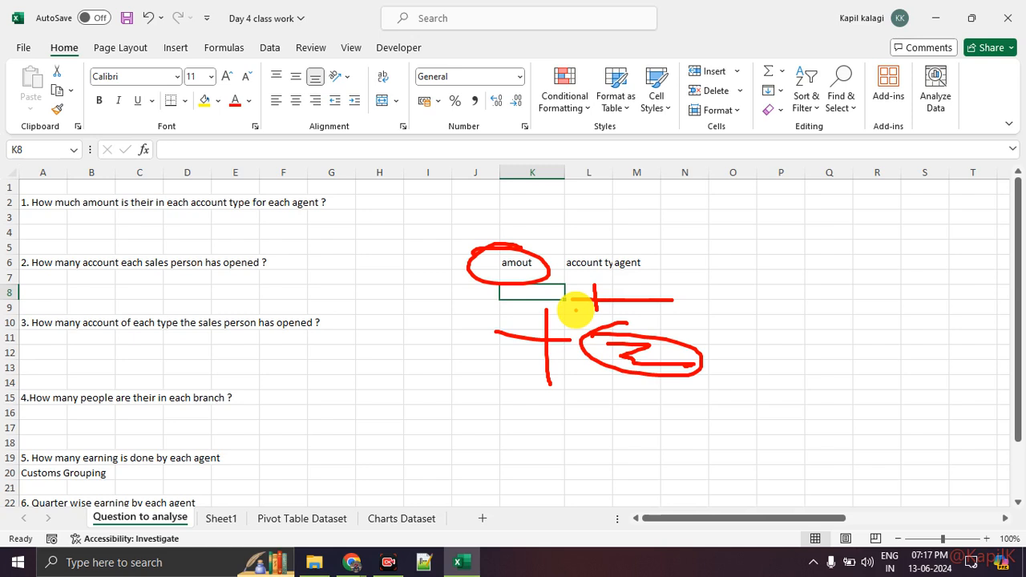
key("Escape")
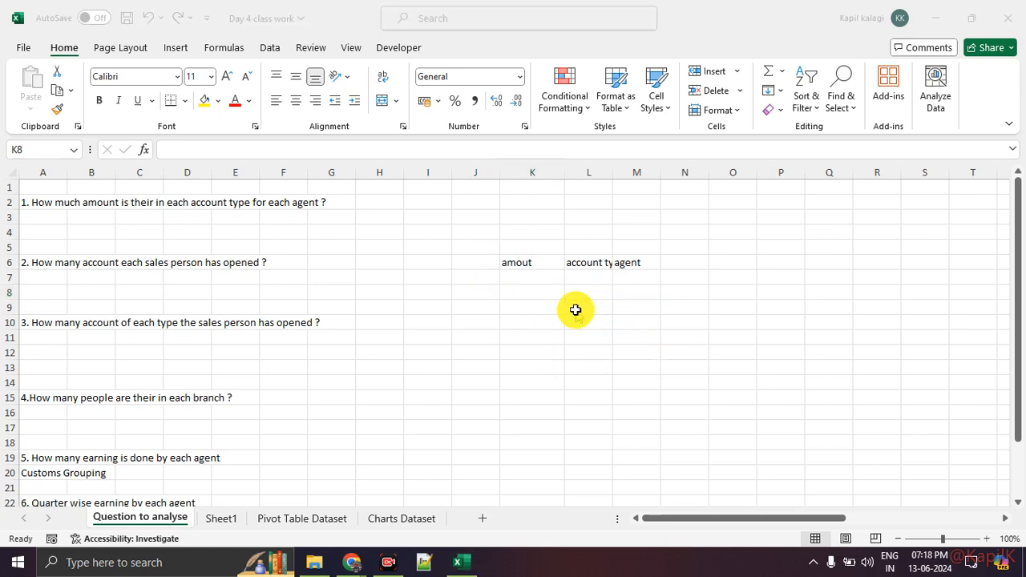
Insert a pivot table on a new worksheet from the Bank_Data table in the Pivot Table Dataset sheet.
left_click(300, 520)
scroll(361, 404, "up", 1)
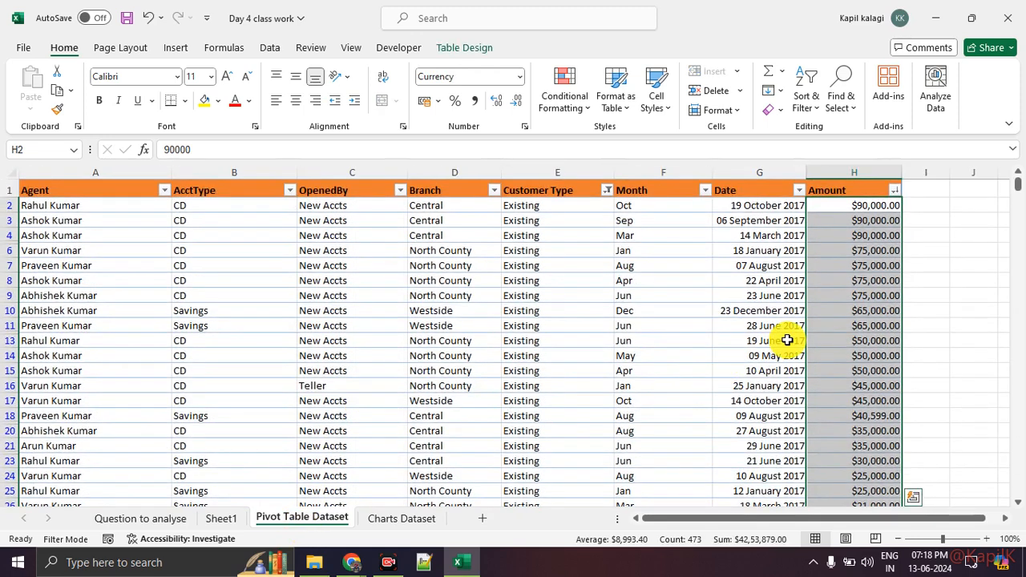
left_click(859, 344)
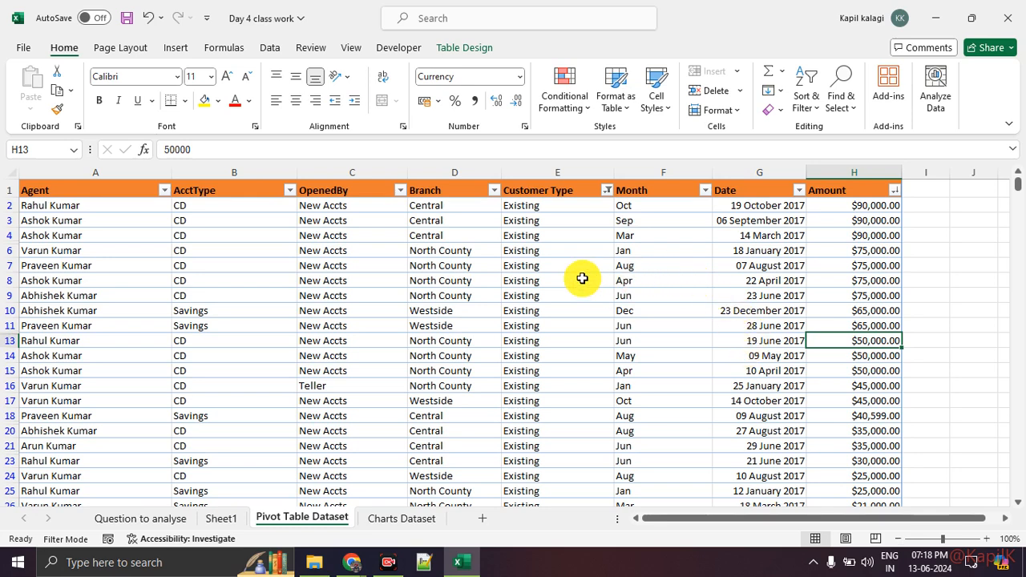
left_click(277, 340)
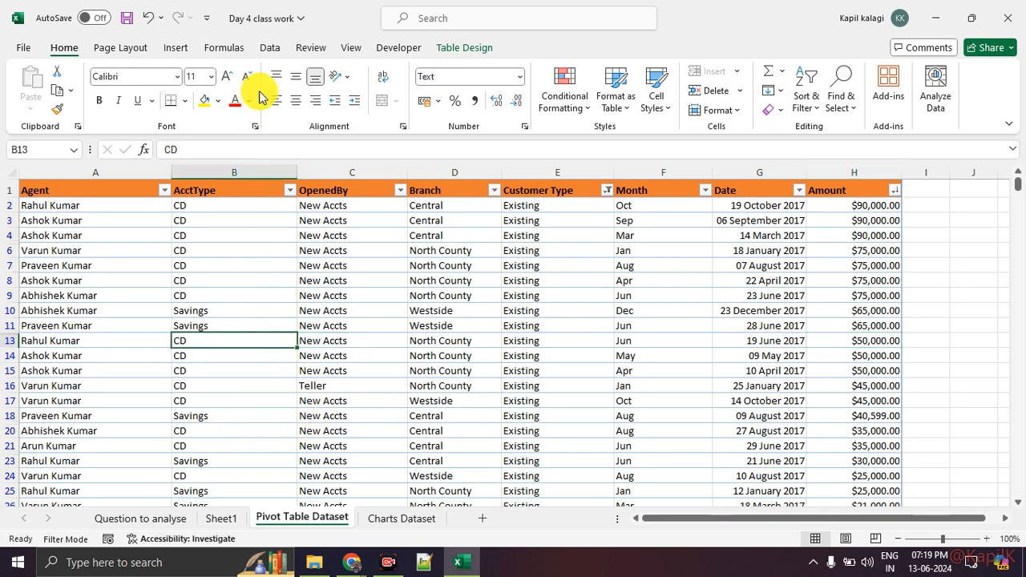
left_click(181, 49)
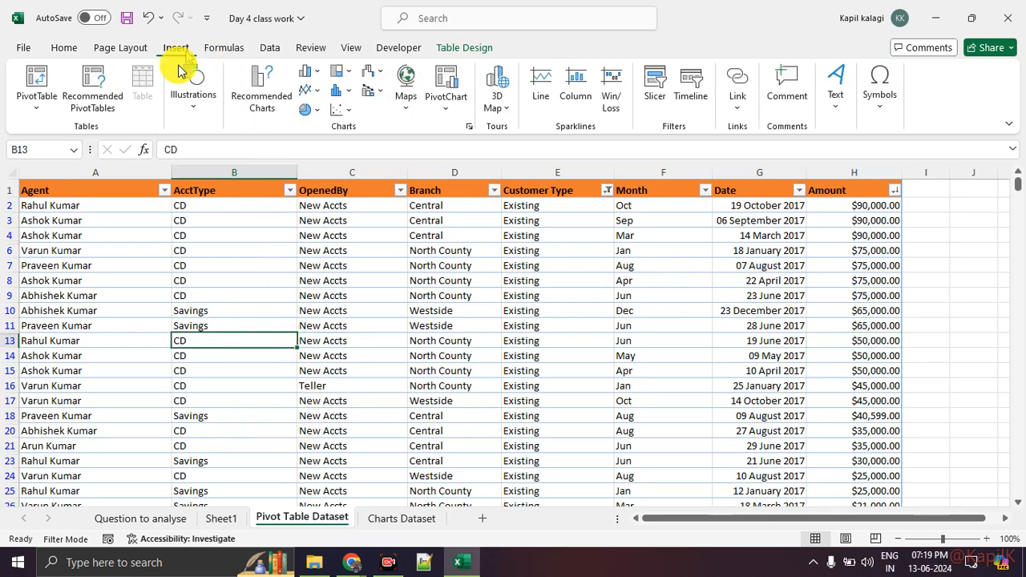
left_click(36, 82)
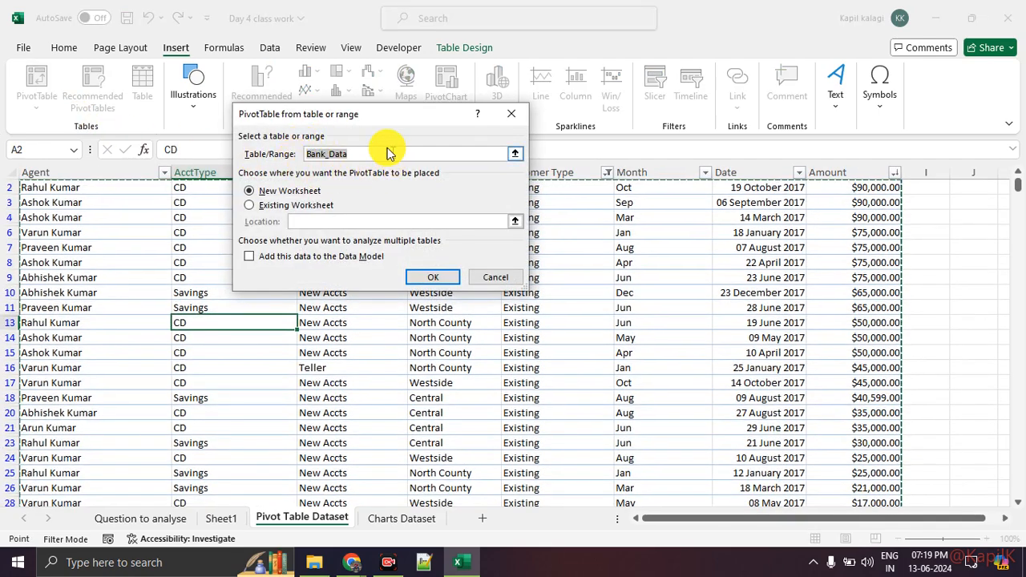
left_click(335, 152)
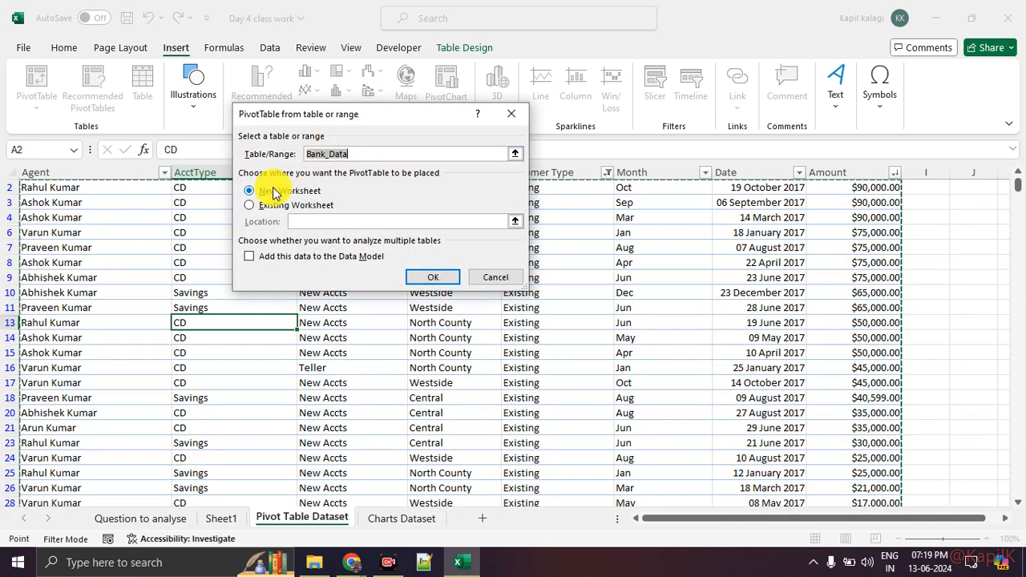
left_click(425, 274)
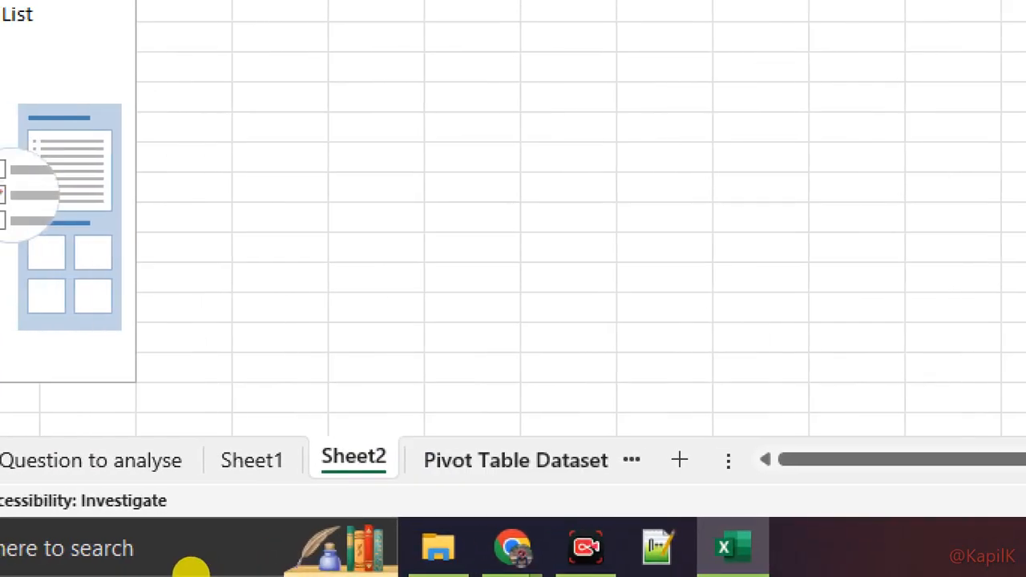
Mark the new Sheet2 name and the PivotTable Fields list in red, then clear the marks.
left_click_drag(366, 410, 371, 419)
mouse_move(234, 411)
left_mouse_down()
mouse_move(243, 511)
mouse_move(194, 413)
left_mouse_up()
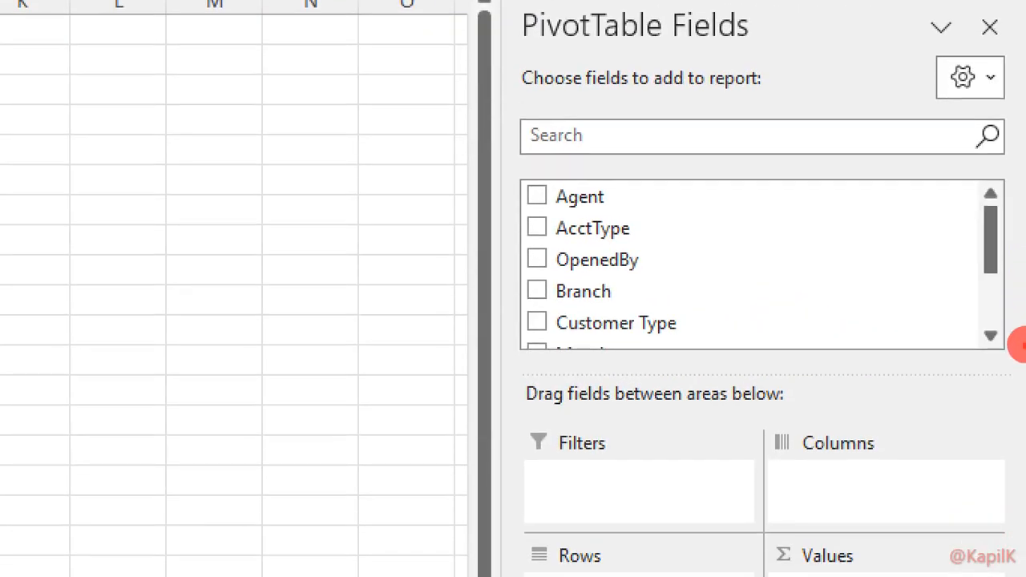
mouse_move(973, 137)
left_mouse_down()
mouse_move(783, 229)
mouse_move(691, 167)
left_mouse_up()
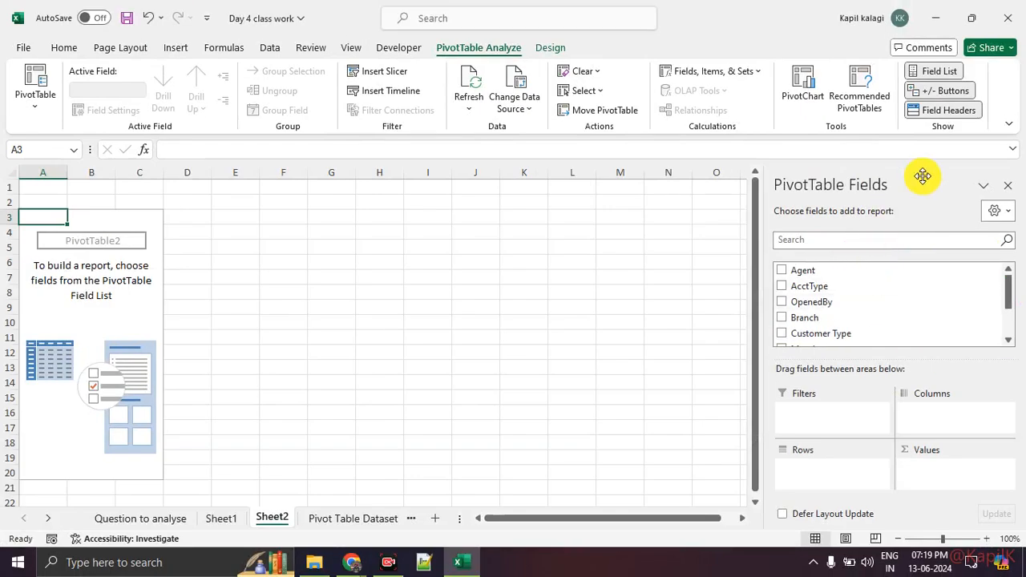
Look at the pivot table's Design options, return to the PivotTable Analyze options and circle these two names in red.
left_click(537, 48)
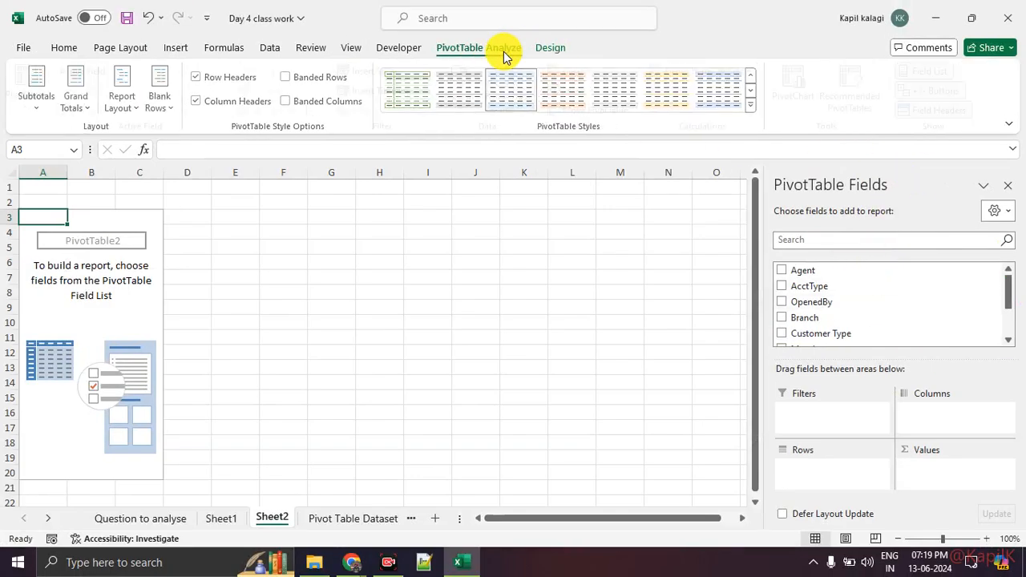
left_click(505, 50)
mouse_move(524, 37)
left_mouse_down()
mouse_move(413, 42)
mouse_move(467, 21)
left_mouse_up()
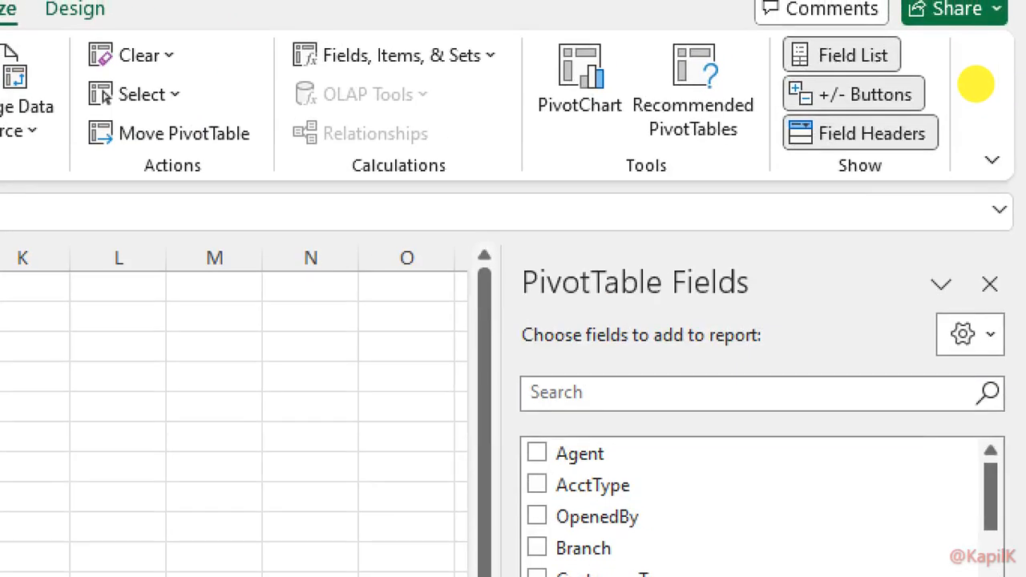
Circle the Field List command in red, hide and redisplay the field list, and select cell J9 outside the pivot table.
mouse_move(900, 43)
left_mouse_down()
mouse_move(936, 130)
mouse_move(821, 32)
left_mouse_up()
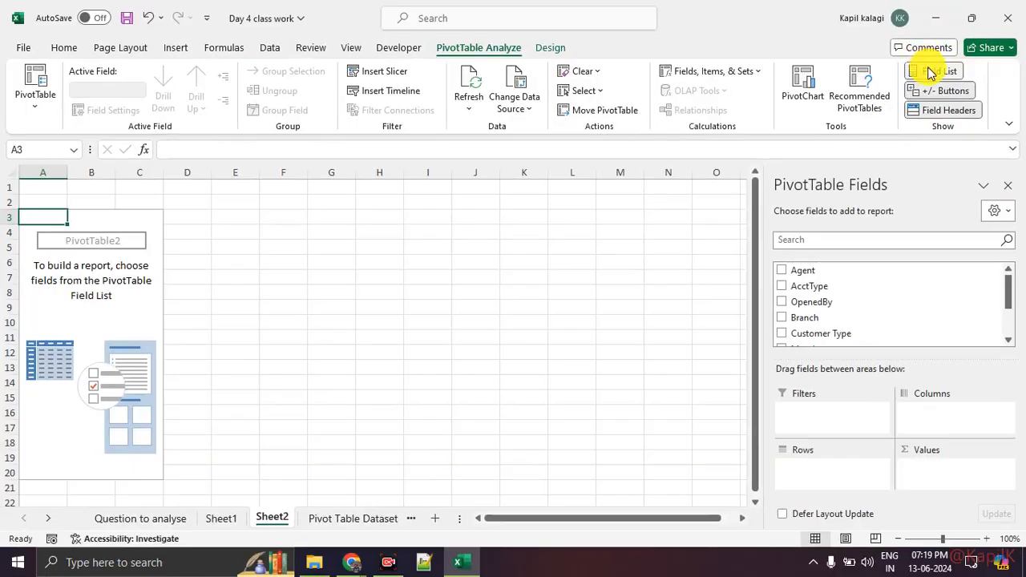
left_click(932, 71)
left_click(931, 71)
left_click(465, 312)
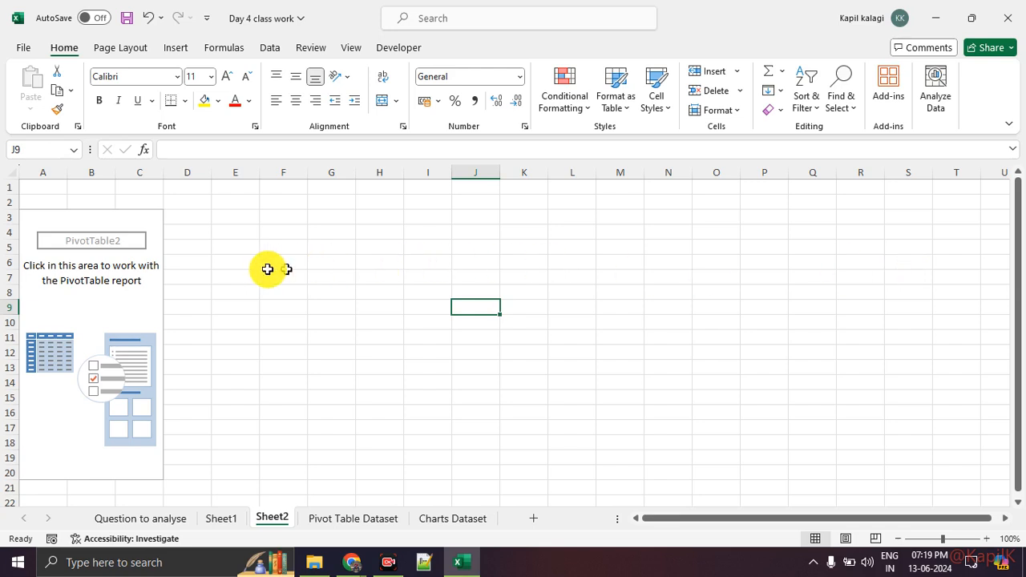
Select inside the empty pivot table, outside it at G10 and inside again, then circle the PivotTable Analyze name in red and clear the mark.
left_click(140, 303)
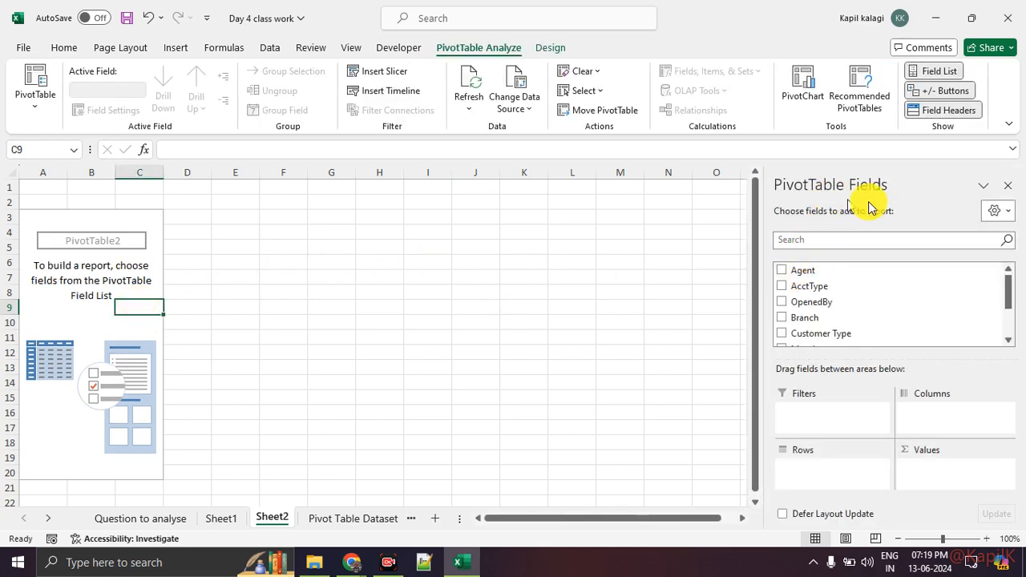
left_click(349, 323)
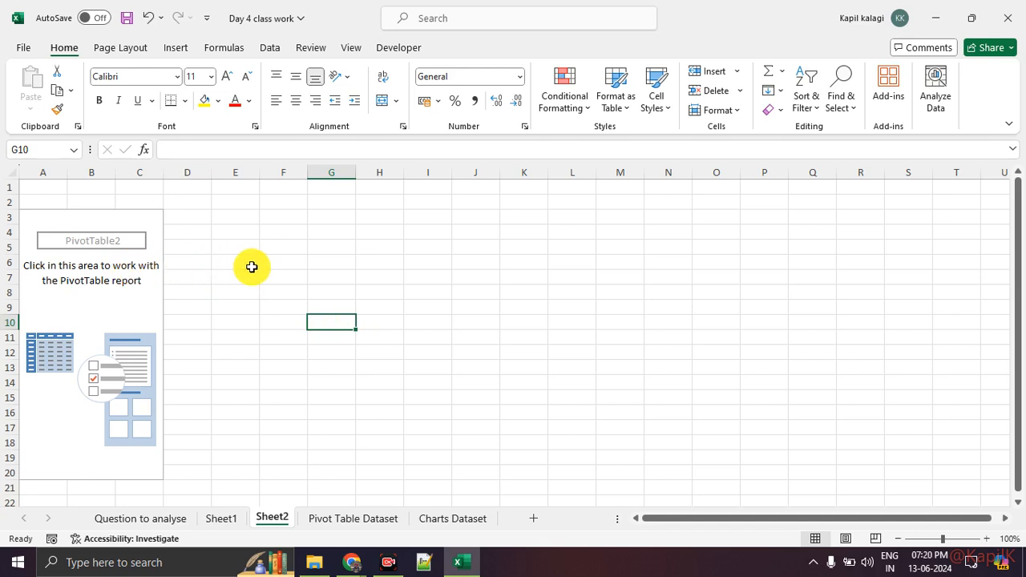
left_click(129, 291)
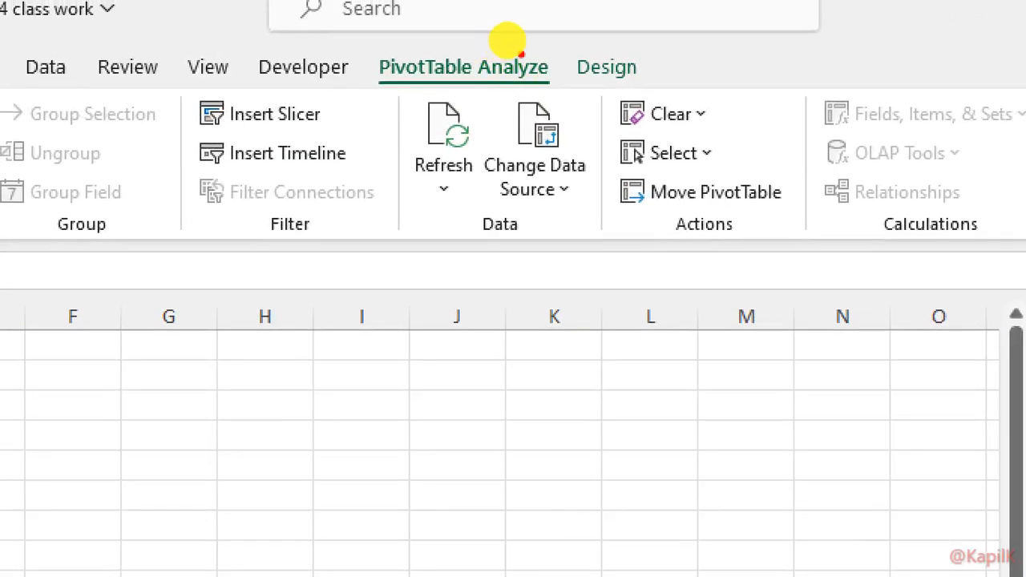
mouse_move(521, 54)
left_mouse_down()
mouse_move(553, 96)
mouse_move(477, 25)
left_mouse_up()
key("Escape")
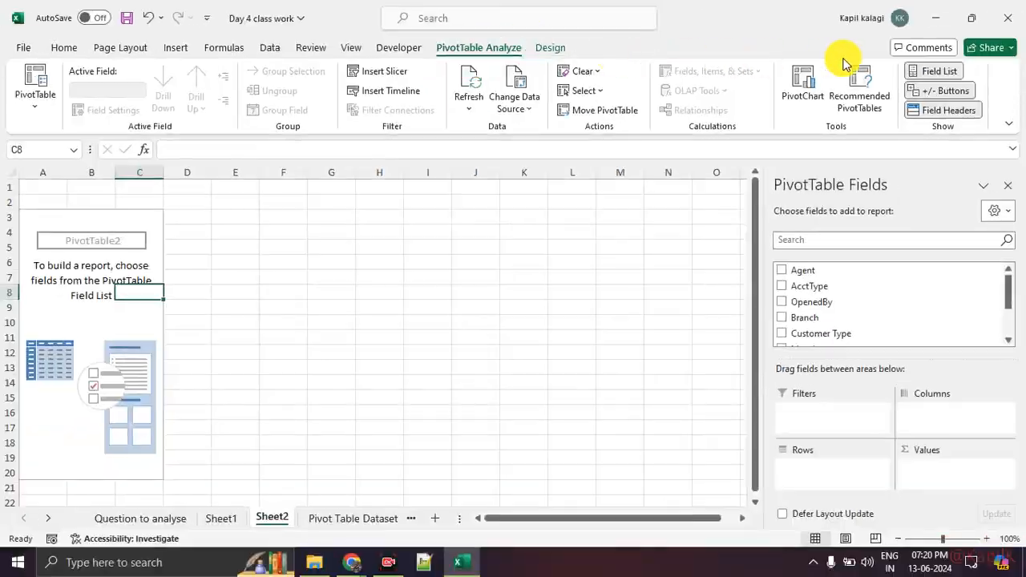
Circle the Show group commands in red, clear the marks, then hide and redisplay the PivotTable field list.
key("ctrl+1")
mouse_move(974, 46)
left_mouse_down()
mouse_move(701, 168)
mouse_move(966, 48)
left_mouse_up()
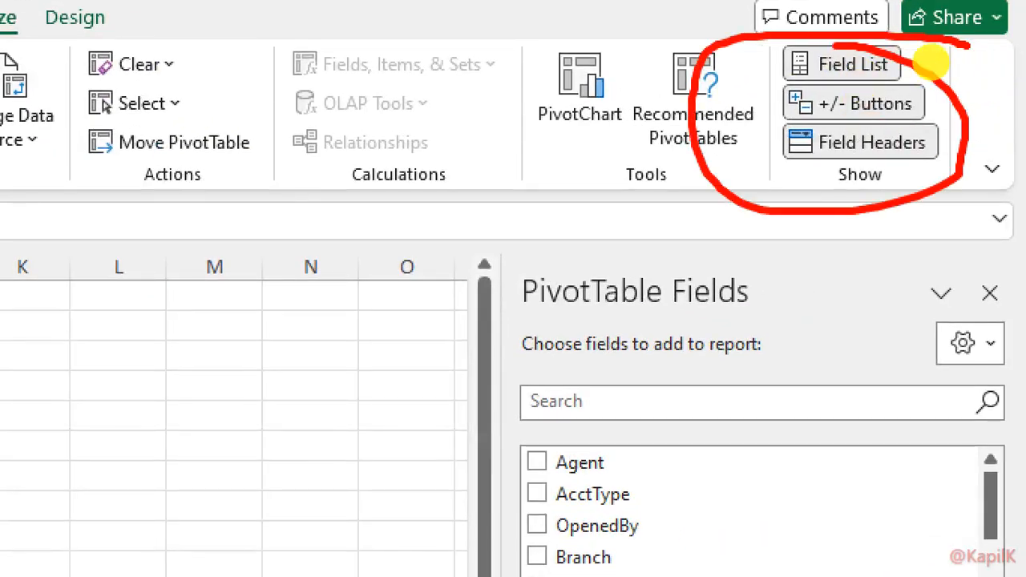
left_click_drag(793, 191, 868, 191)
left_click_drag(773, 220, 844, 223)
key("Escape")
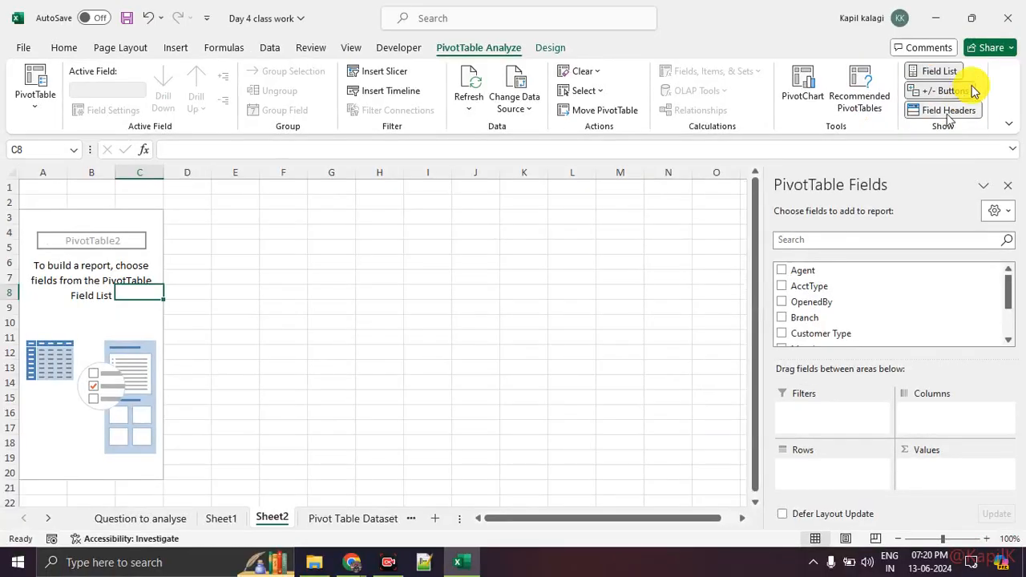
left_click(958, 71)
left_click(952, 76)
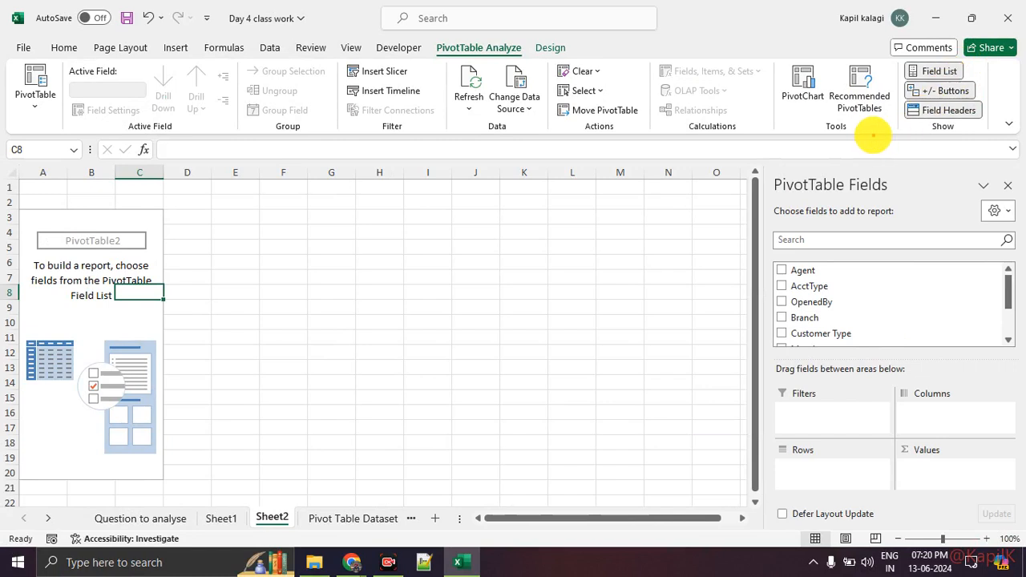
Circle Recommended PivotTables in red, browse and mark its suggested Sum of Amount layouts, and close the dialog without choosing one.
mouse_move(876, 51)
left_mouse_down()
mouse_move(838, 80)
mouse_move(881, 102)
left_mouse_up()
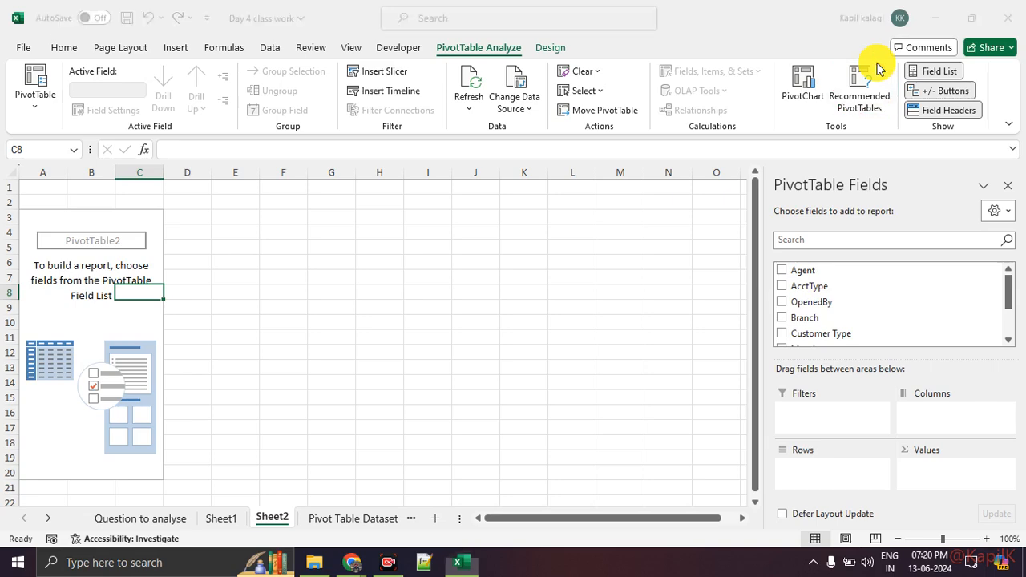
left_click(865, 98)
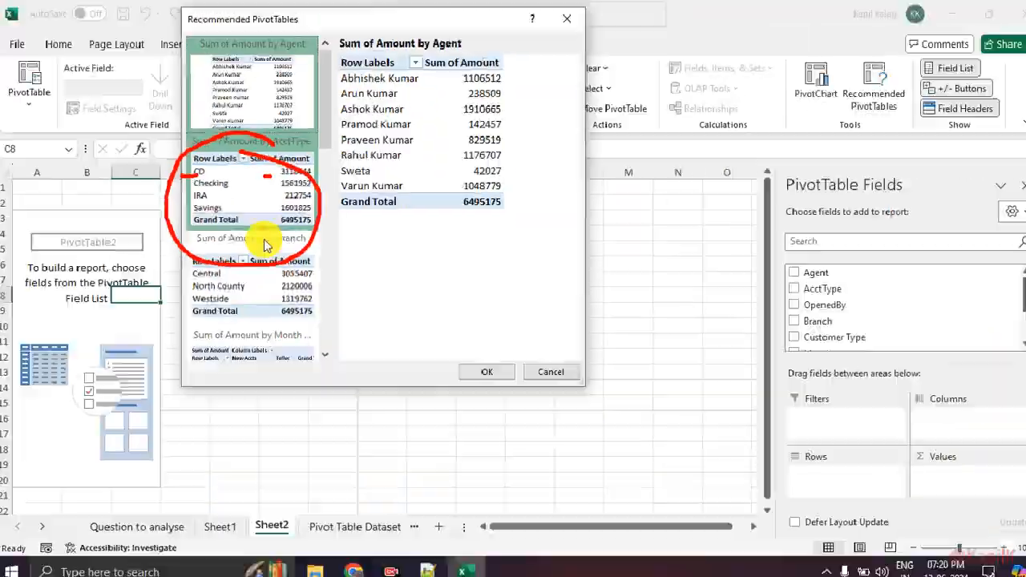
left_click(242, 333)
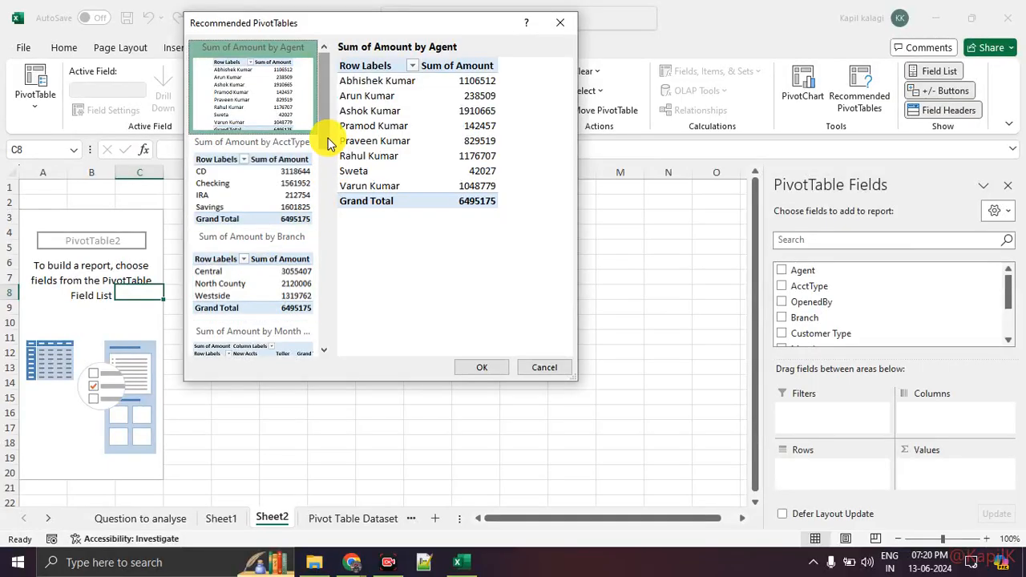
left_click_drag(329, 143, 330, 242)
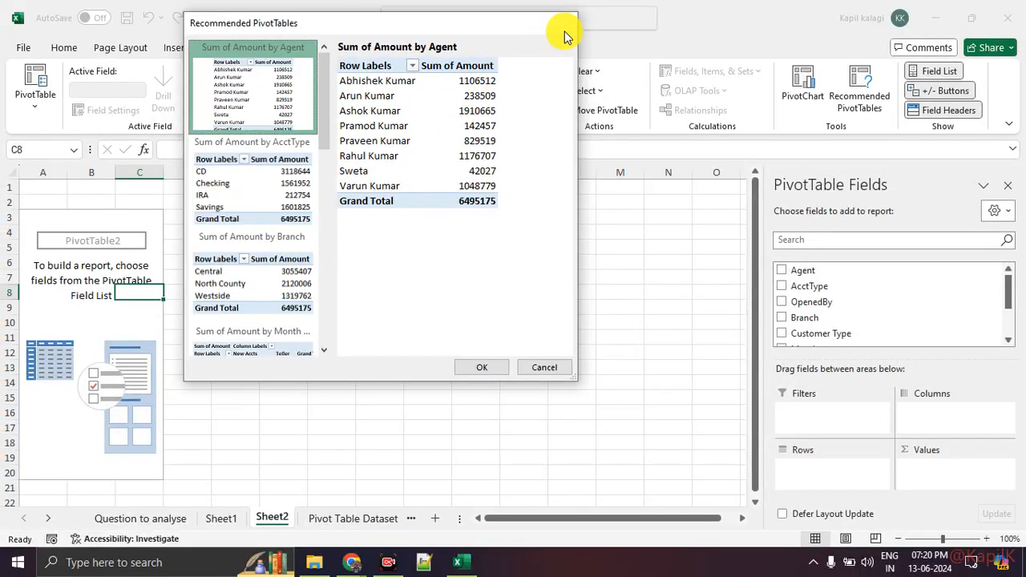
left_click(564, 25)
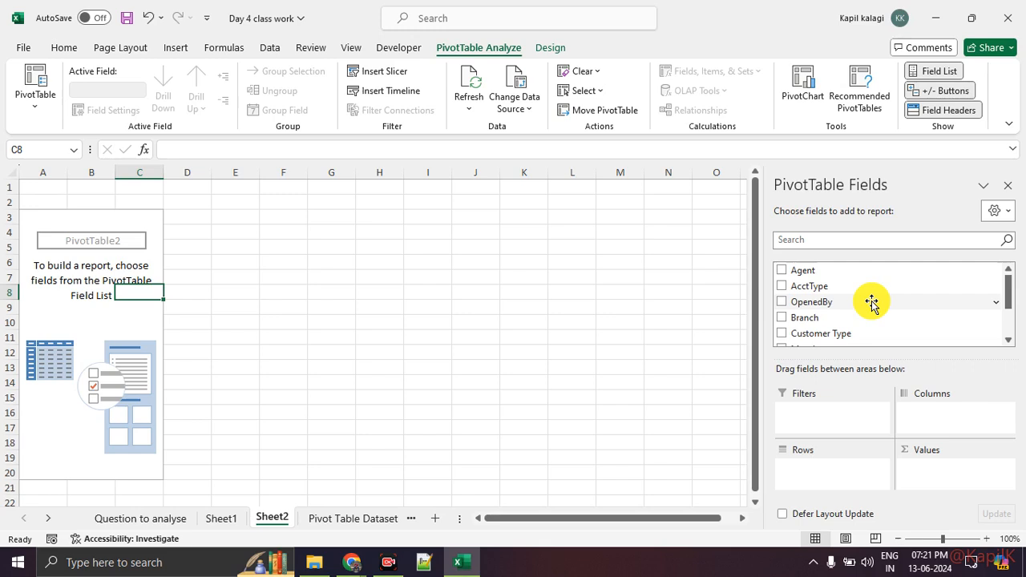
Add the Agent field to the pivot table's Rows and the AcctType field to its Columns.
scroll(871, 303, "down", 2)
scroll(870, 300, "up", 2)
left_click_drag(869, 273, 872, 470)
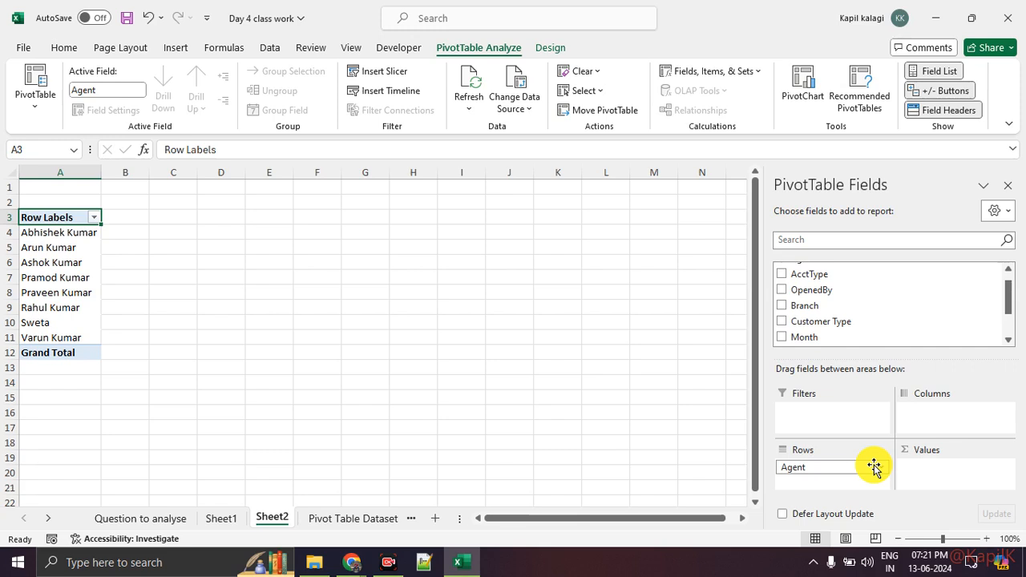
scroll(860, 321, "up", 1)
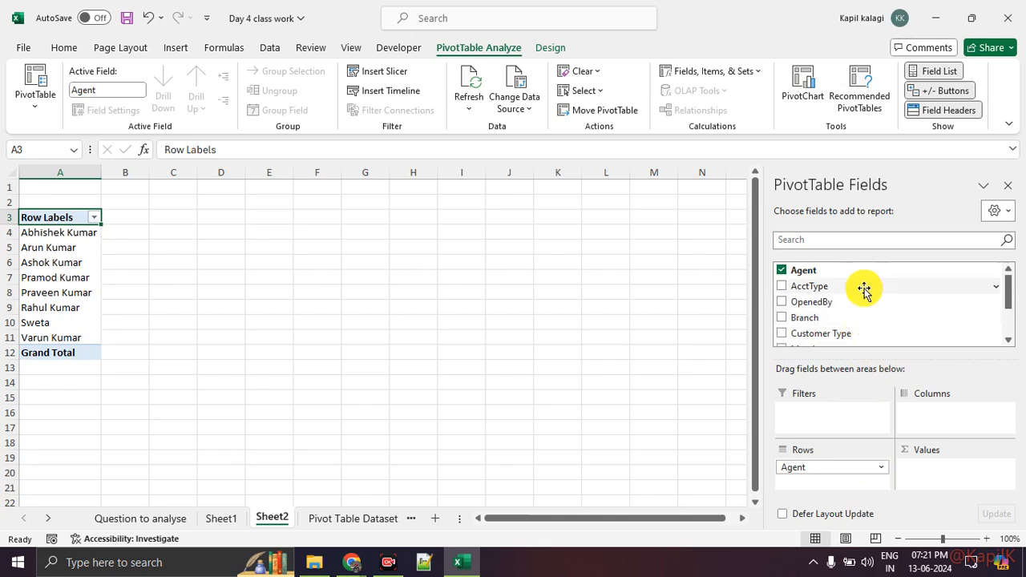
left_click_drag(864, 286, 944, 424)
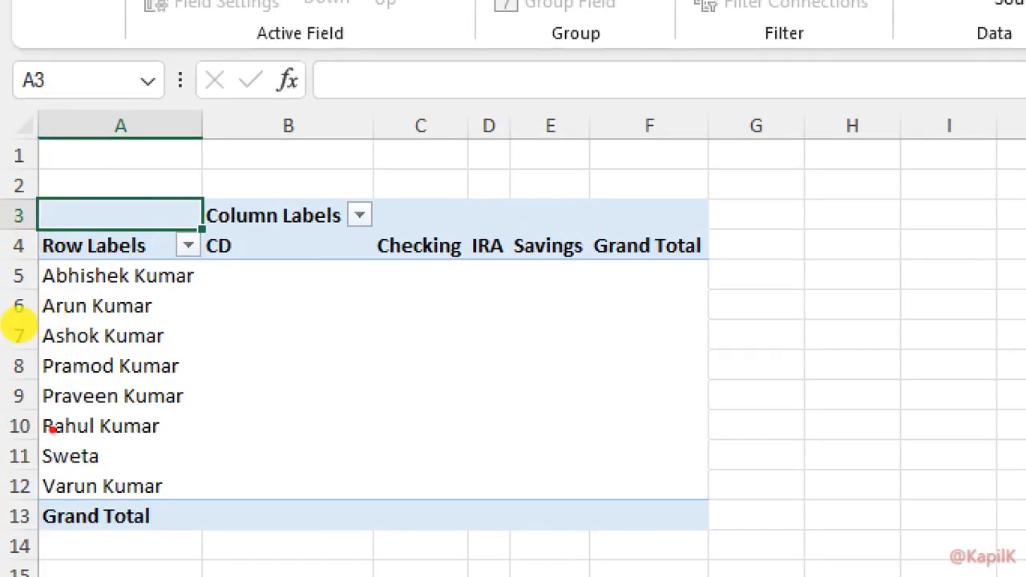
Mark the agent row labels and the account type column headings in red.
mouse_move(170, 223)
left_mouse_down()
mouse_move(28, 449)
mouse_move(176, 272)
mouse_move(120, 264)
left_mouse_up()
mouse_move(212, 270)
left_mouse_down()
mouse_move(744, 291)
mouse_move(377, 194)
mouse_move(232, 258)
left_mouse_up()
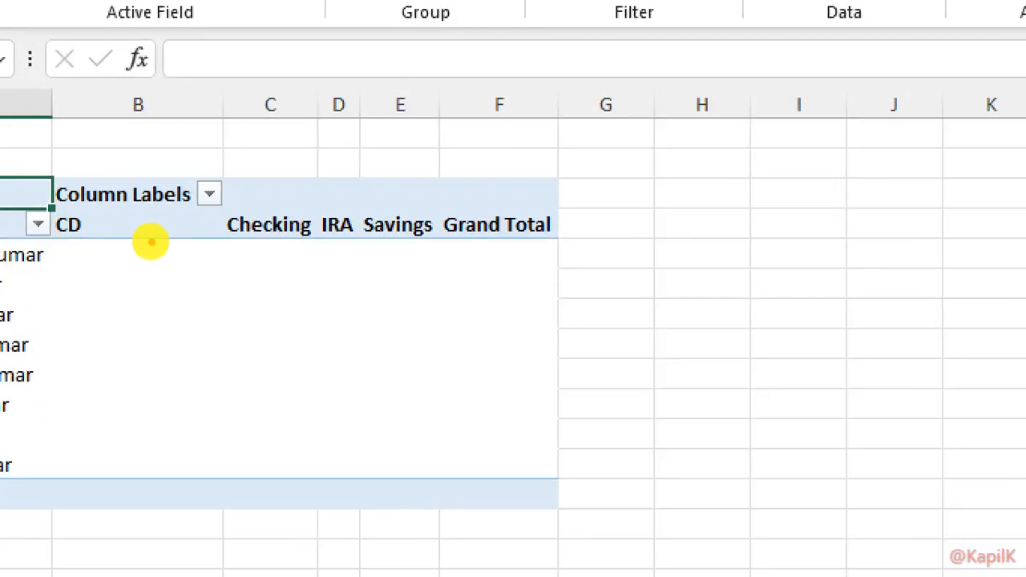
mouse_move(121, 264)
left_mouse_down()
mouse_move(232, 254)
mouse_move(318, 344)
mouse_move(156, 337)
mouse_move(90, 252)
mouse_move(327, 289)
mouse_move(222, 374)
mouse_move(265, 278)
left_mouse_up()
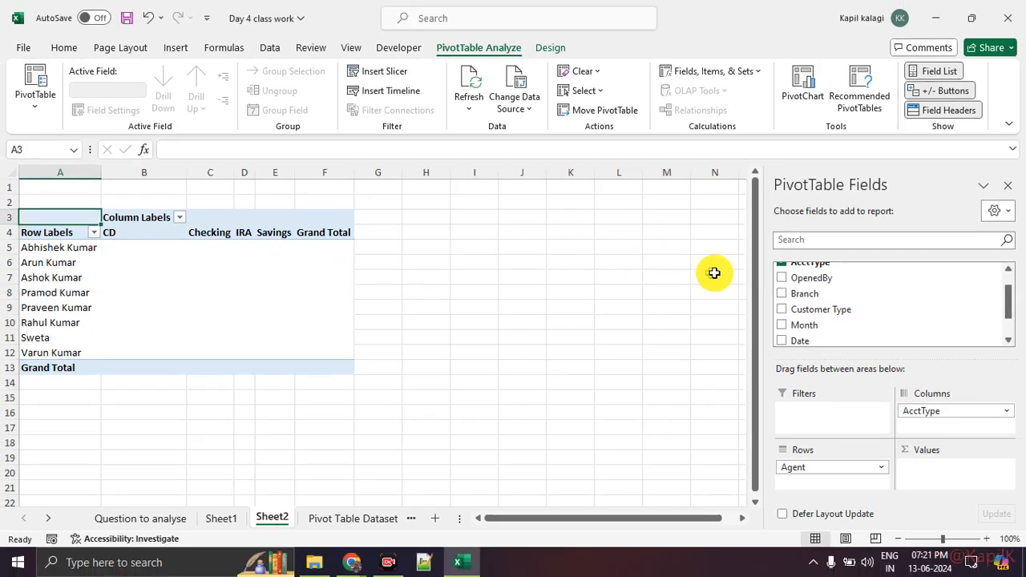
Add the Amount field to the pivot table's Values.
scroll(829, 298, "up", 1)
scroll(830, 319, "down", 2)
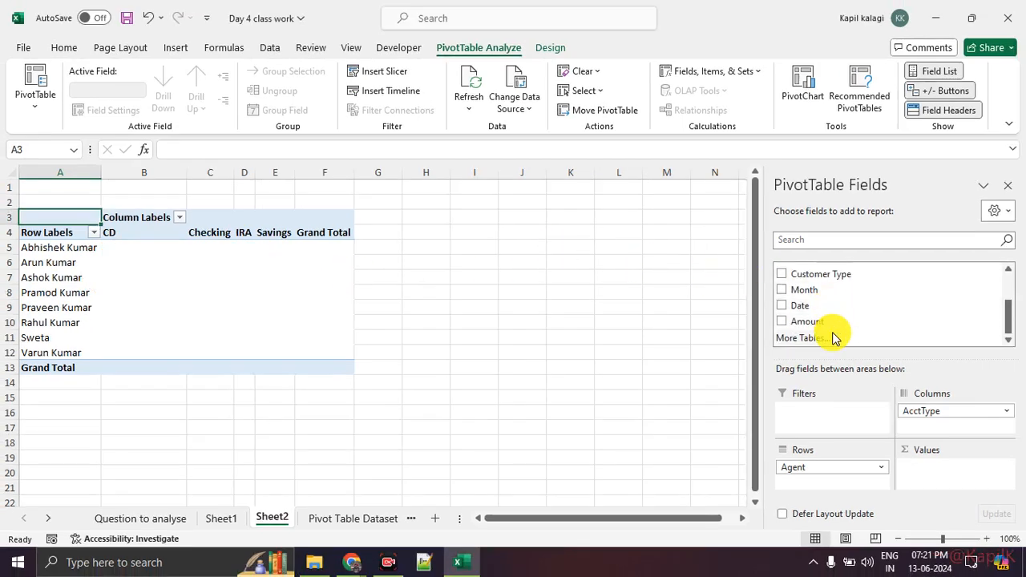
left_click_drag(841, 323, 949, 473)
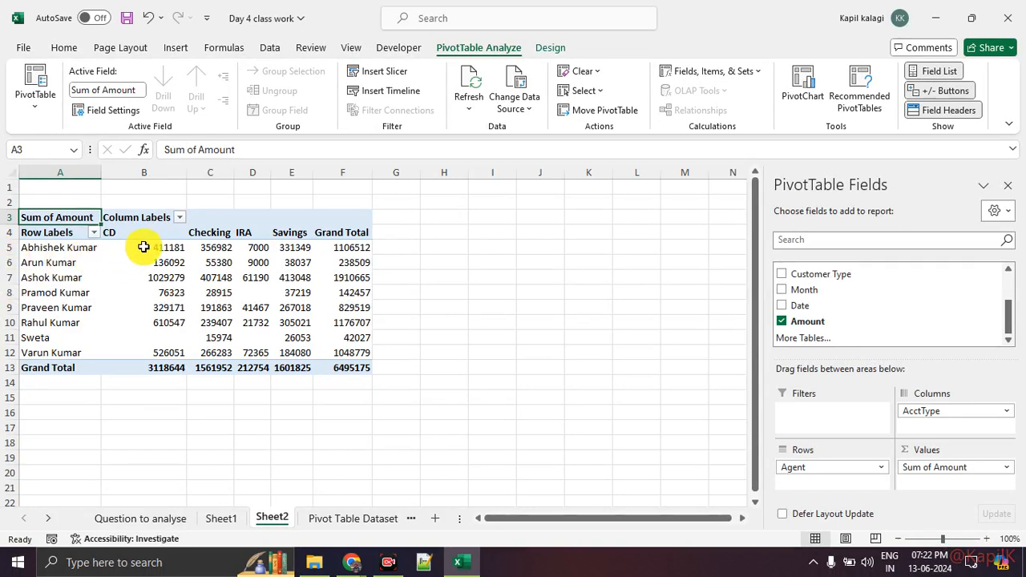
Sort the agents' Grand Total amounts in F5:F12 from largest to smallest and select cell K10 outside the table.
left_click_drag(358, 243, 367, 352)
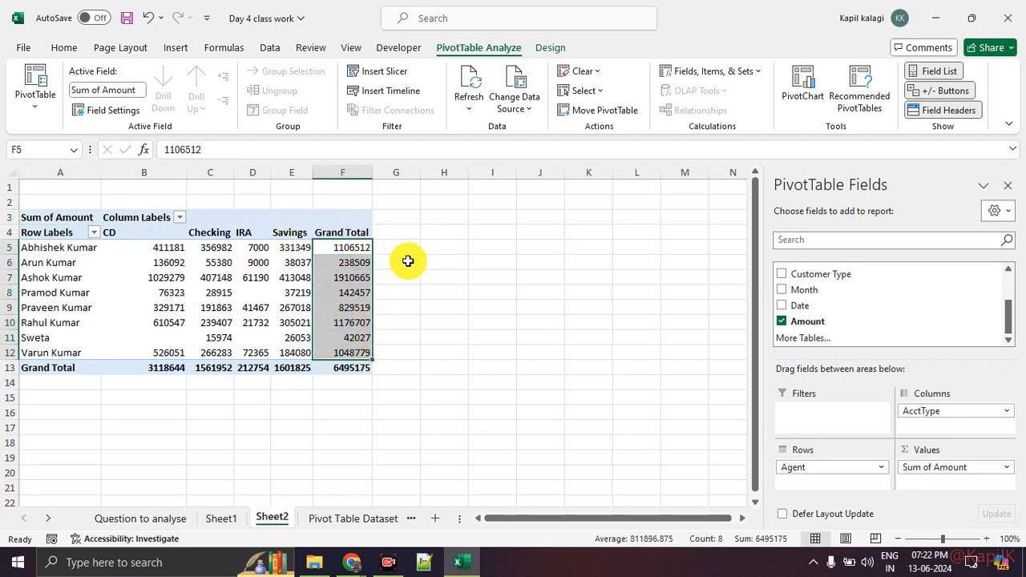
left_click(68, 48)
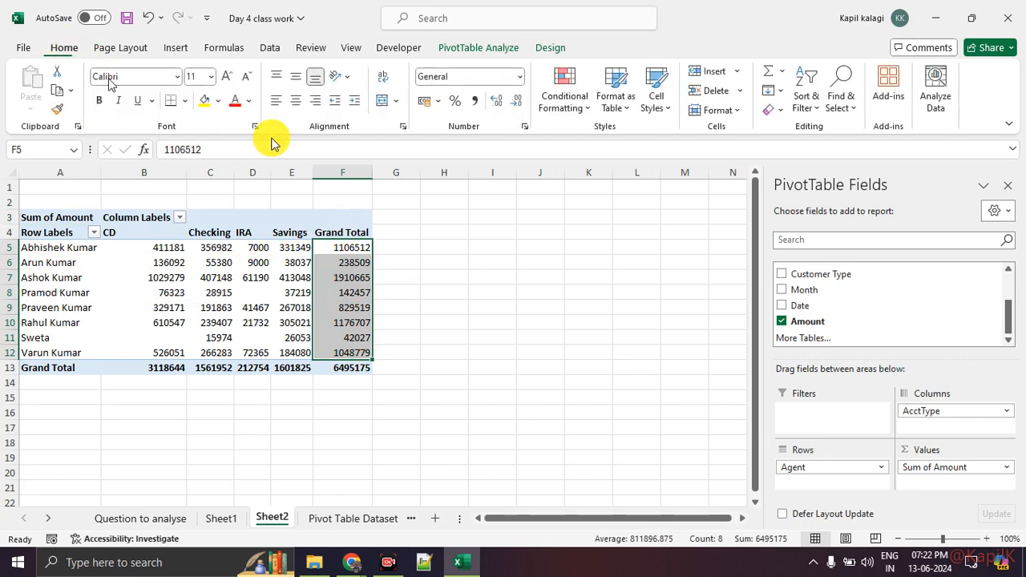
left_click(821, 112)
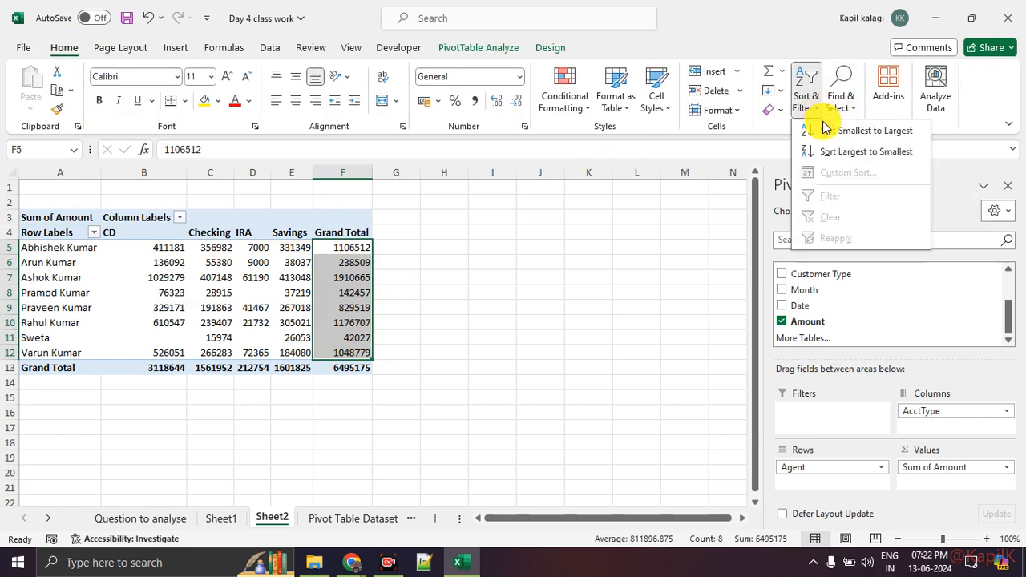
left_click(855, 152)
left_click(590, 317)
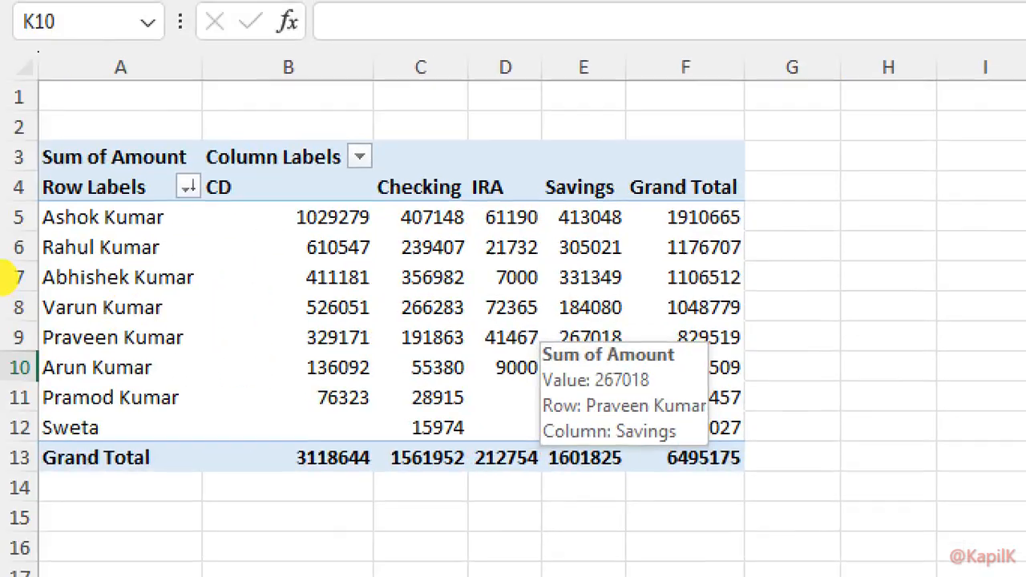
Mark the first three agents' rows and the Grand Total column in red, then clear the marks.
mouse_move(141, 190)
left_mouse_down()
mouse_move(290, 215)
mouse_move(89, 195)
left_mouse_up()
left_click_drag(264, 226, 638, 212)
left_click_drag(614, 193, 659, 221)
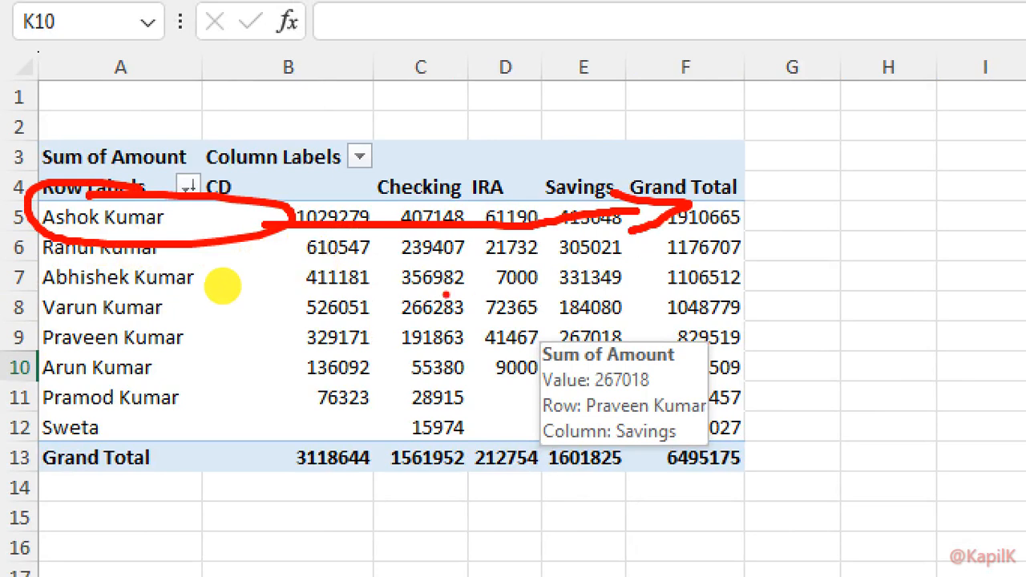
left_click_drag(187, 259, 641, 257)
left_click_drag(217, 286, 471, 289)
mouse_move(738, 168)
left_mouse_down()
mouse_move(656, 265)
mouse_move(742, 183)
left_mouse_up()
key("Escape")
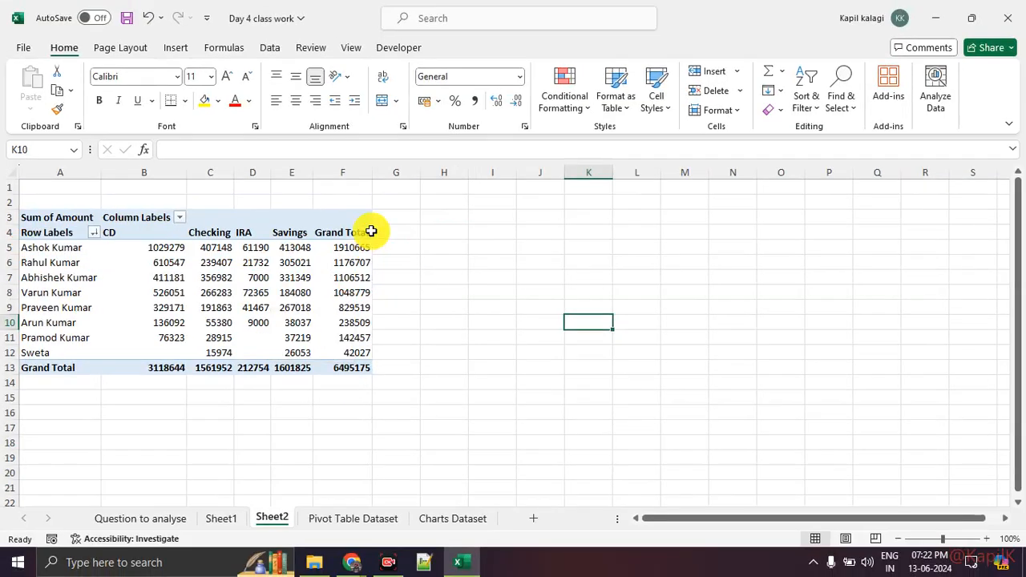
Mark the lowest-ranked agents' rows, their empty CD and IRA cells and the top agent's CD and IRA amounts in red, then clear the marks.
key("ctrl+1")
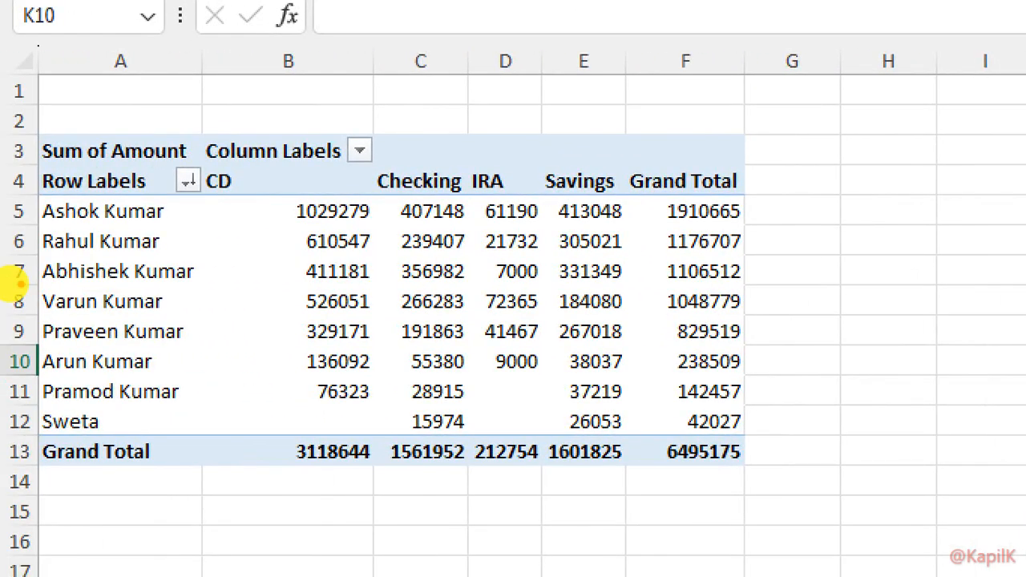
left_click(56, 469)
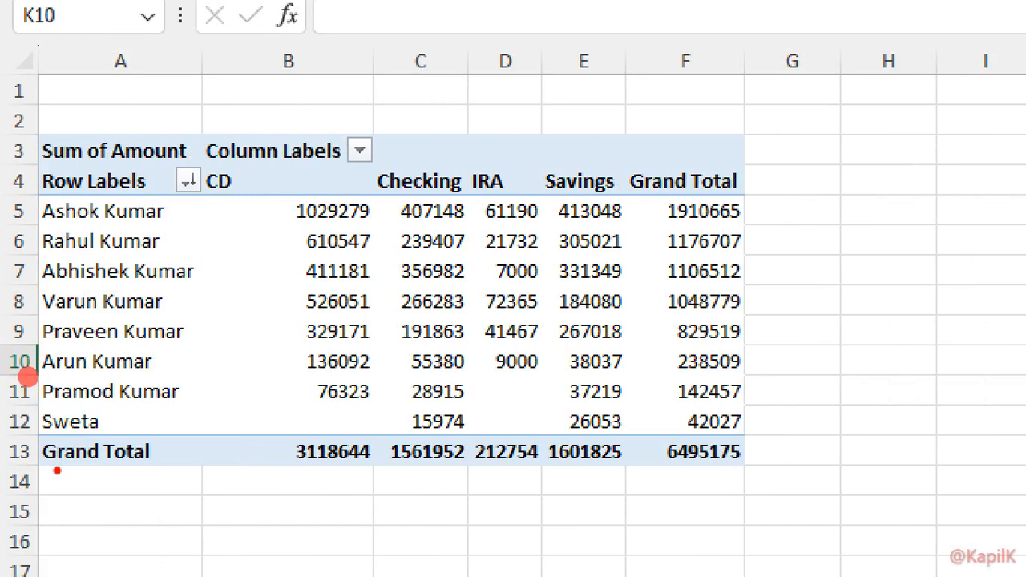
mouse_move(112, 415)
left_mouse_down()
mouse_move(49, 401)
mouse_move(136, 442)
left_mouse_up()
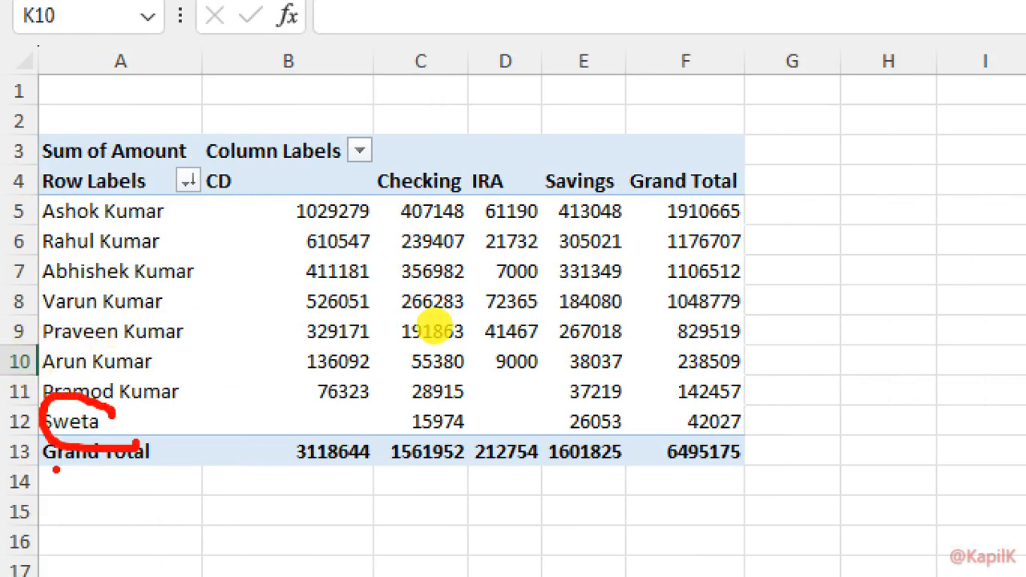
mouse_move(823, 367)
left_mouse_down()
mouse_move(294, 341)
mouse_move(9, 404)
mouse_move(237, 473)
mouse_move(898, 433)
mouse_move(862, 390)
left_mouse_up()
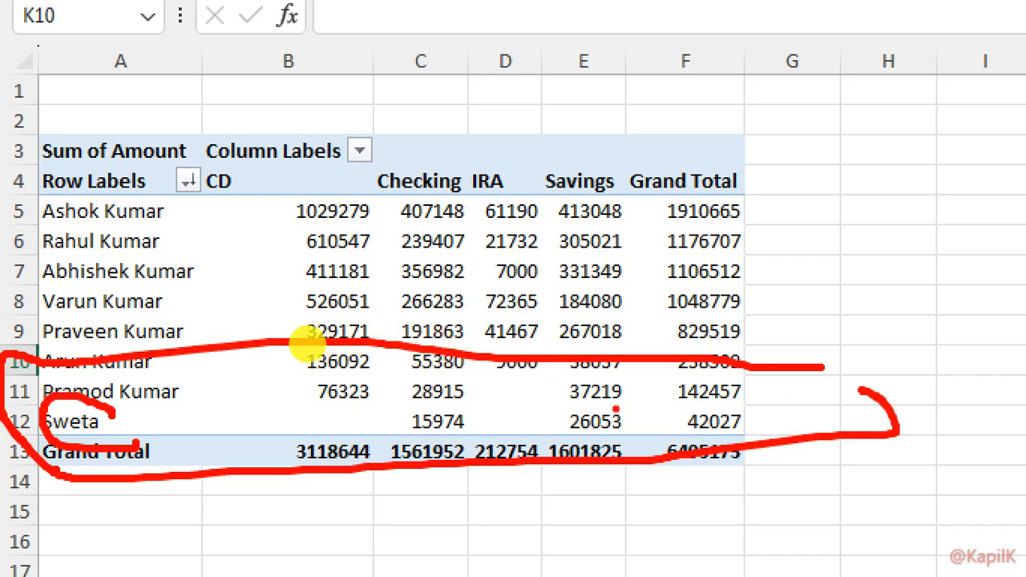
mouse_move(545, 372)
left_mouse_down()
mouse_move(457, 397)
mouse_move(553, 429)
mouse_move(573, 370)
left_mouse_up()
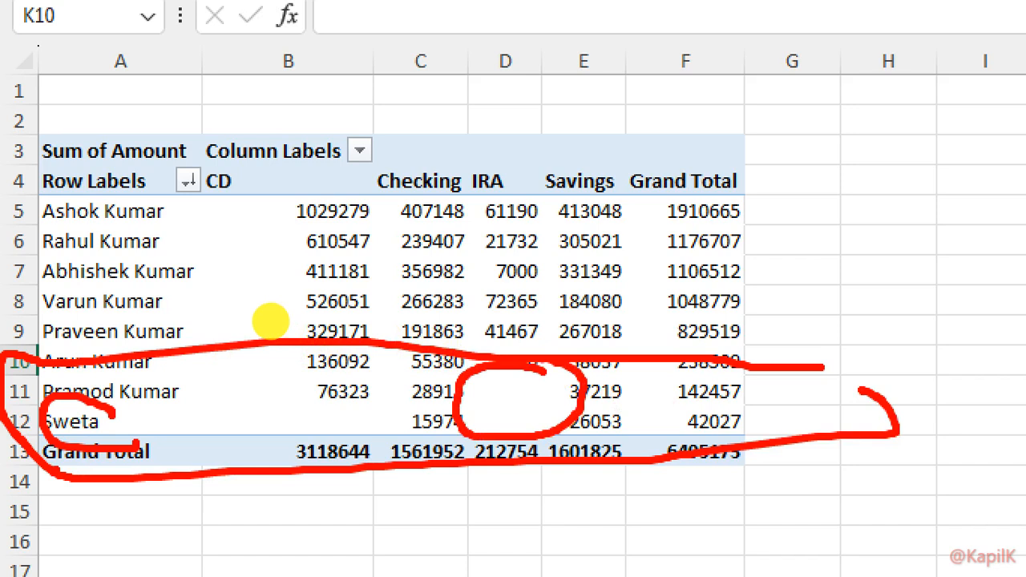
mouse_move(395, 382)
left_mouse_down()
mouse_move(265, 386)
mouse_move(459, 432)
mouse_move(397, 383)
left_mouse_up()
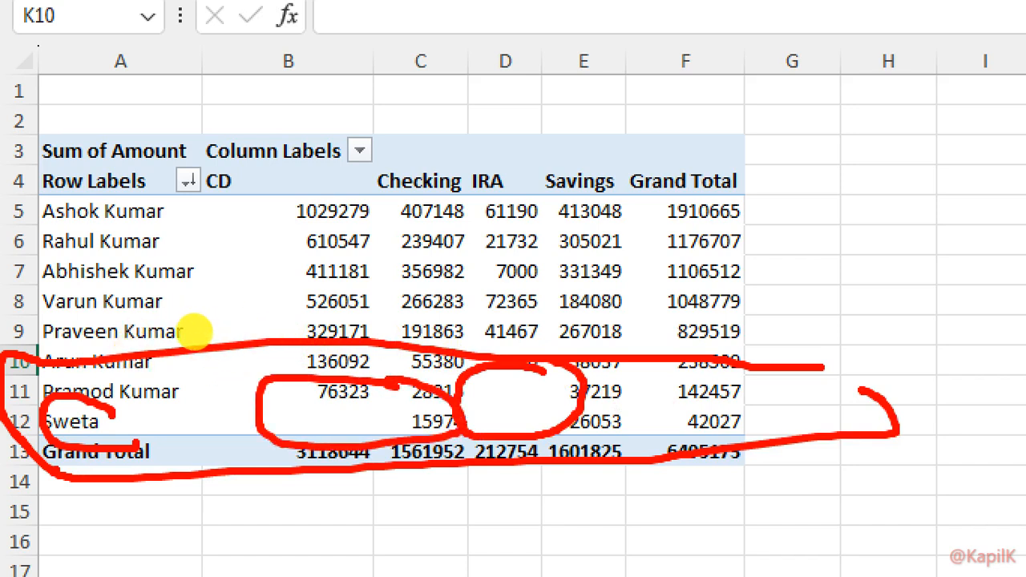
mouse_move(371, 162)
left_mouse_down()
mouse_move(336, 234)
mouse_move(366, 215)
left_mouse_up()
left_click_drag(500, 186, 536, 211)
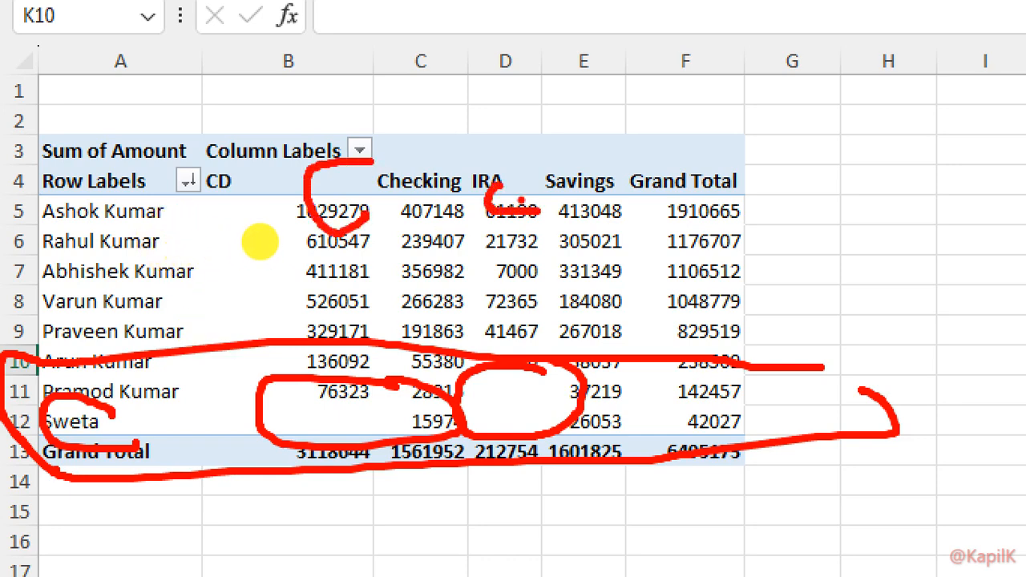
key("Escape")
Zoom in on the pivot table and mark the CD amounts of the top agents in red.
key("ctrl+1")
left_click(302, 236)
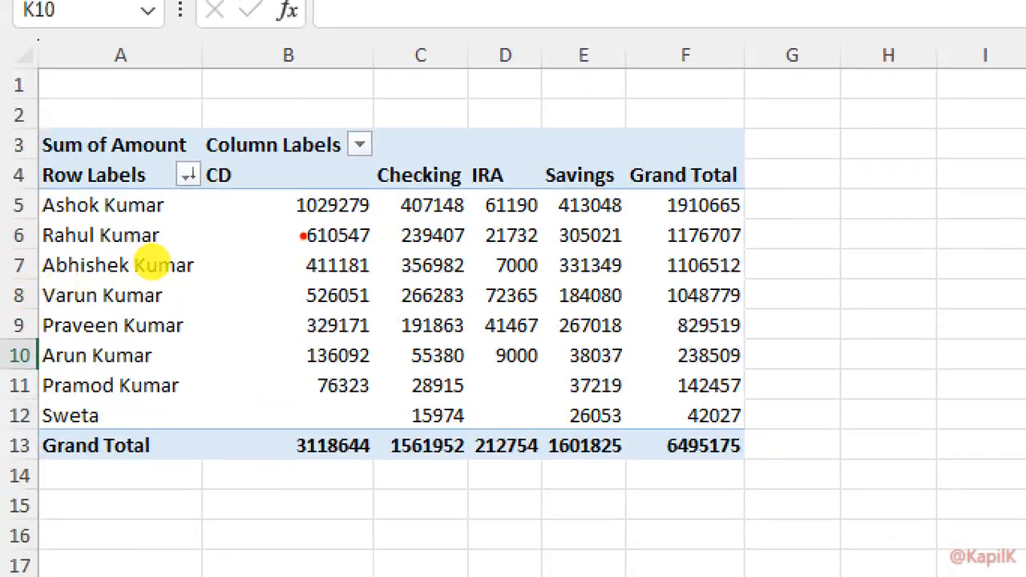
mouse_move(308, 171)
left_mouse_down()
mouse_move(287, 178)
mouse_move(310, 377)
mouse_move(370, 383)
mouse_move(321, 167)
mouse_move(306, 170)
left_mouse_up()
mouse_move(172, 193)
left_mouse_down()
mouse_move(189, 207)
mouse_move(233, 190)
left_mouse_up()
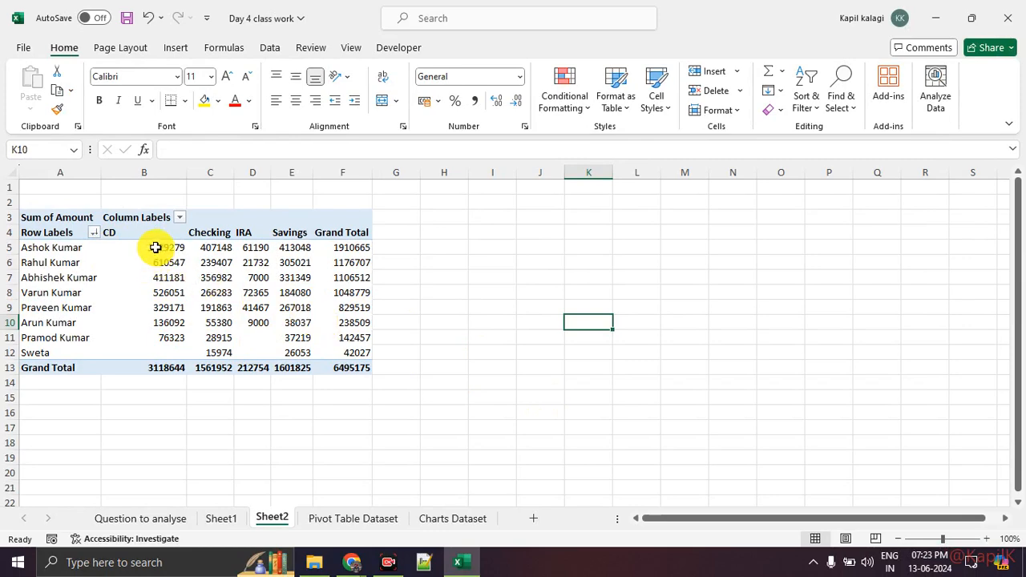
Show the Sum of Amount values in B5:F13 as % of Column Total and clear the red marks over the table.
left_click_drag(156, 248, 333, 368)
right_click(293, 319)
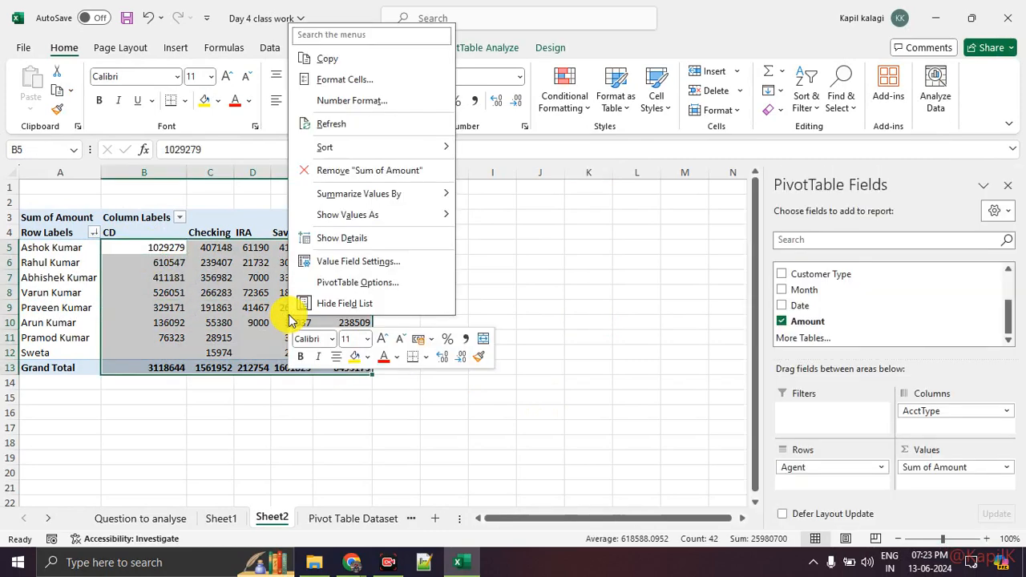
left_click(355, 261)
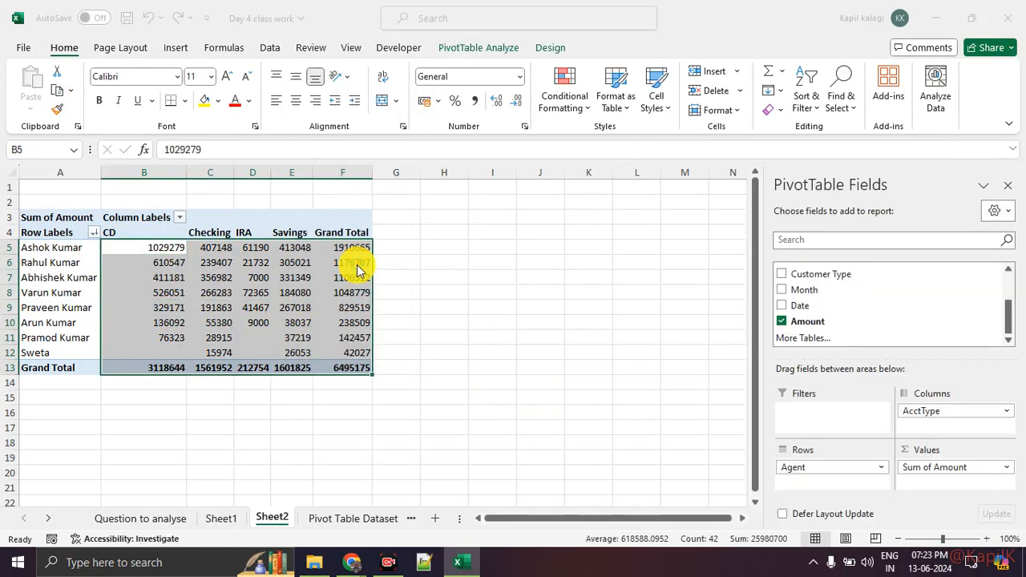
left_click(347, 210)
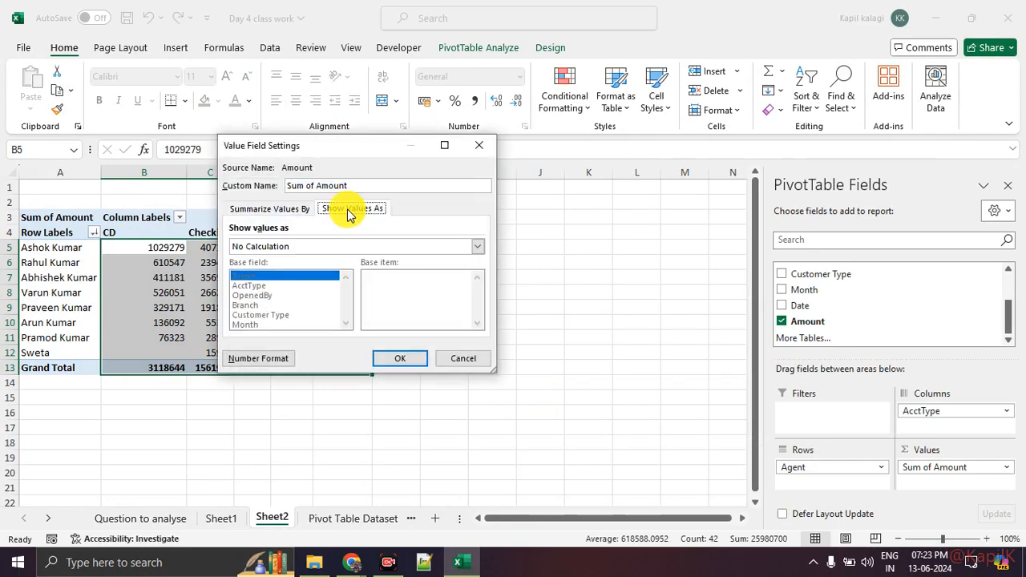
left_click(335, 246)
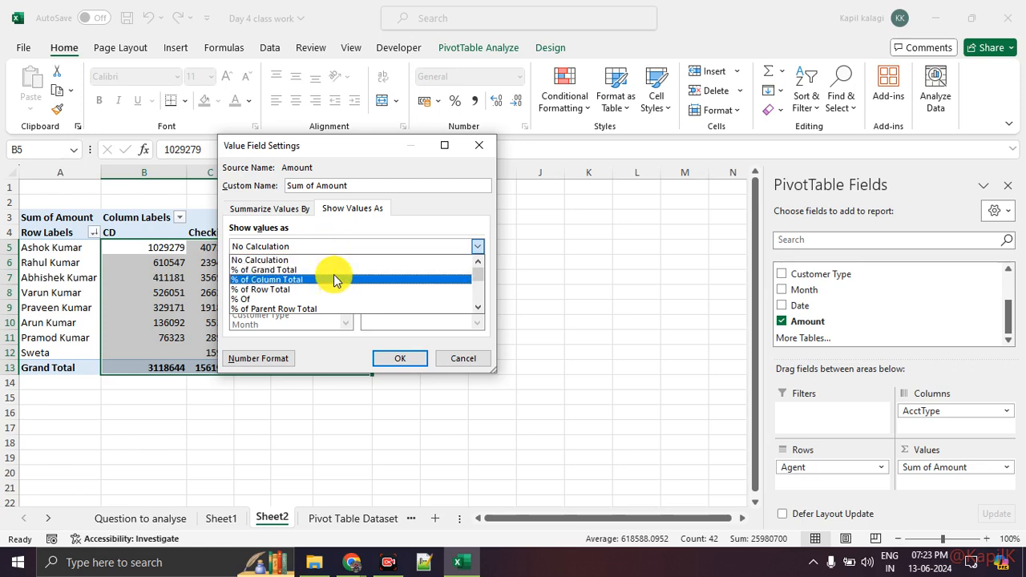
left_click(334, 279)
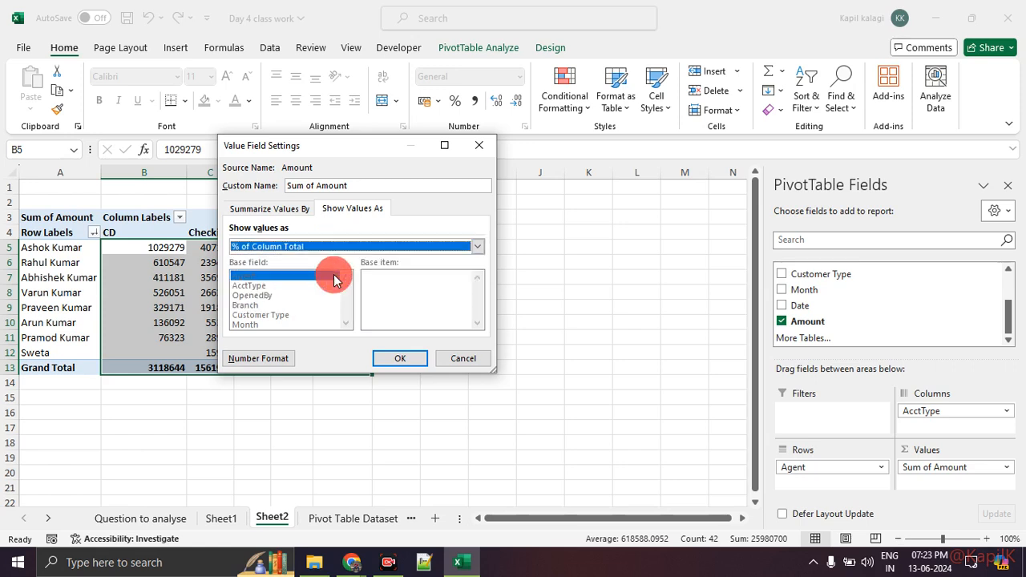
left_click(415, 362)
left_click(438, 393)
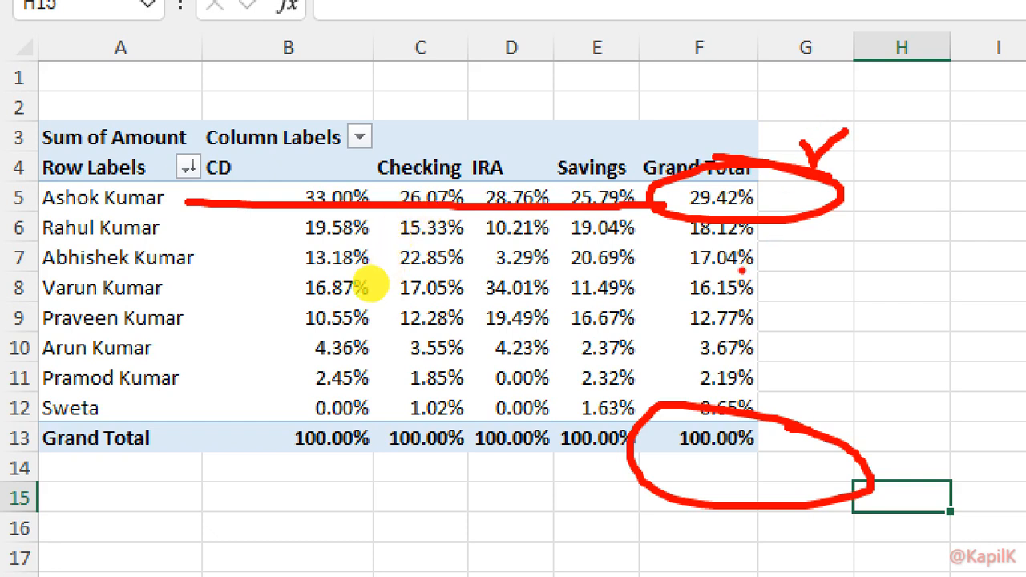
key("Escape")
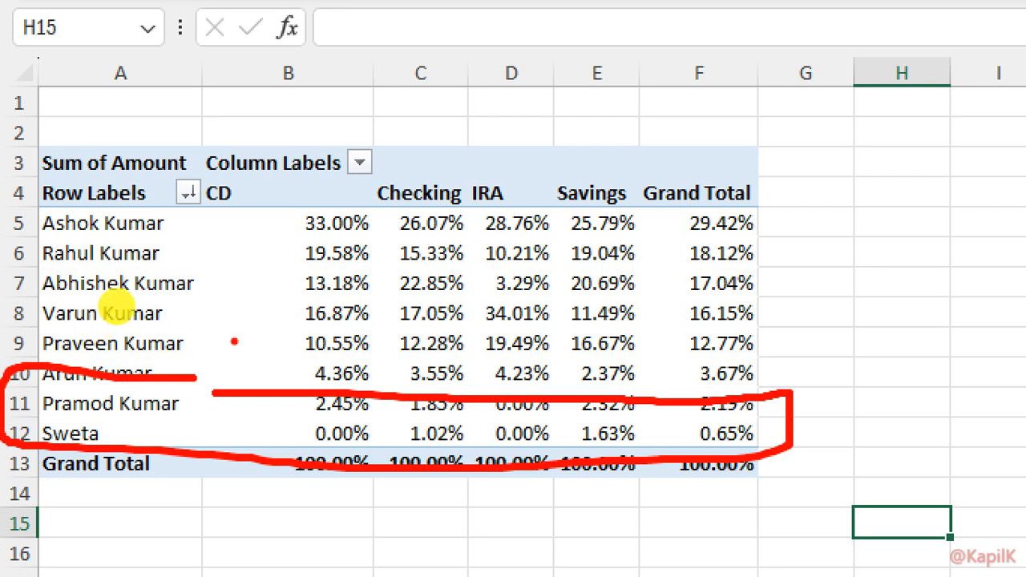
key("Escape")
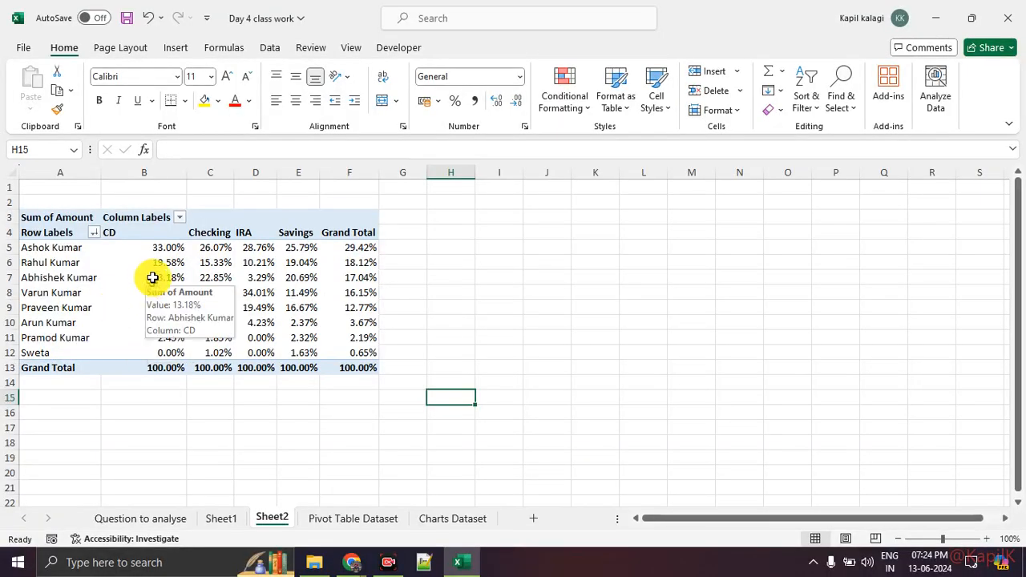
Show the Sum of Amount values in B5:F13 as % of Row Total and select cell H14 outside the table.
left_click_drag(160, 247, 338, 368)
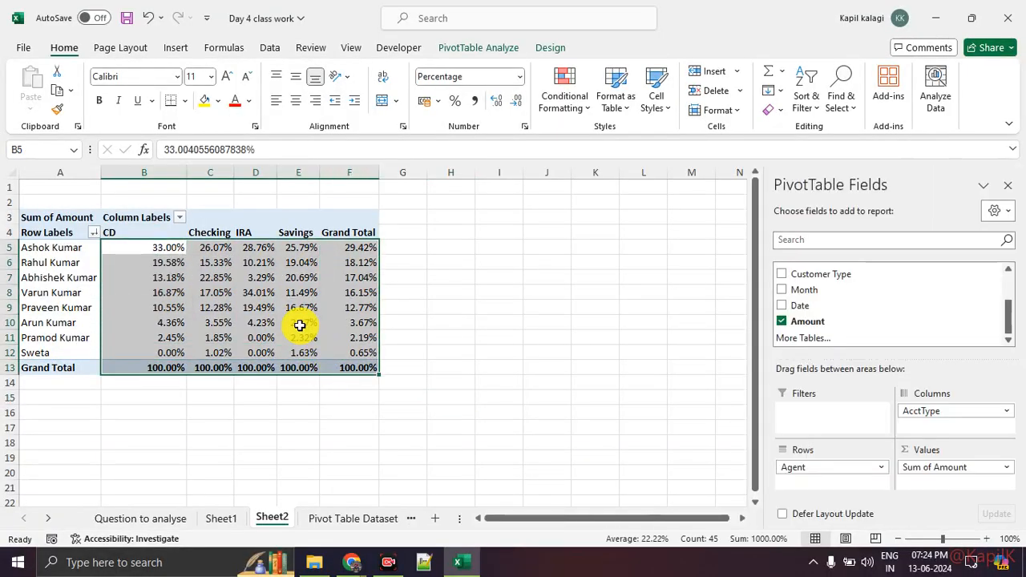
right_click(298, 328)
left_click(342, 277)
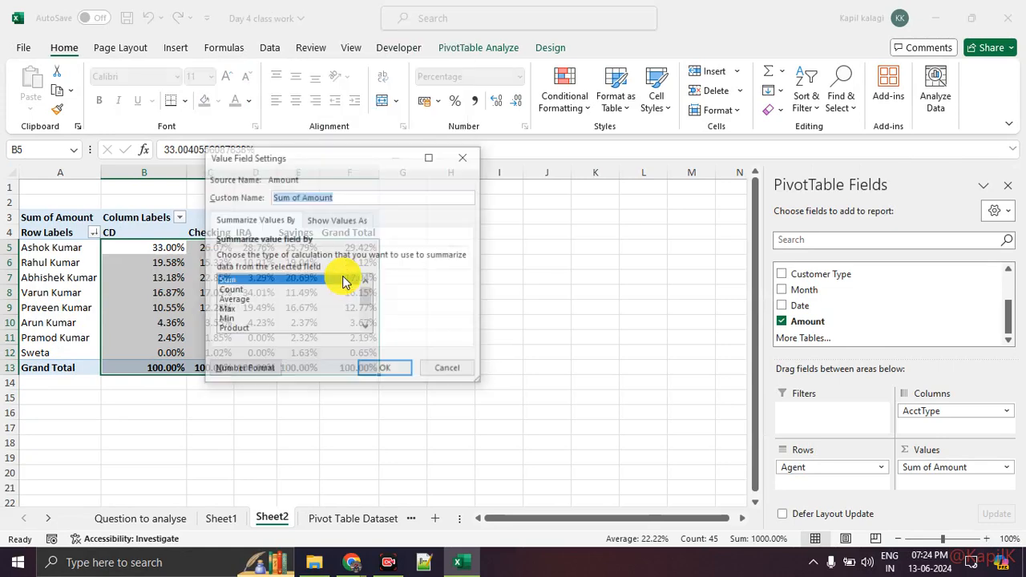
left_click(337, 222)
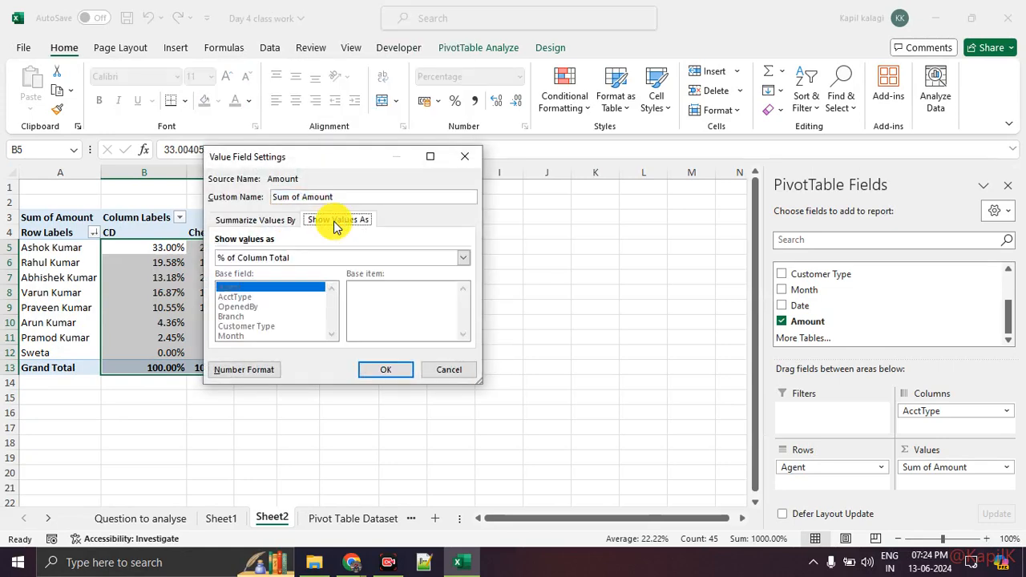
left_click(309, 257)
left_click(298, 301)
left_click(382, 369)
left_click(425, 380)
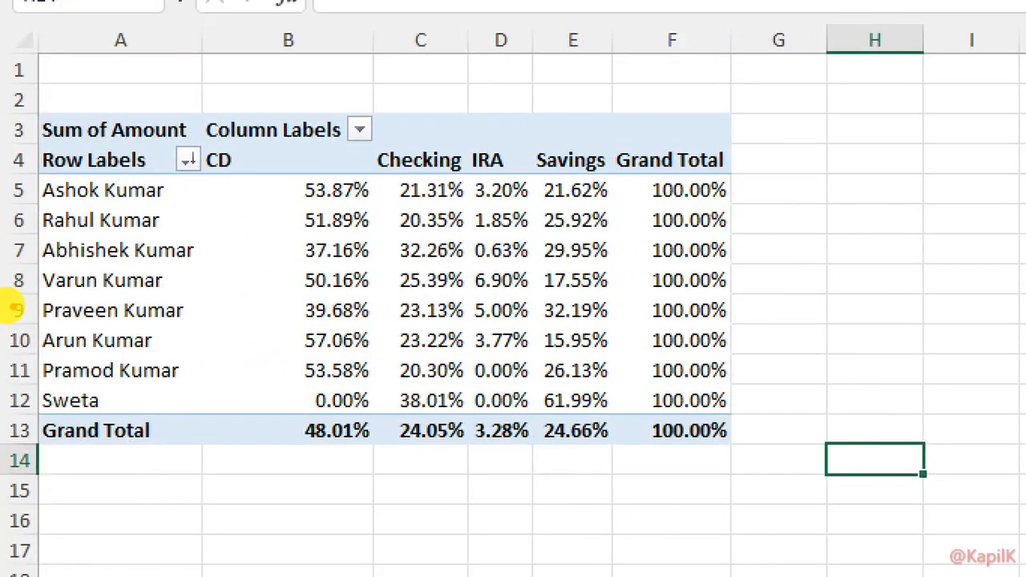
Mark the Grand Total row in red, circling its overall total and underlining the percentage of each account type.
mouse_move(56, 455)
left_mouse_down()
mouse_move(501, 472)
mouse_move(721, 455)
mouse_move(745, 425)
mouse_move(687, 397)
mouse_move(801, 416)
mouse_move(733, 410)
left_mouse_up()
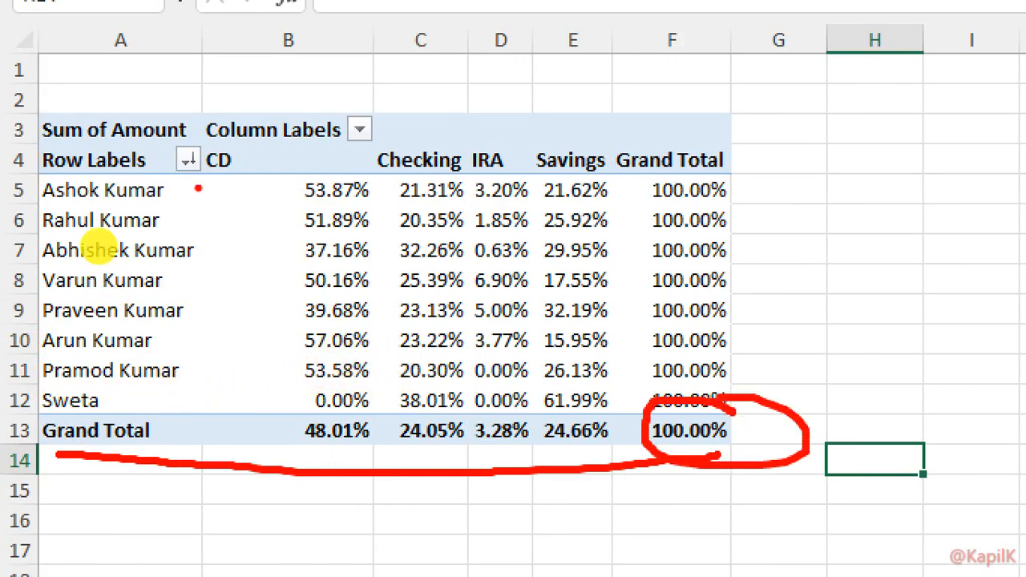
left_click_drag(305, 450, 386, 452)
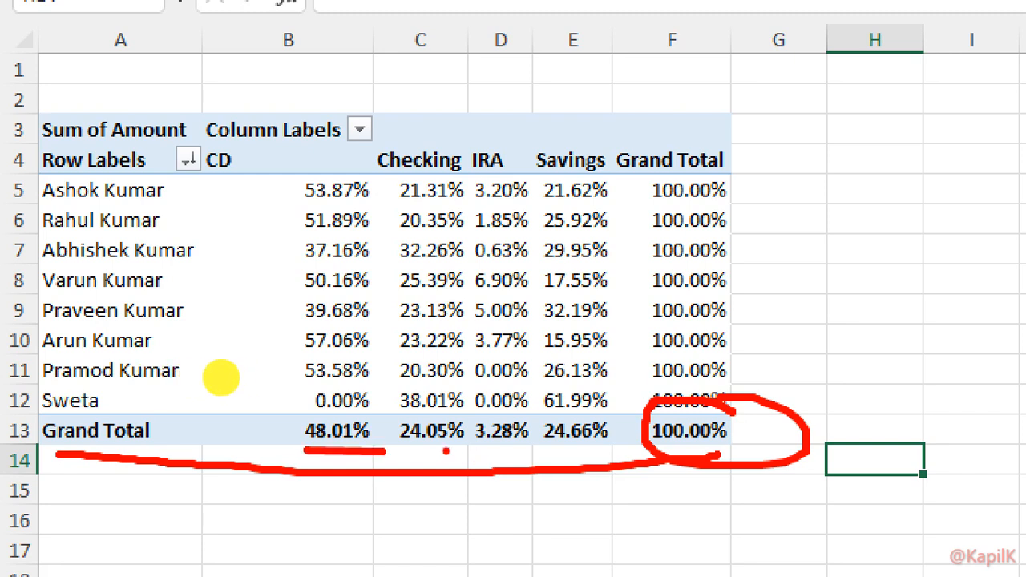
left_click_drag(401, 453, 621, 460)
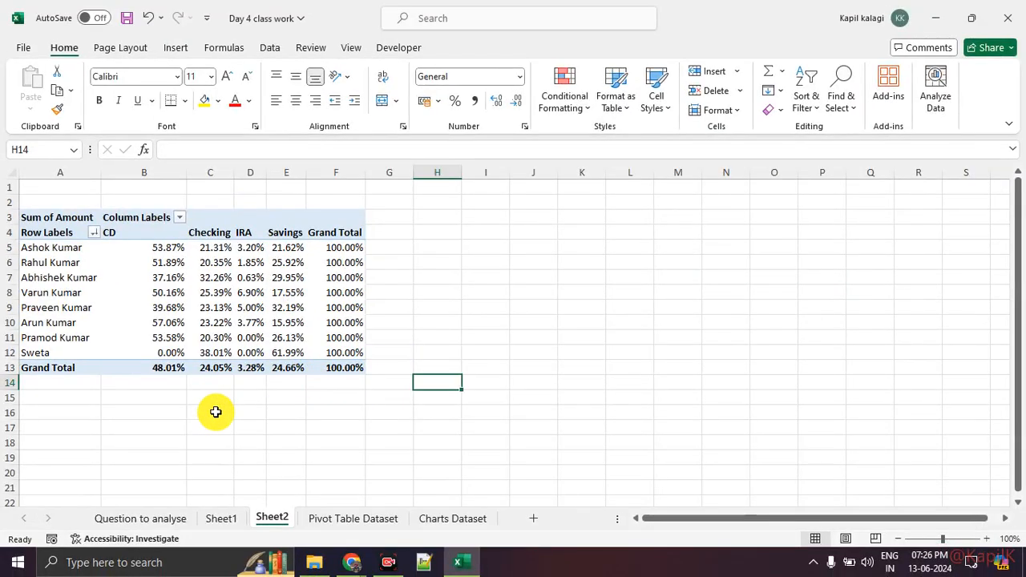
Highlight question 2 on the Question to analyse sheet and clear the amount, account type and agent notes in K6:M6.
left_click(92, 518)
left_click_drag(38, 262, 258, 265)
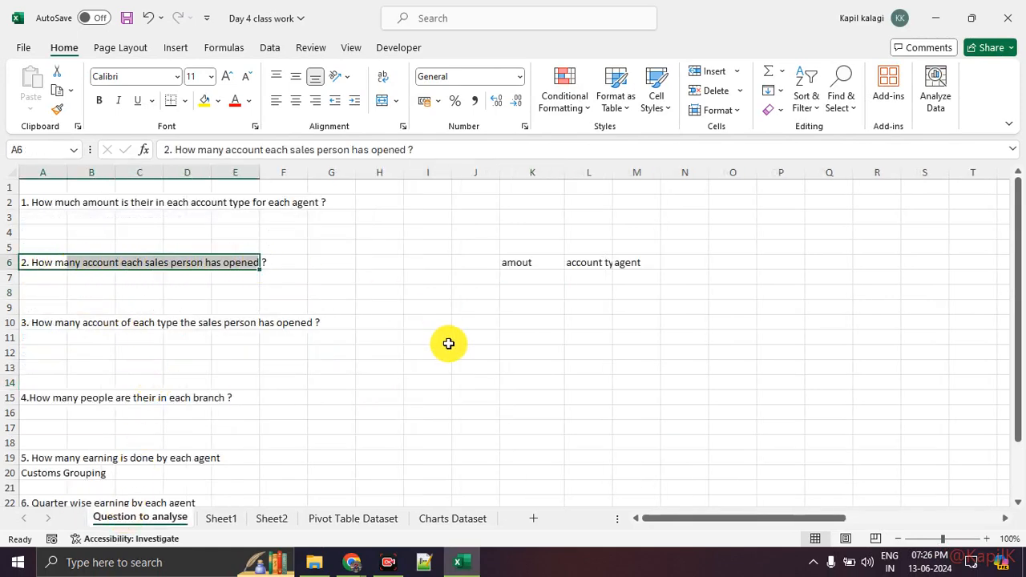
left_click_drag(516, 264, 650, 272)
key("Delete")
left_click(602, 349)
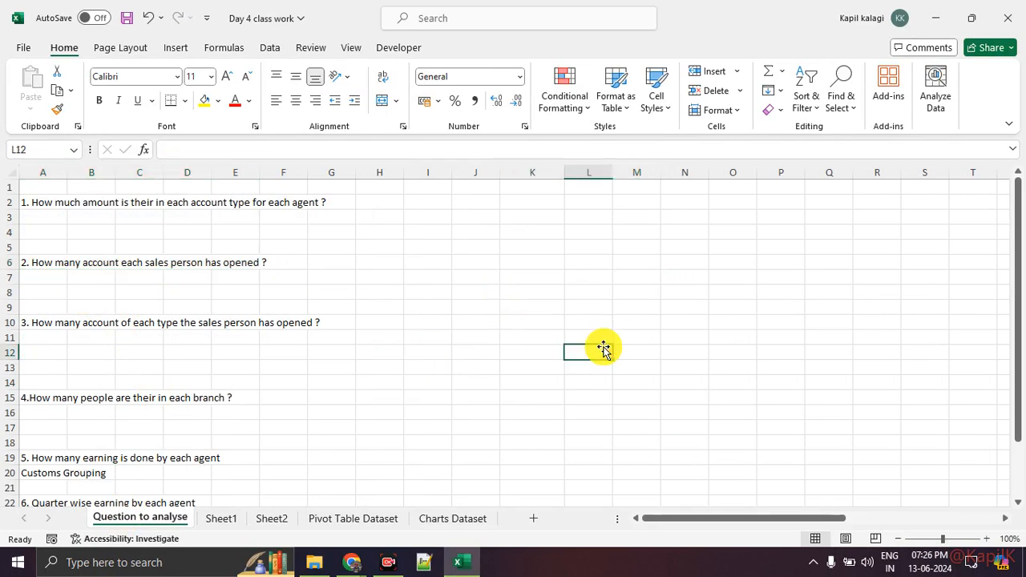
left_click(538, 309)
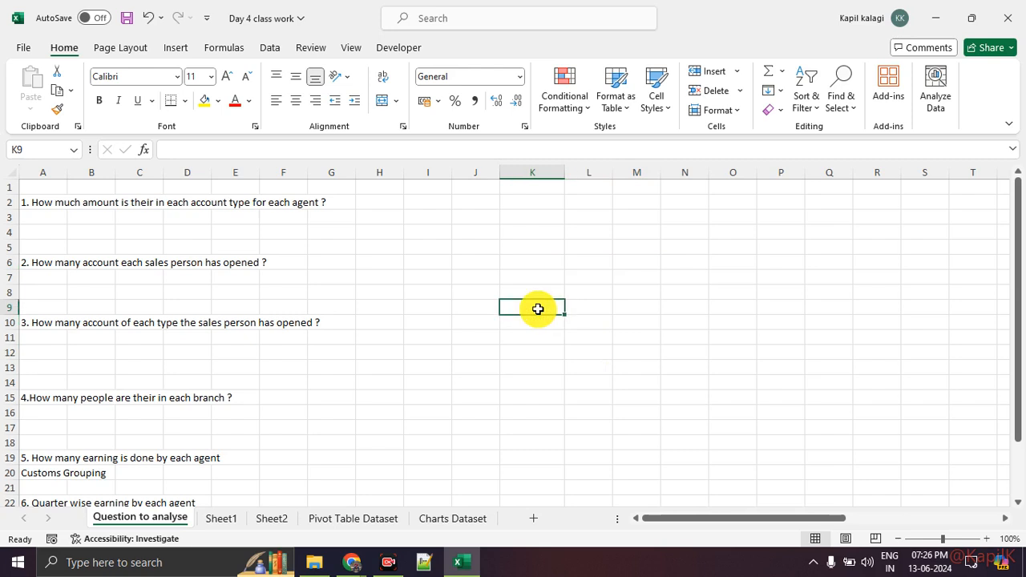
type("sales")
key("Return")
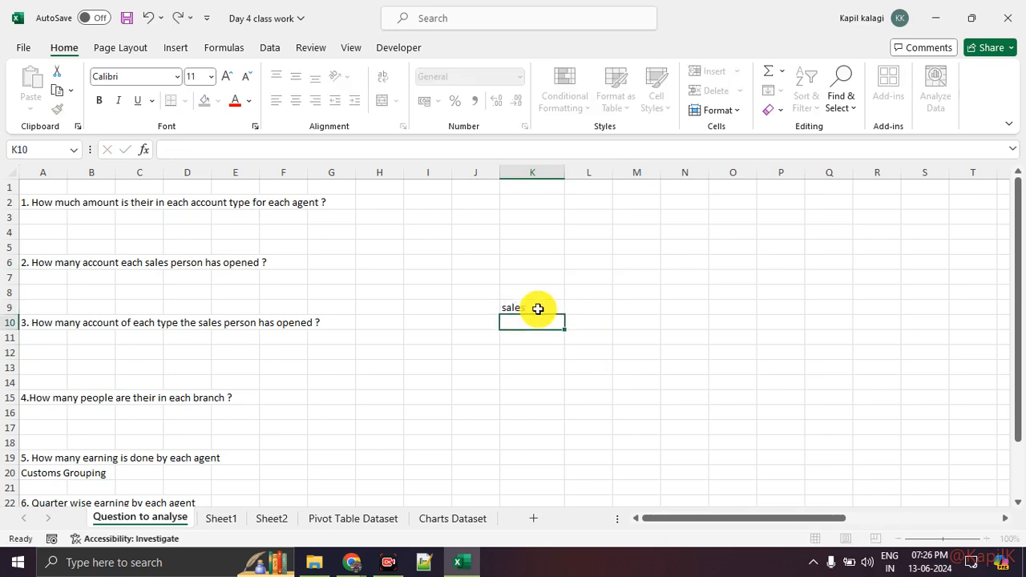
key("Up")
key("Right")
type("a")
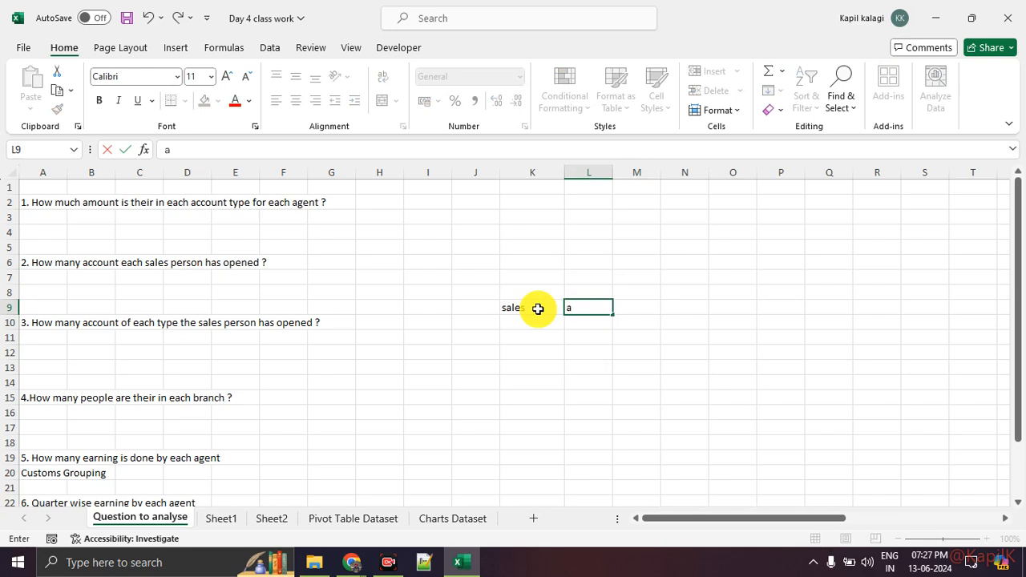
key("BackSpace")
left_click(538, 308)
key("Return")
left_click(537, 308)
key("Delete")
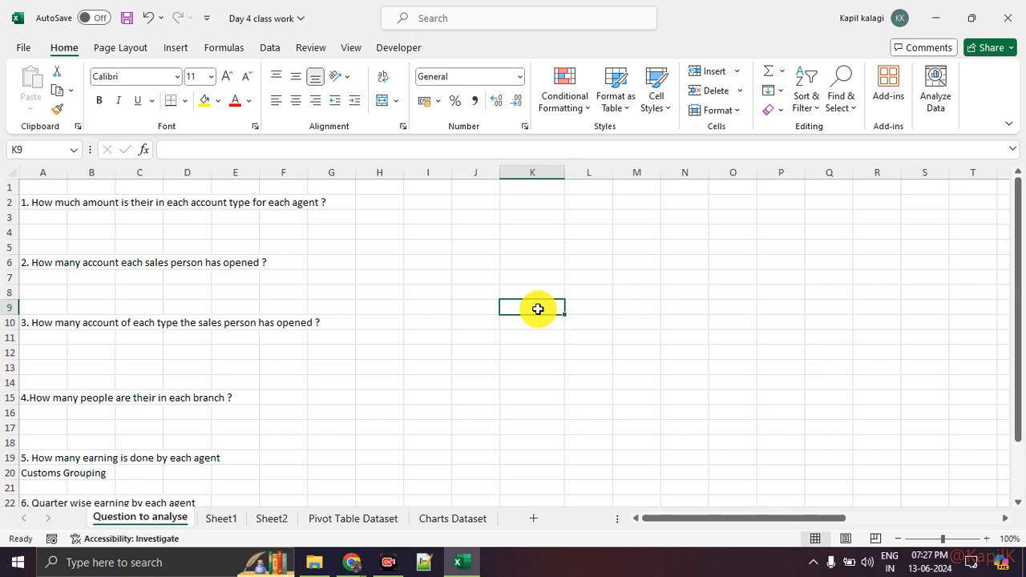
Create a pivot table from Bank_Data on a new worksheet with Agent as rows and Count of AcctType as values.
left_click(287, 519)
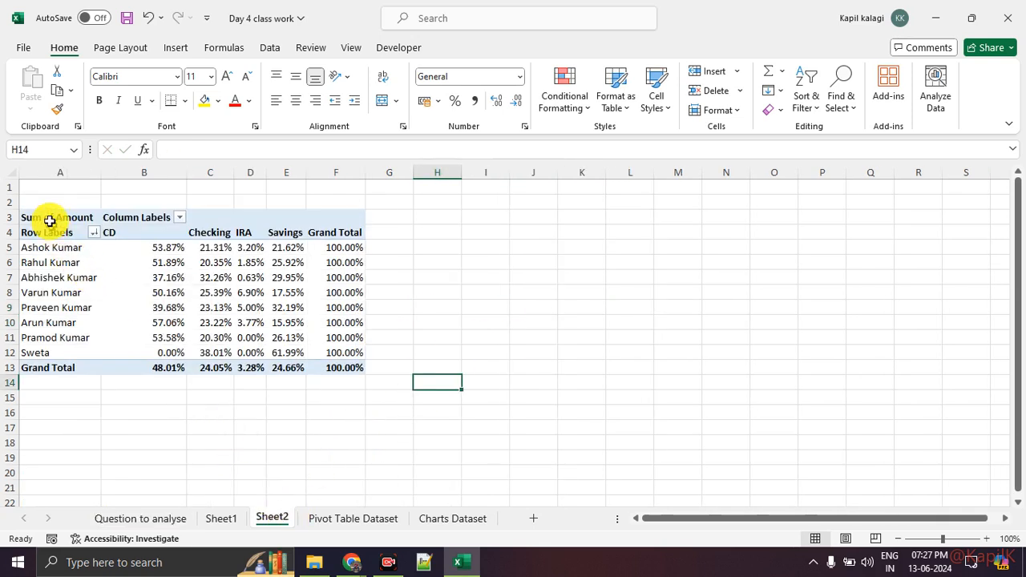
left_click(336, 519)
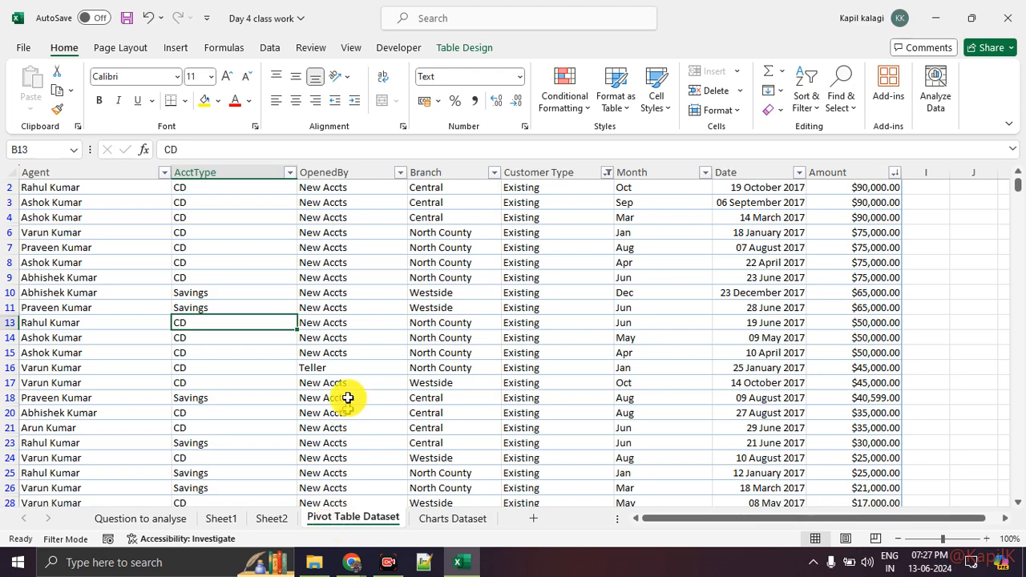
left_click(179, 49)
left_click(40, 85)
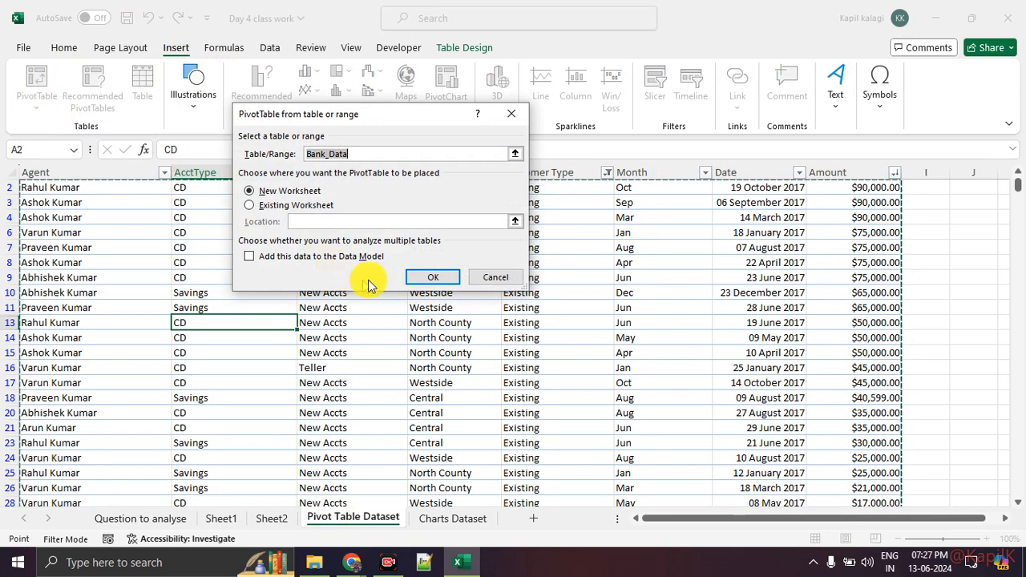
left_click(419, 276)
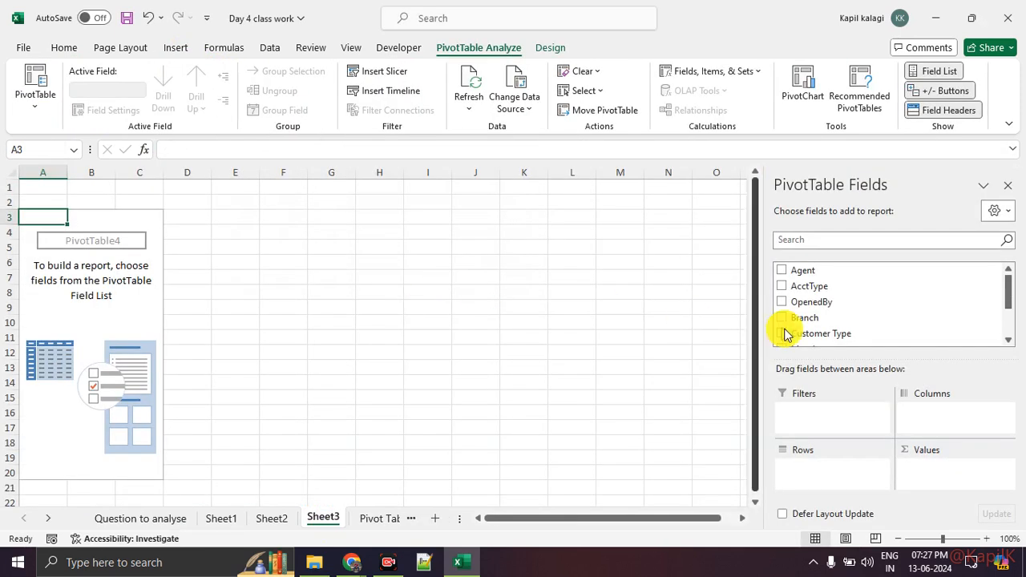
left_click_drag(850, 276, 870, 485)
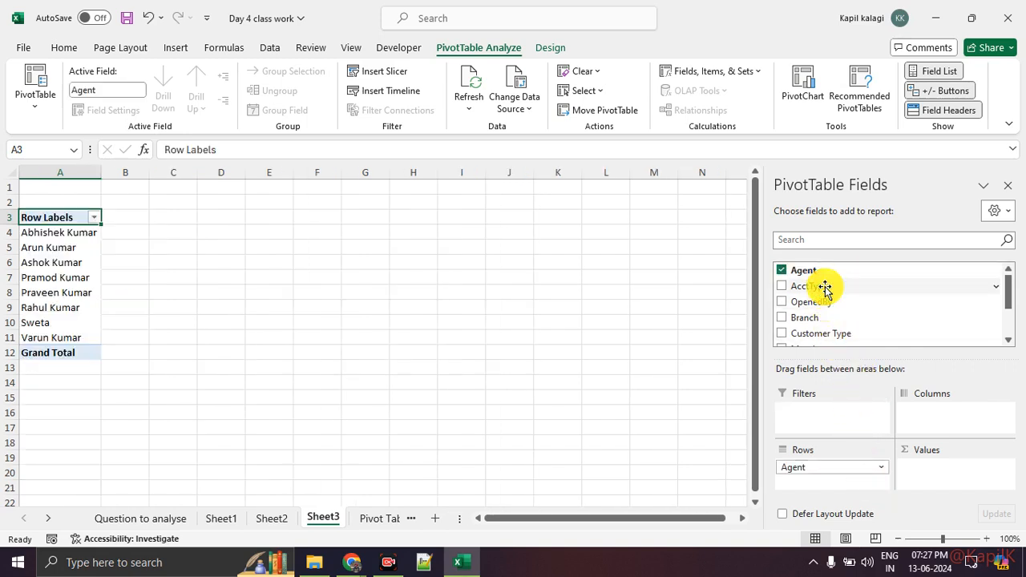
left_click_drag(824, 287, 942, 473)
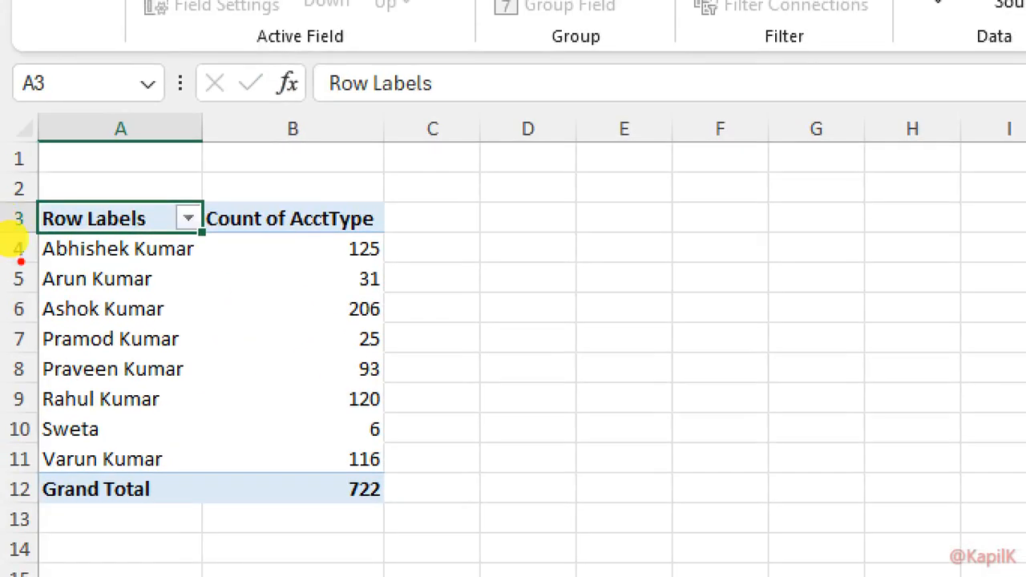
Mark the first and third agents' account counts, the Grand Total and the whole count column in red, and clear the marks.
left_click_drag(32, 271, 186, 274)
left_click_drag(363, 265, 386, 265)
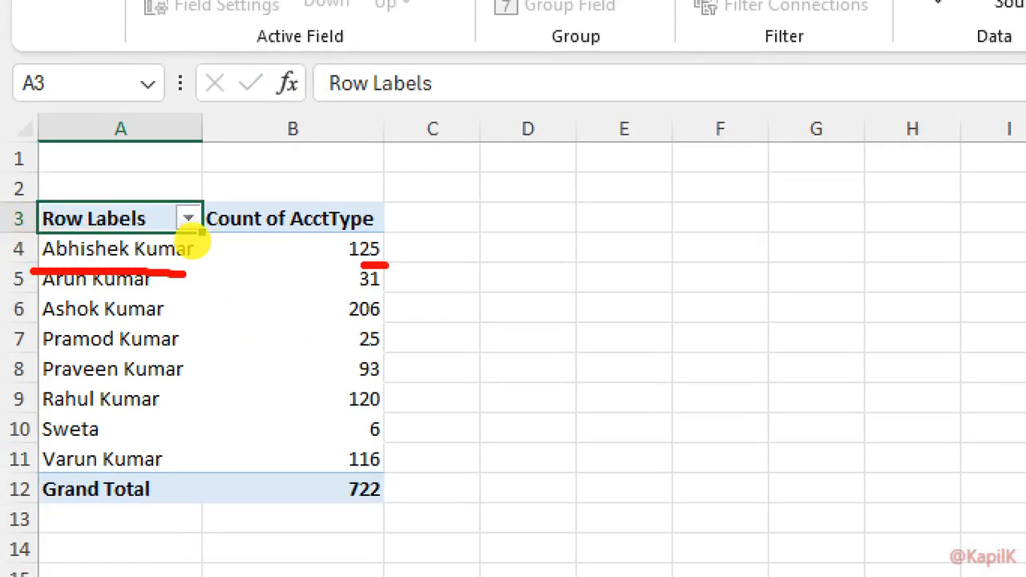
left_click_drag(42, 321, 122, 321)
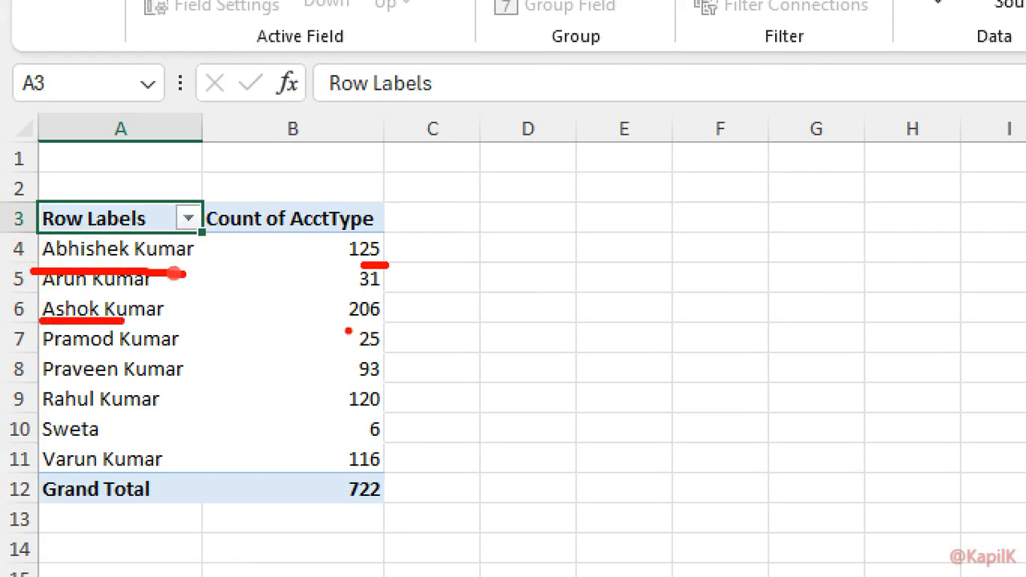
left_click_drag(345, 329, 394, 328)
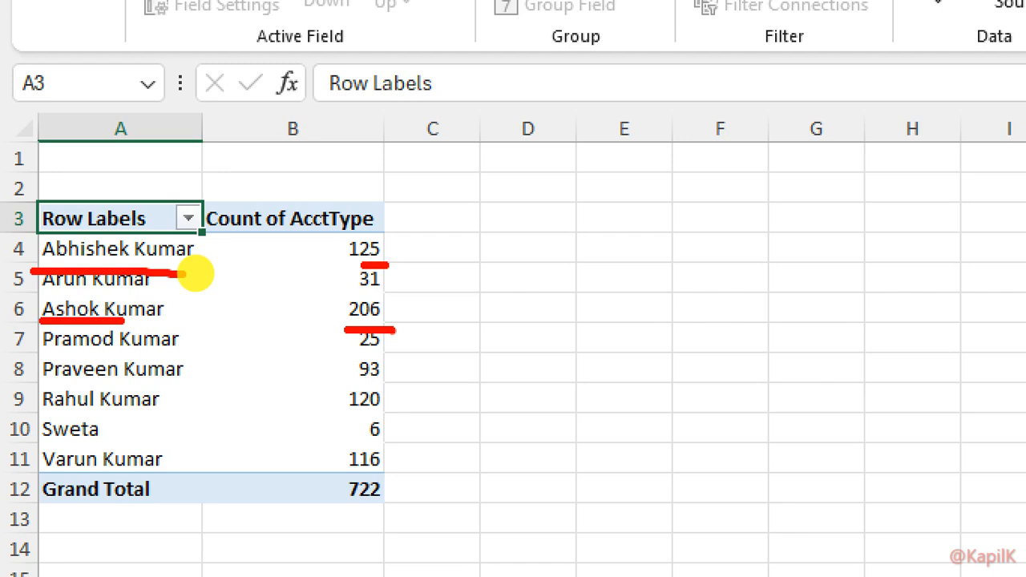
mouse_move(416, 480)
left_mouse_down()
mouse_move(405, 468)
mouse_move(385, 522)
left_mouse_up()
left_click_drag(386, 450, 415, 481)
mouse_move(378, 233)
left_mouse_down()
mouse_move(353, 238)
mouse_move(519, 405)
mouse_move(311, 252)
left_mouse_up()
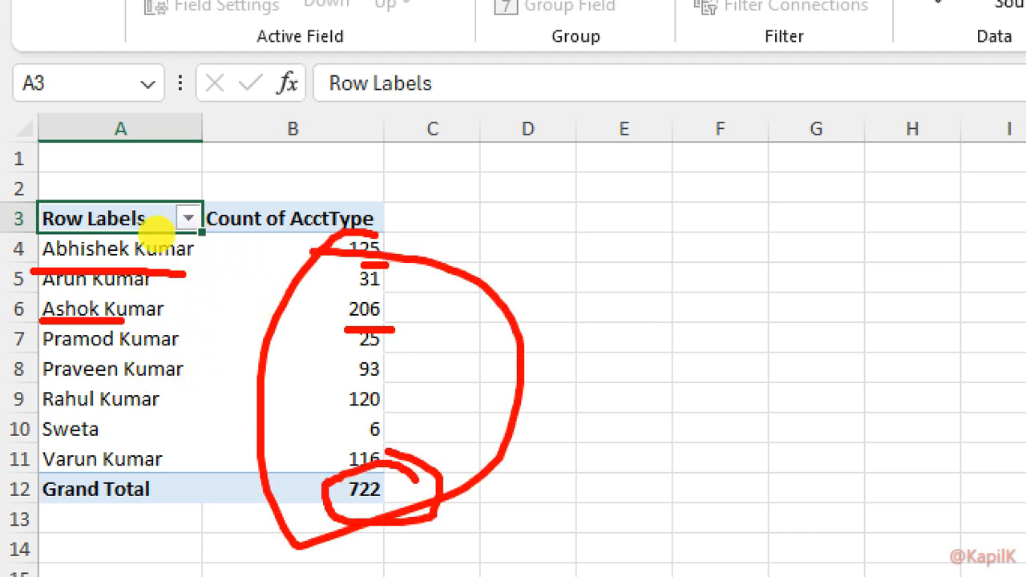
key("Escape")
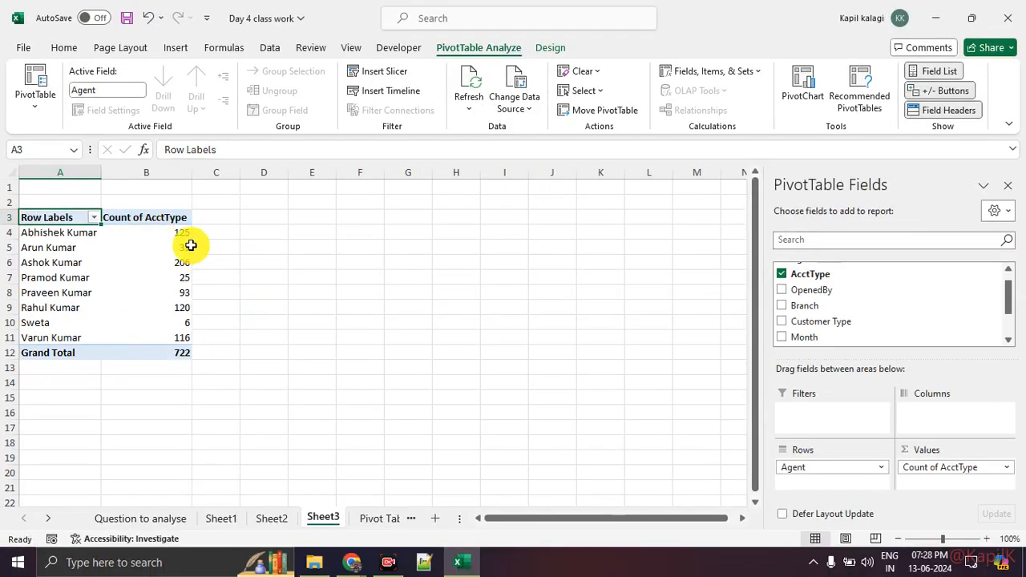
Show the Count of AcctType values as % of Grand Total and underline the third agent's row in red.
left_click(954, 471)
left_click(948, 451)
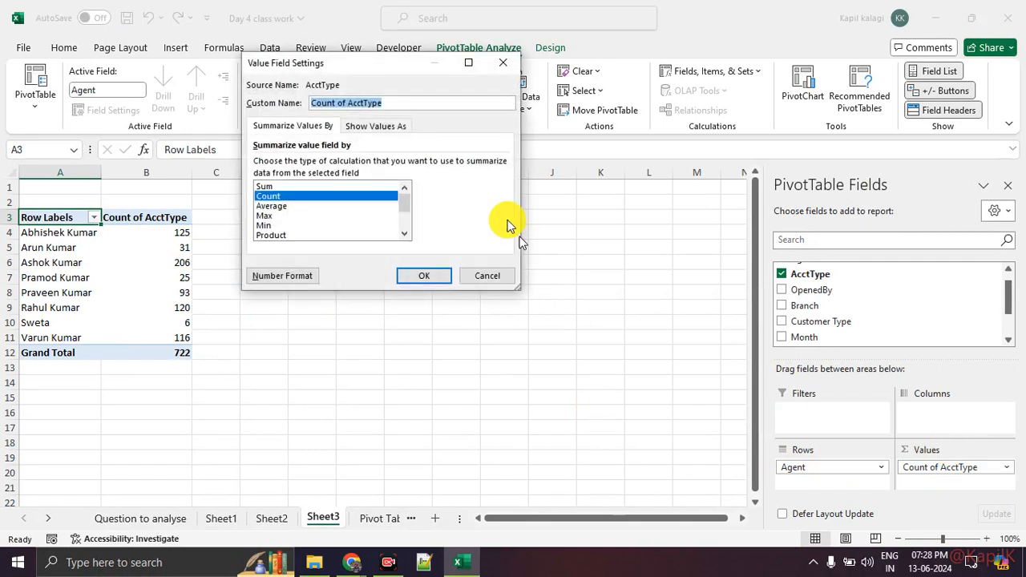
left_click(379, 127)
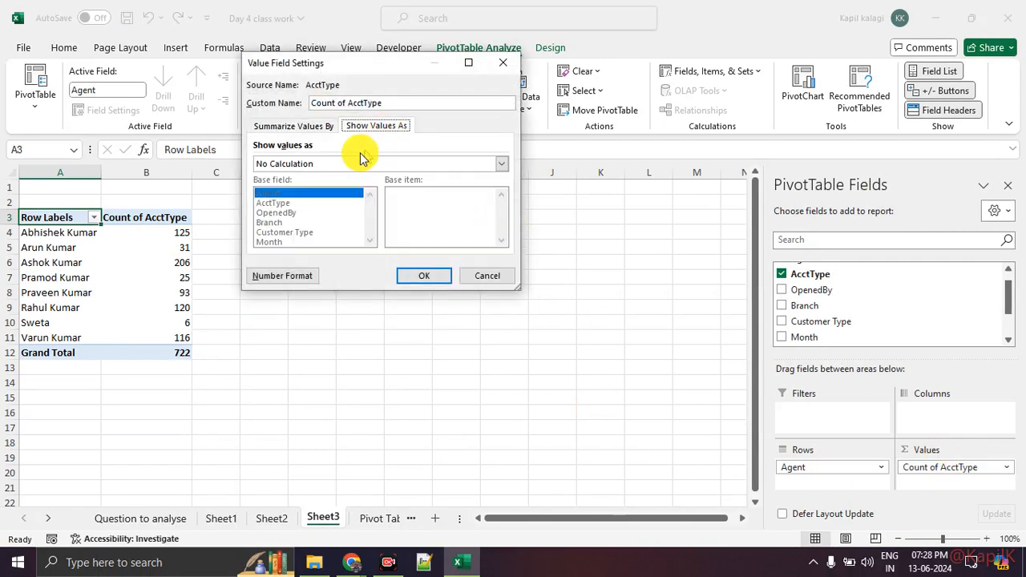
left_click(360, 160)
left_click(350, 187)
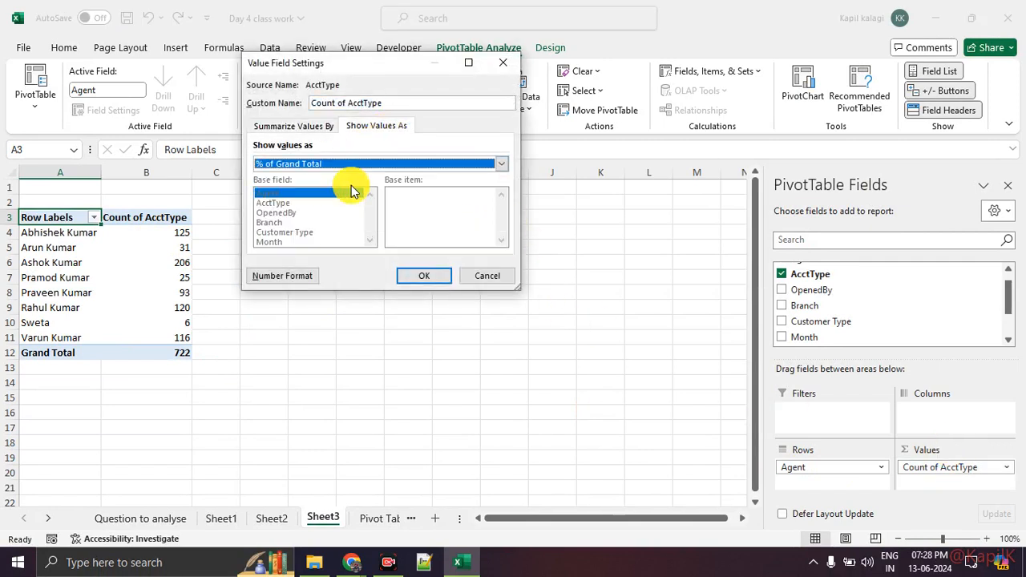
left_click(403, 275)
left_click(297, 411)
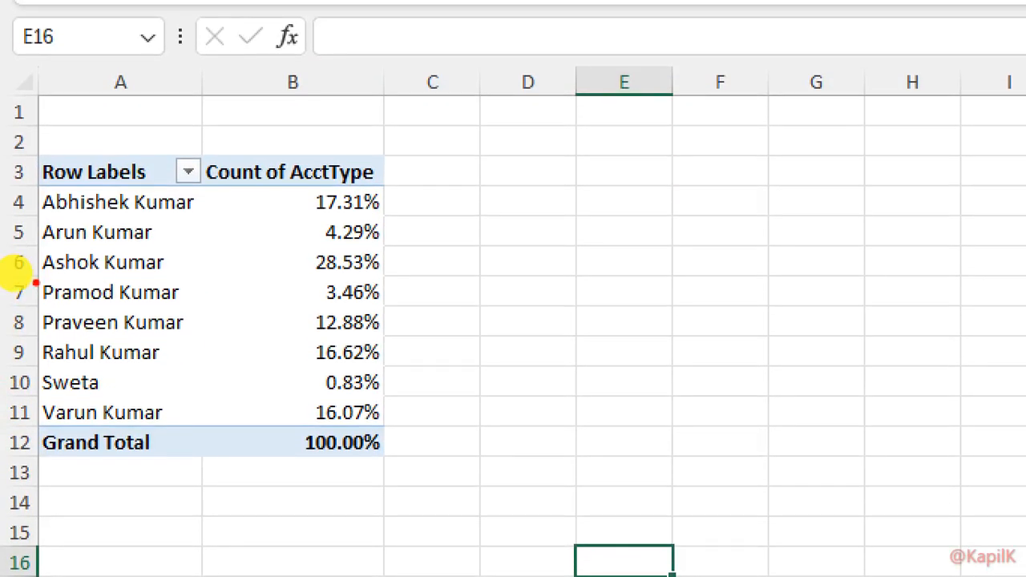
left_click_drag(20, 279, 430, 289)
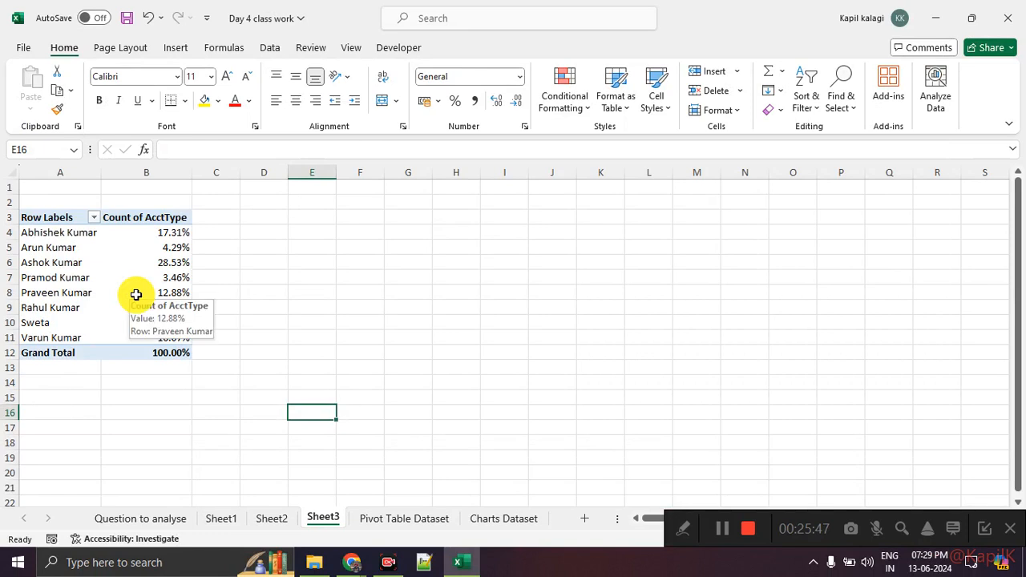
Review the remaining questions on the Question to analyse sheet, and look over the pivot tables on Sheet1 and Sheet2.
left_click(149, 520)
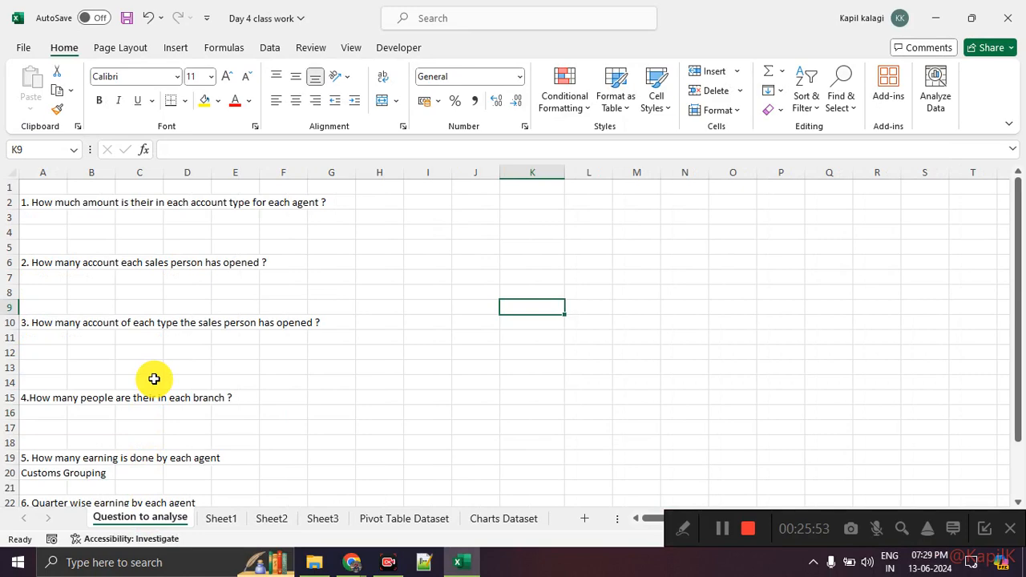
scroll(154, 378, "down", 2)
left_click_drag(134, 263, 125, 454)
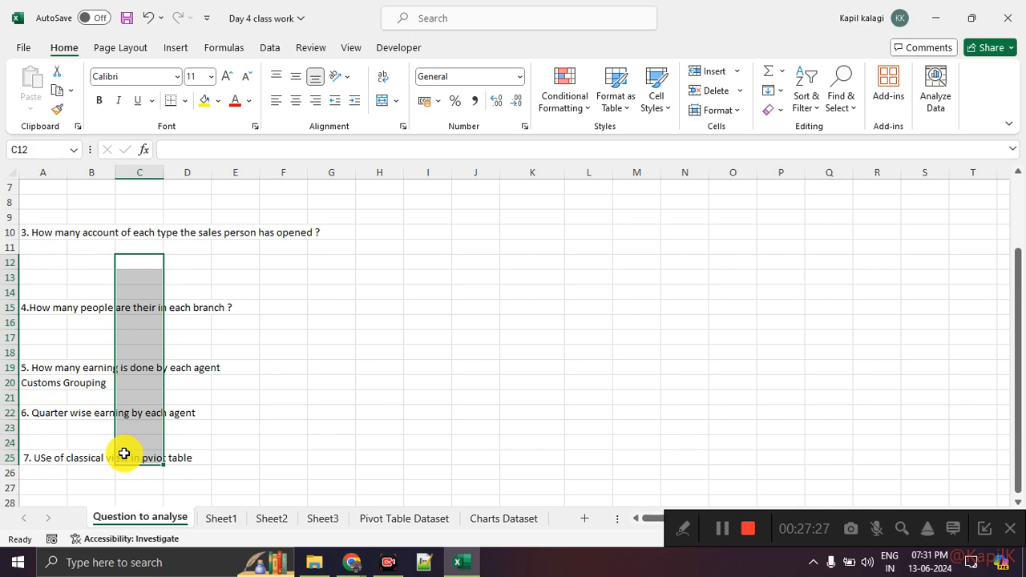
left_click(219, 518)
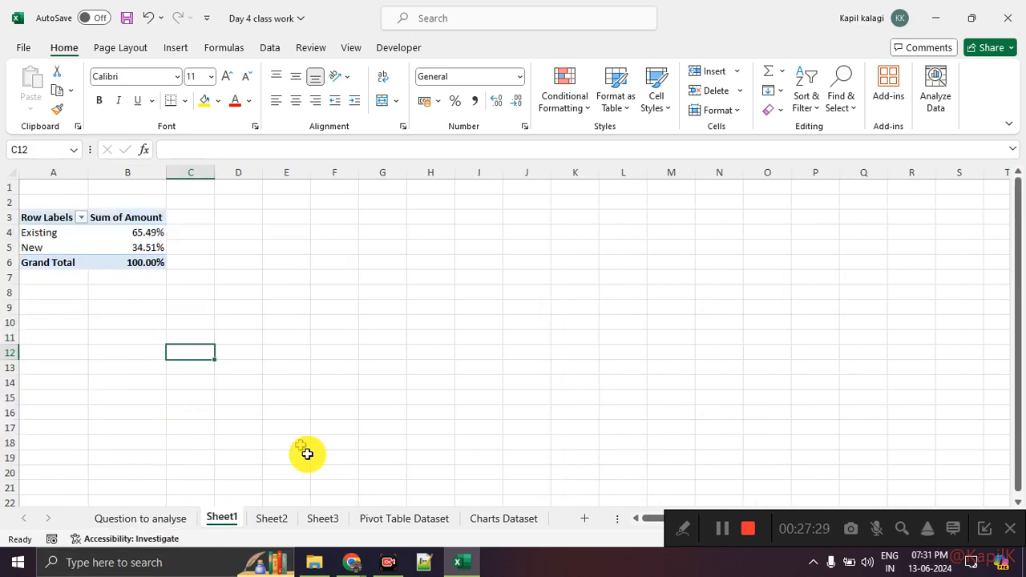
left_click(272, 518)
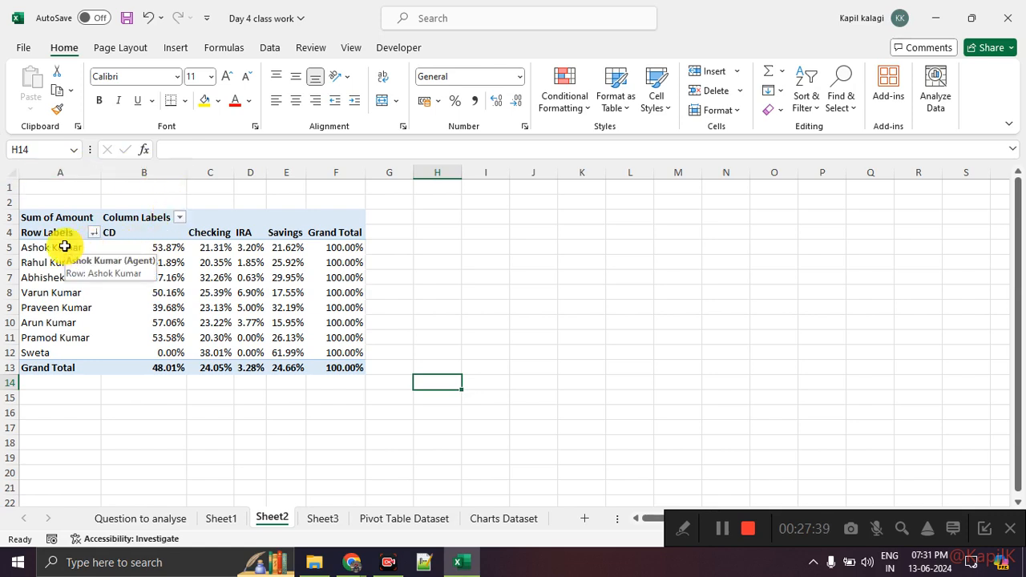
left_click(440, 246)
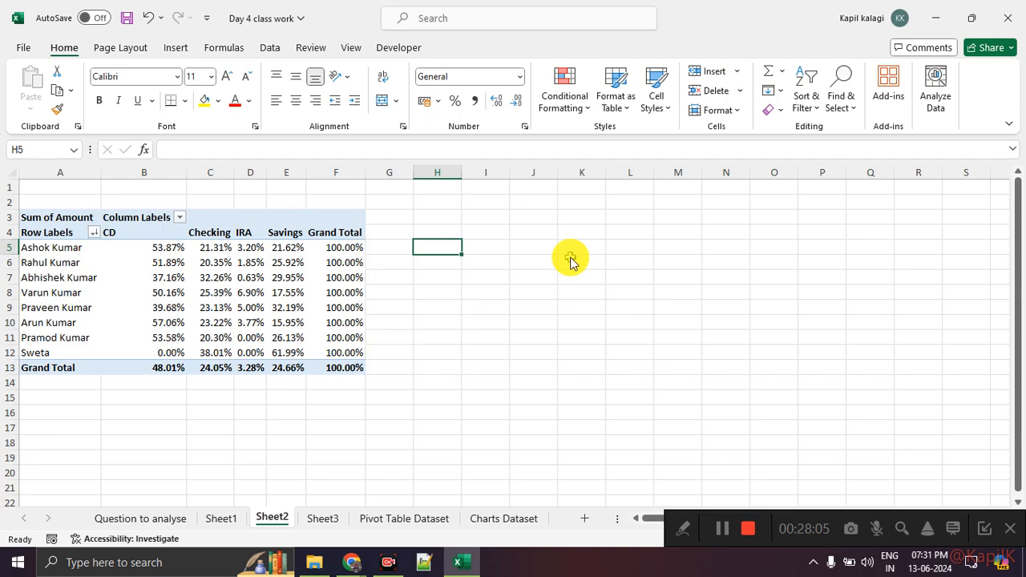
Switch to the Google Meet call in Chrome and check the in-call messages and the list of participants.
key("alt+Tab")
key("alt+Tab")
key("alt+Tab")
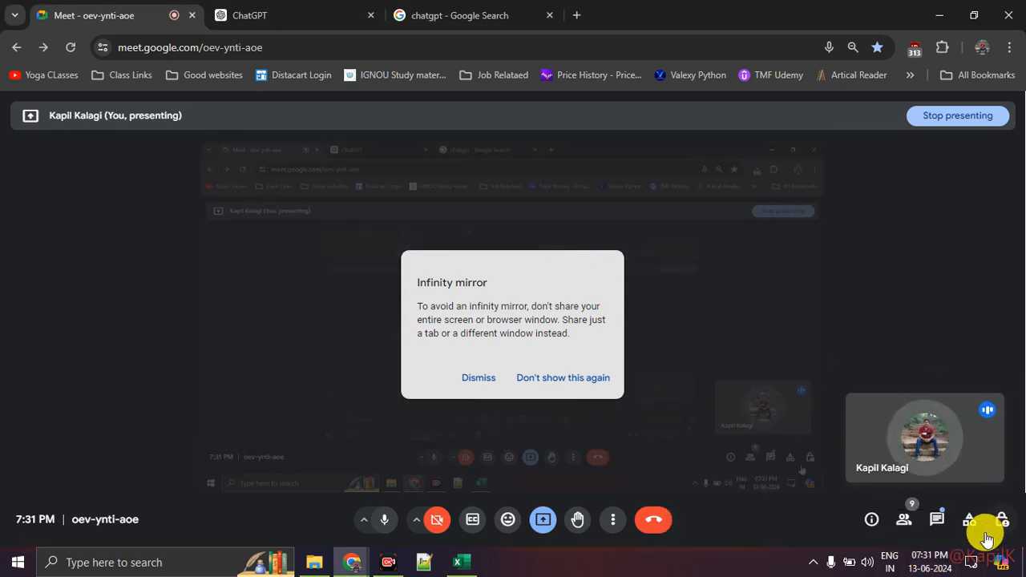
left_click(936, 518)
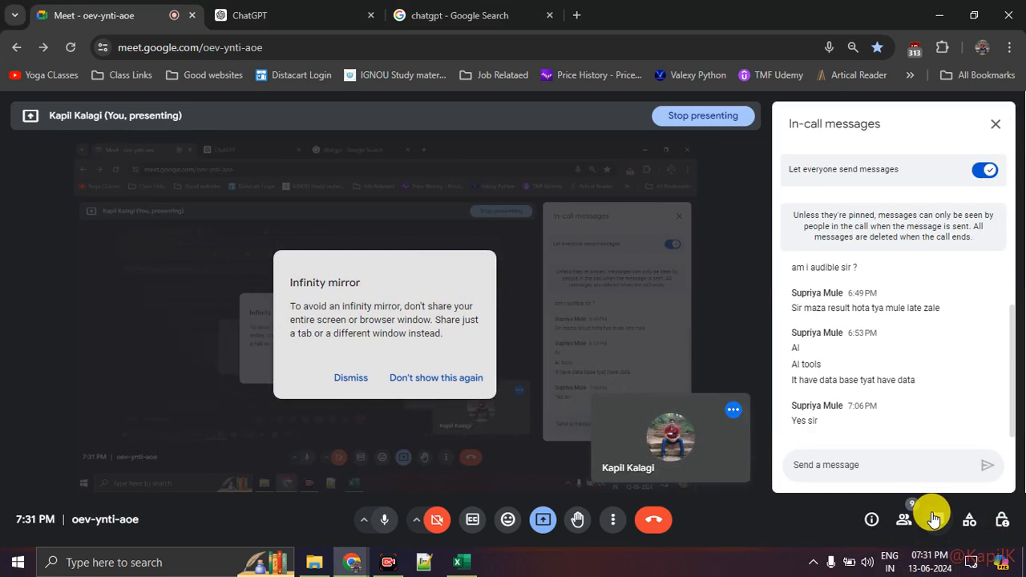
left_click(904, 520)
scroll(894, 421, "down", 1)
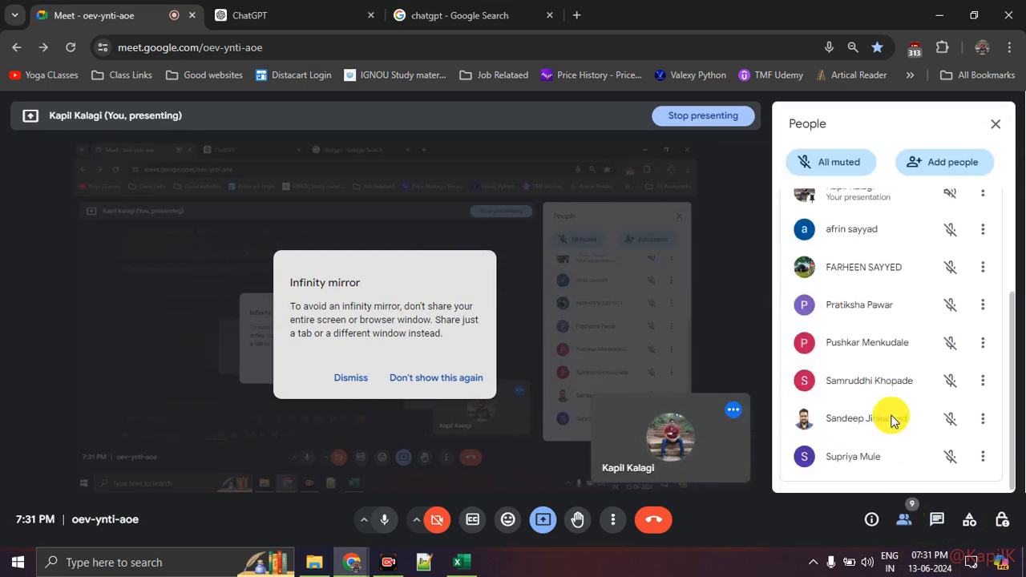
scroll(892, 419, "up", 2)
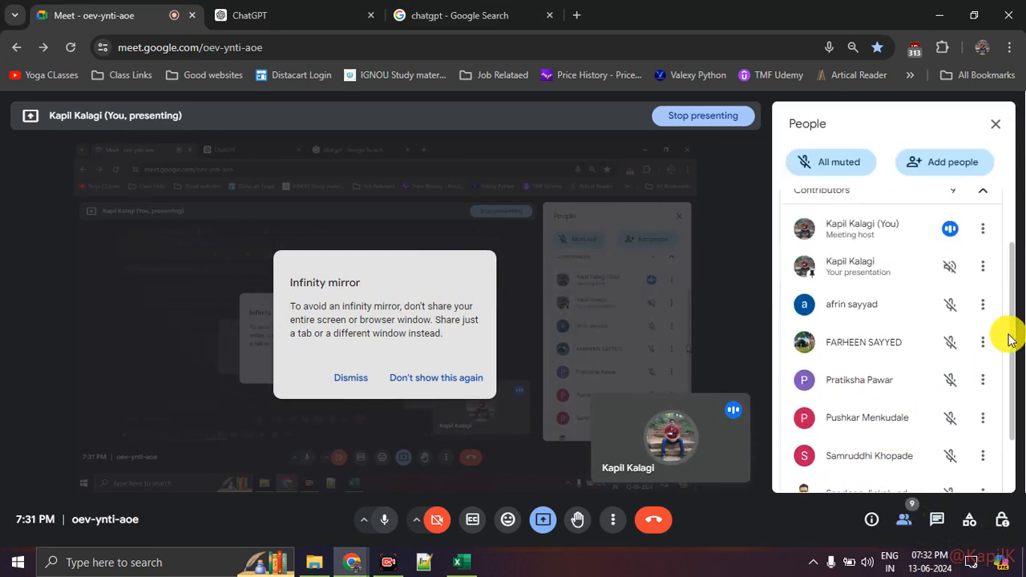
left_click_drag(1015, 339, 1021, 416)
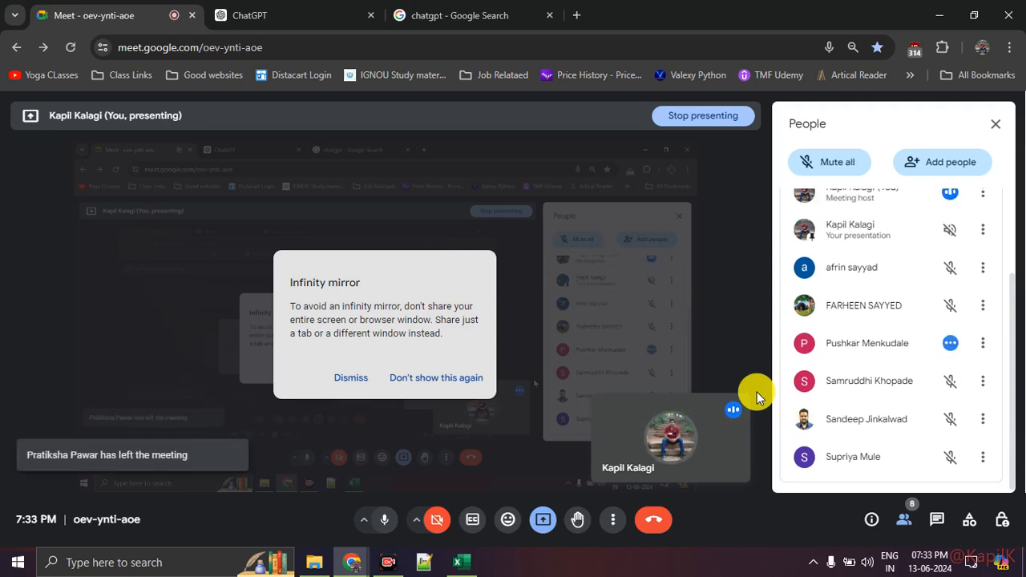
Stop presenting the screen and end the Google Meet call for everyone.
left_click(542, 528)
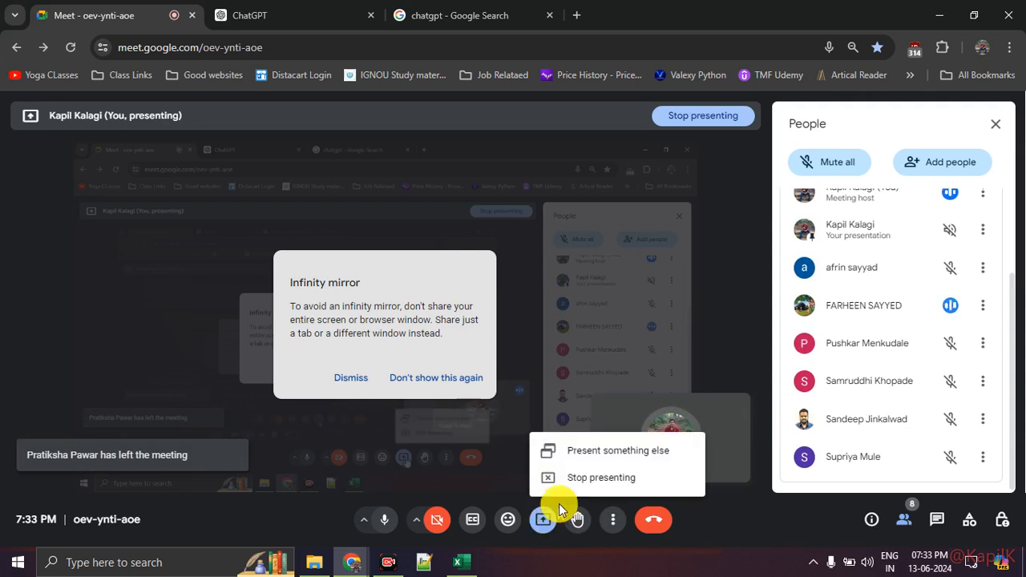
left_click(568, 474)
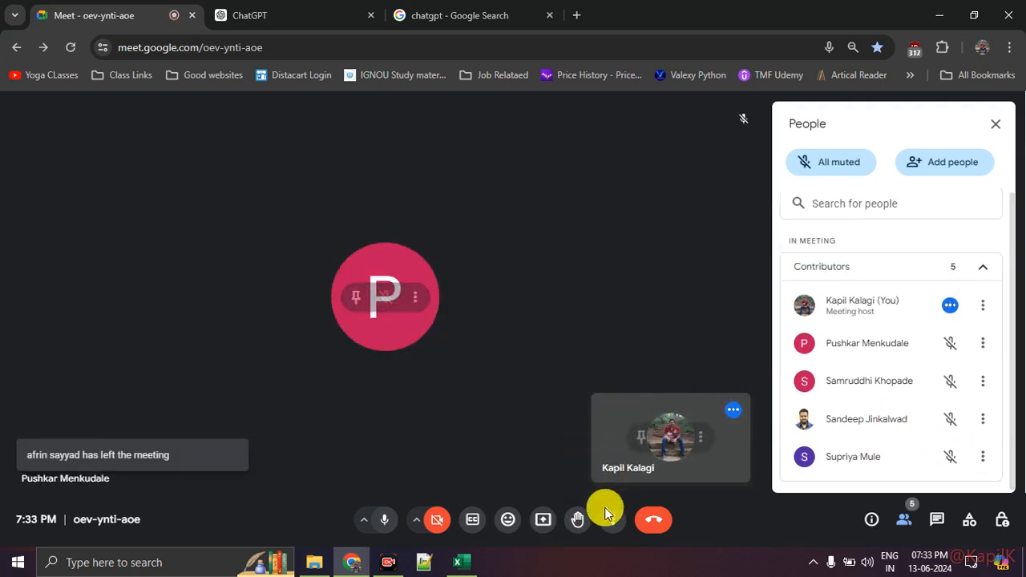
left_click(649, 525)
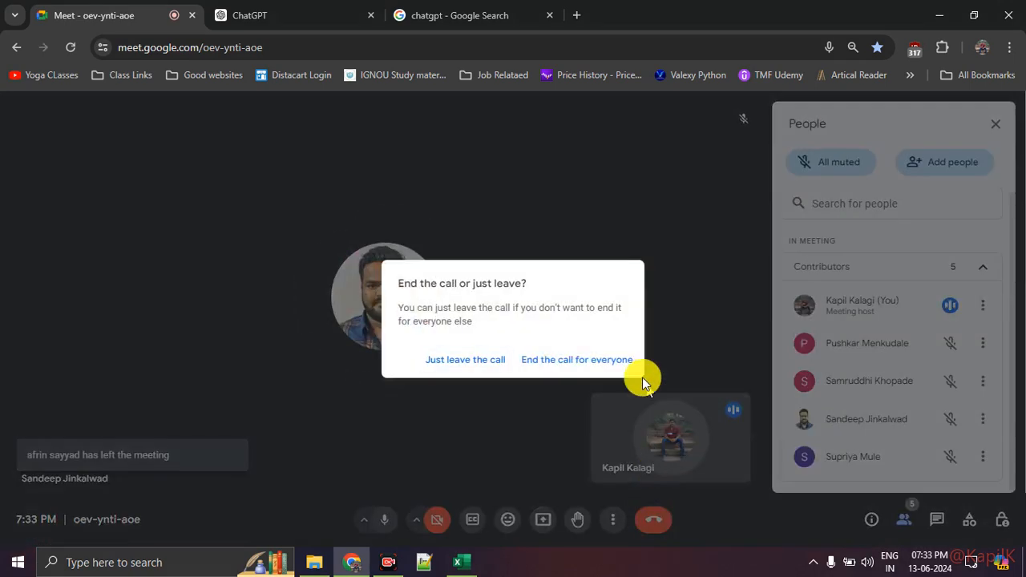
left_click(600, 360)
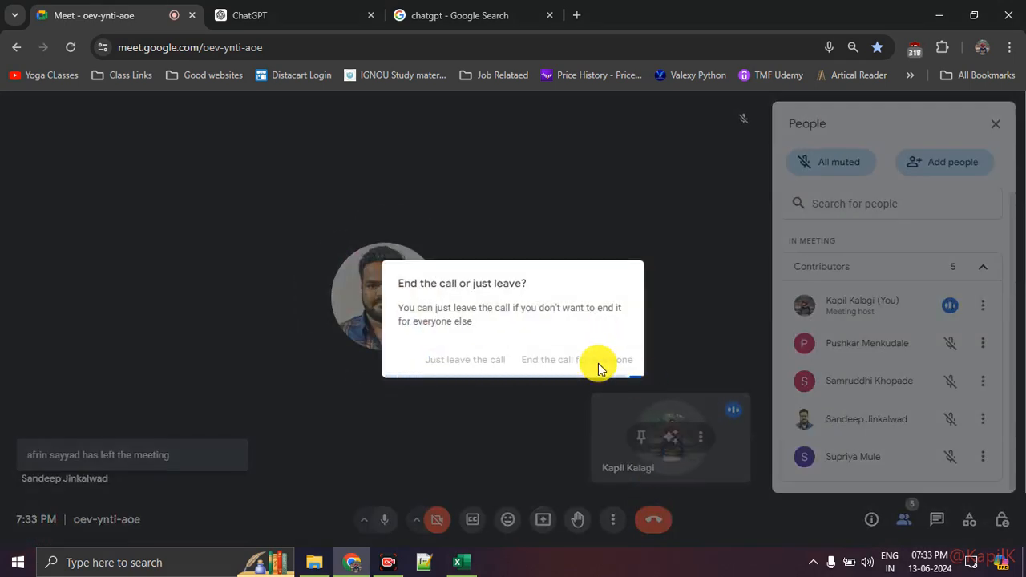